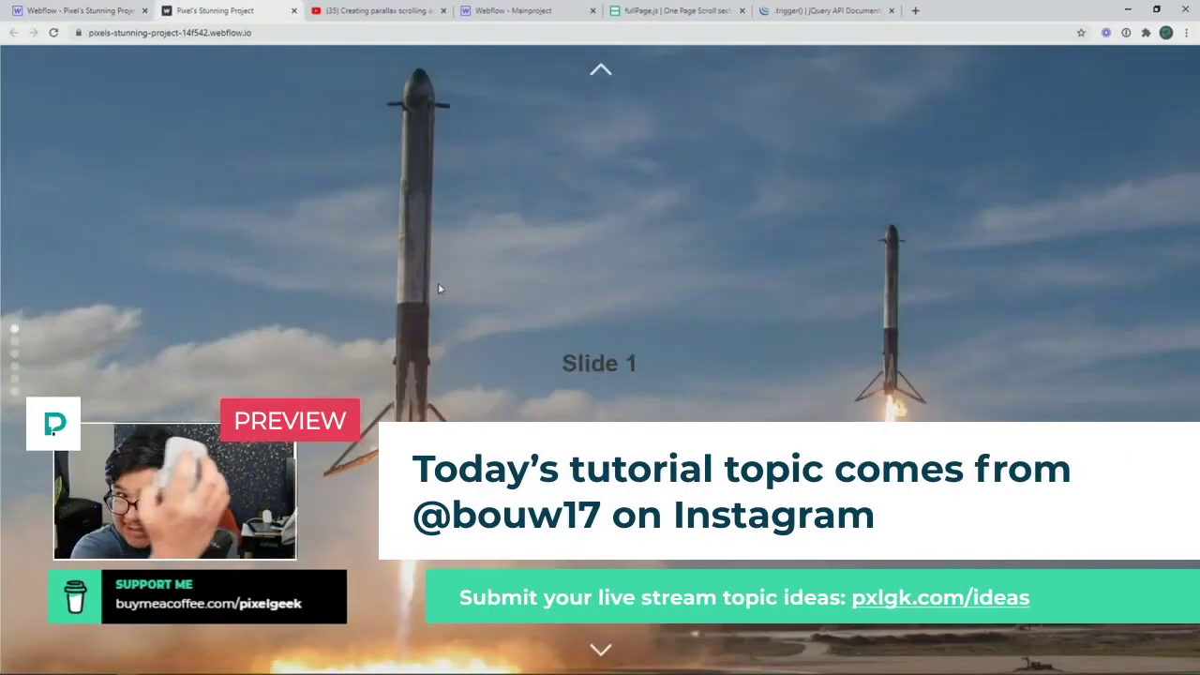
Step: Scroll up and down through the published vertical slider to test slide changes, then close the preview tab
scroll(438, 289, "down", 1)
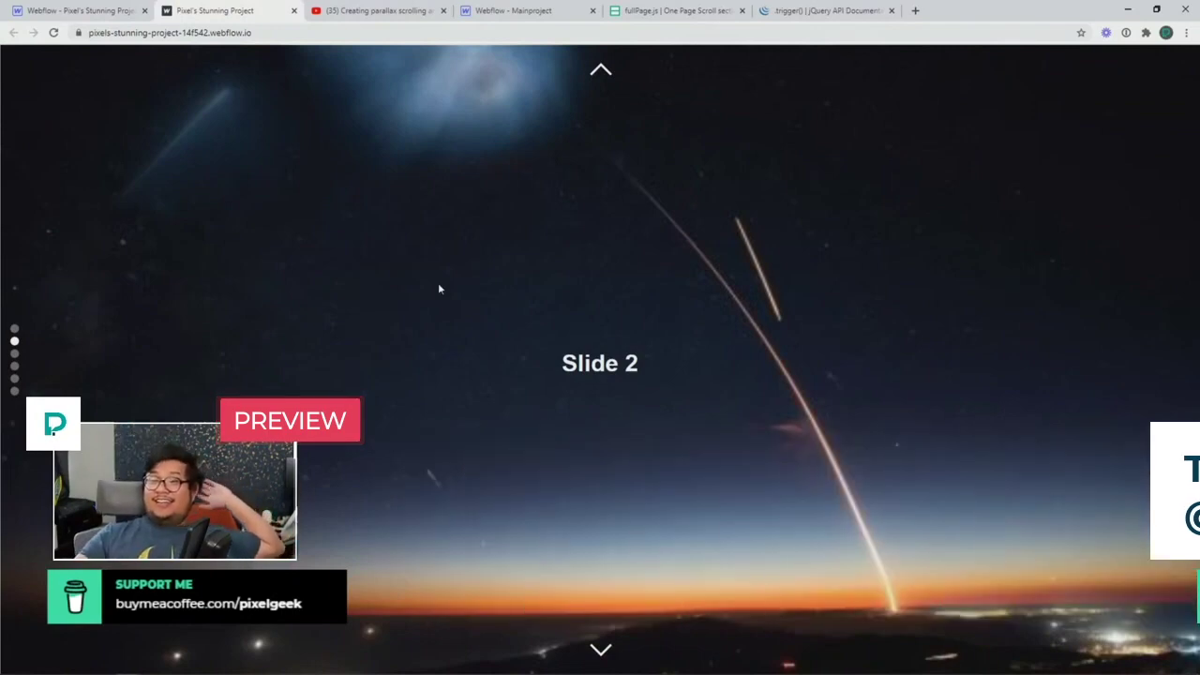
scroll(437, 288, "up", 1)
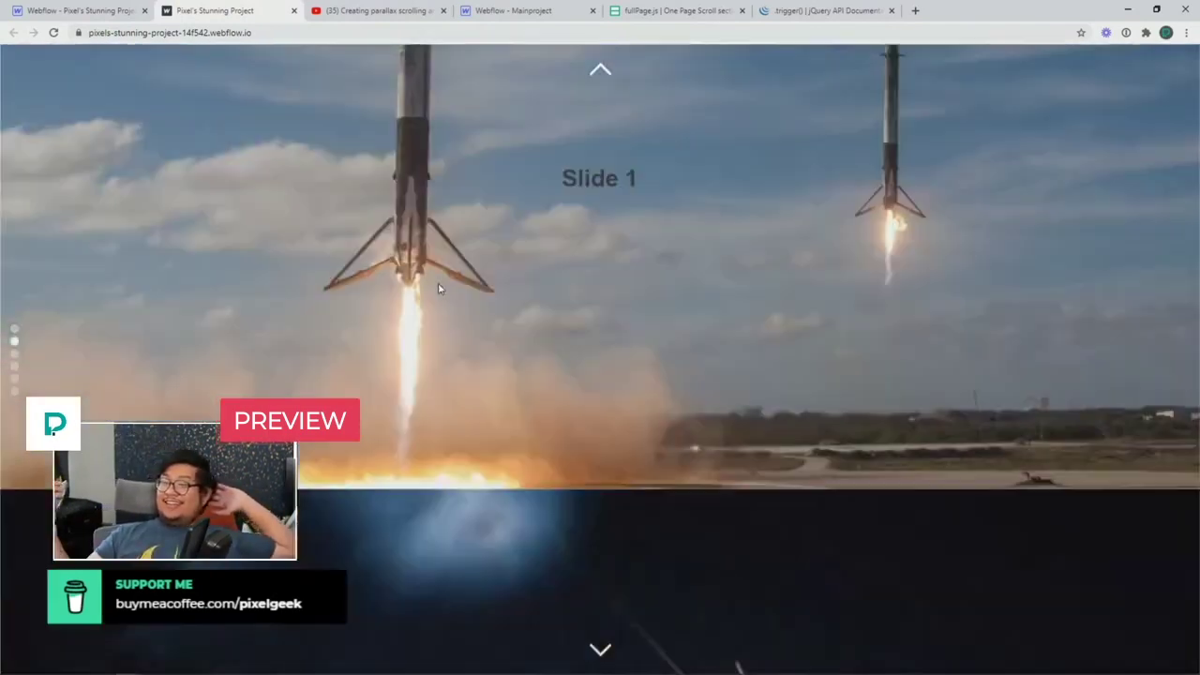
scroll(438, 289, "down", 1)
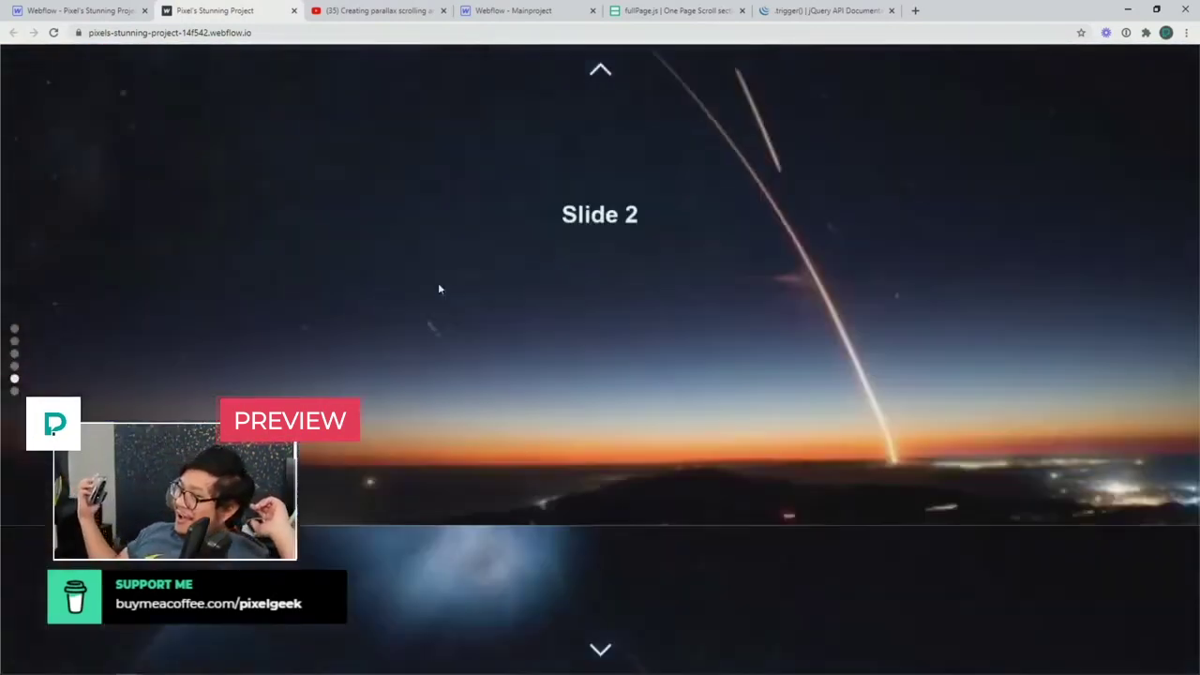
scroll(438, 289, "up", 1)
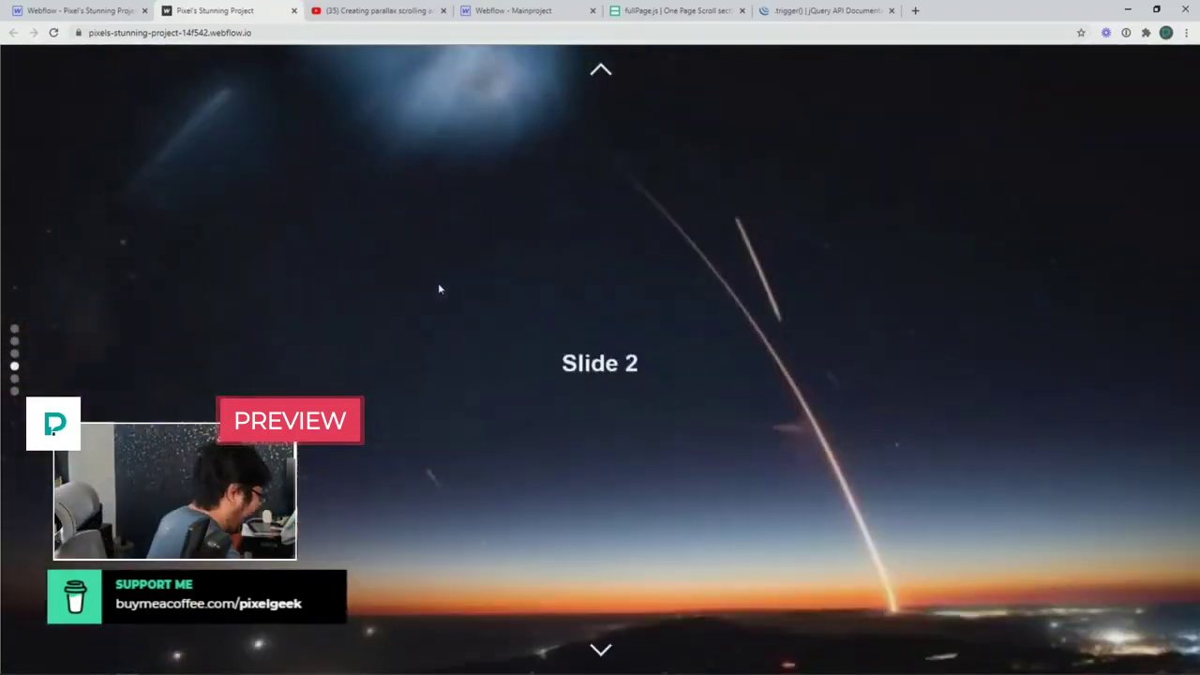
scroll(438, 289, "up", 1)
scroll(438, 289, "down", 1)
key("ctrl+w")
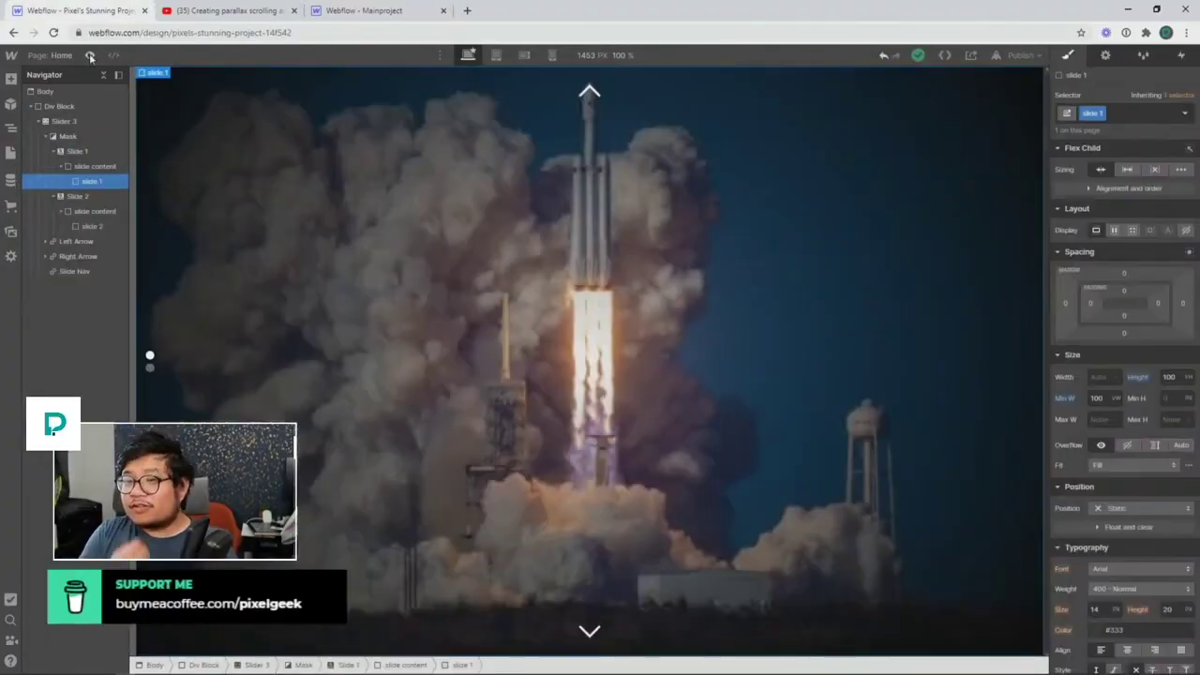
Step: Delete the old slider's Div Block container and select Body
left_click(54, 107)
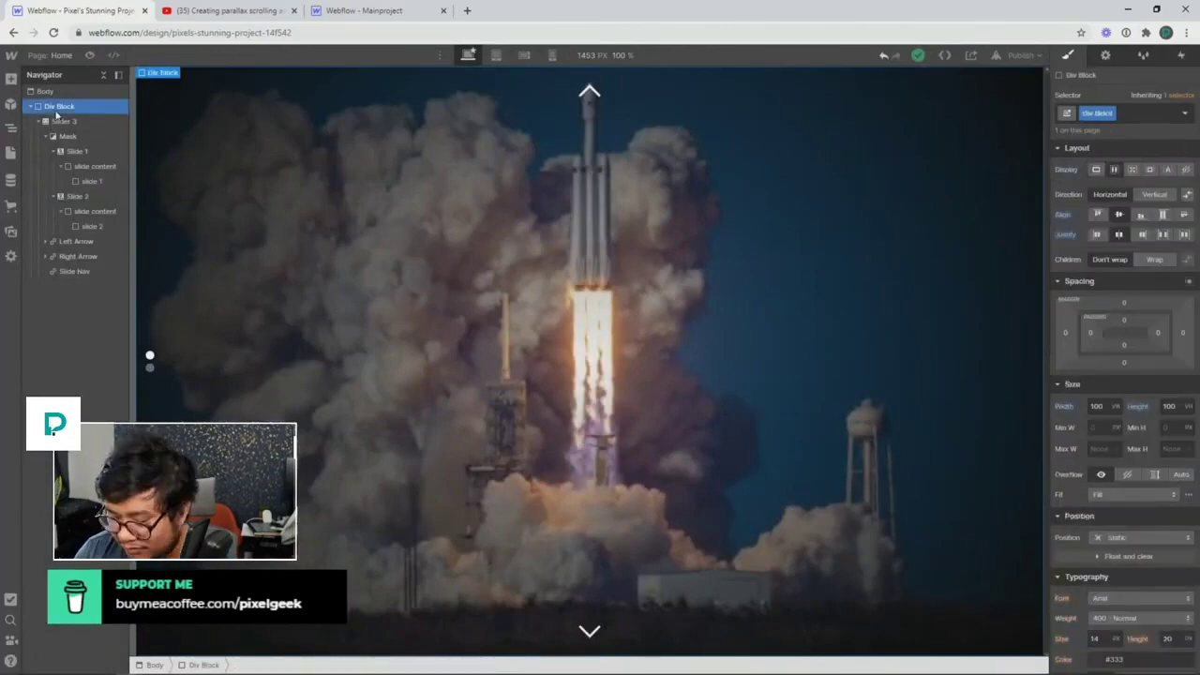
key("Delete")
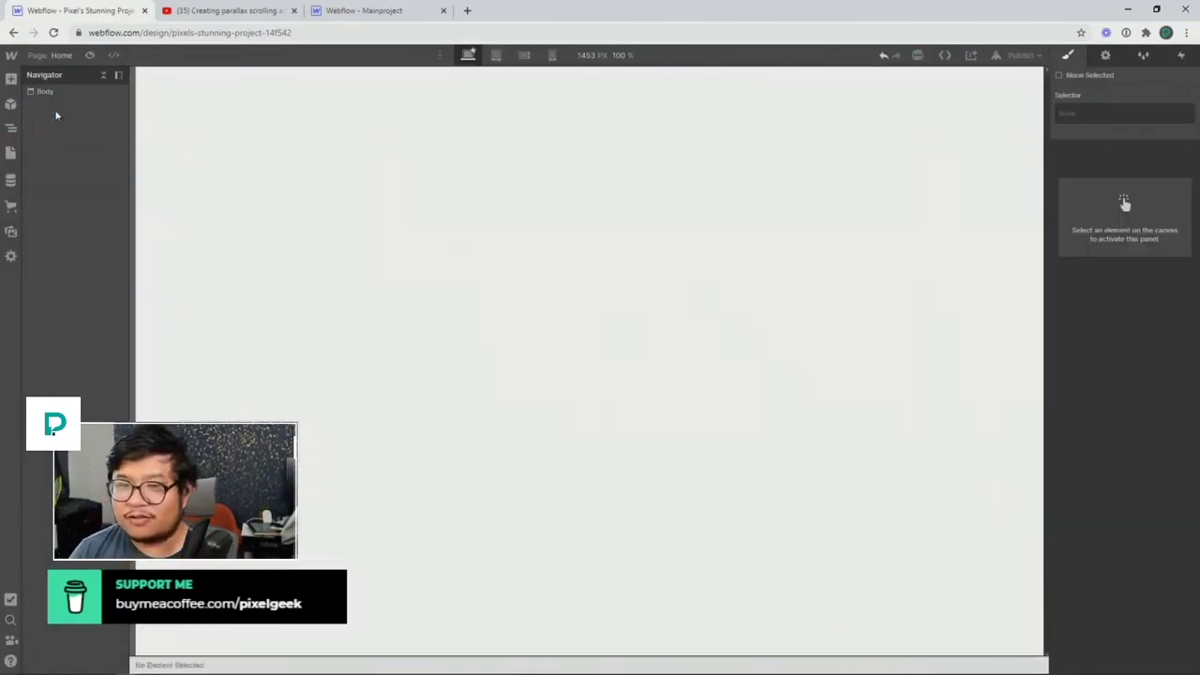
left_click(216, 152)
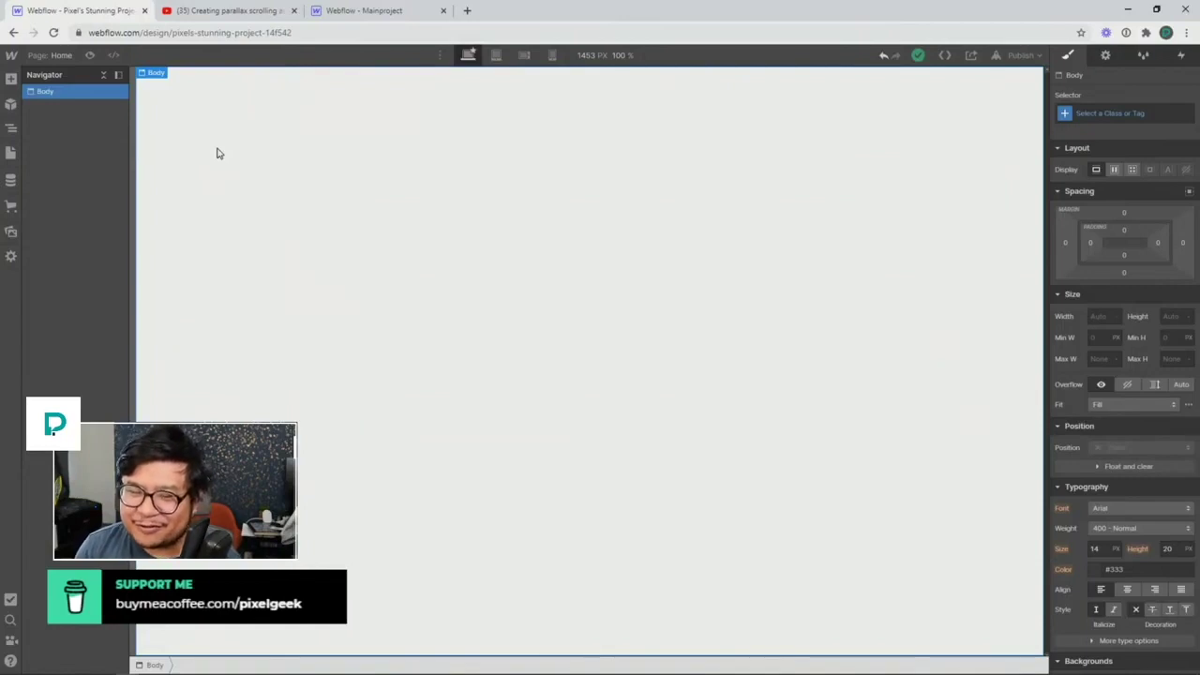
Step: Add a Div Block to Body and give it the class 'slider wrapper'
key("ctrl+e")
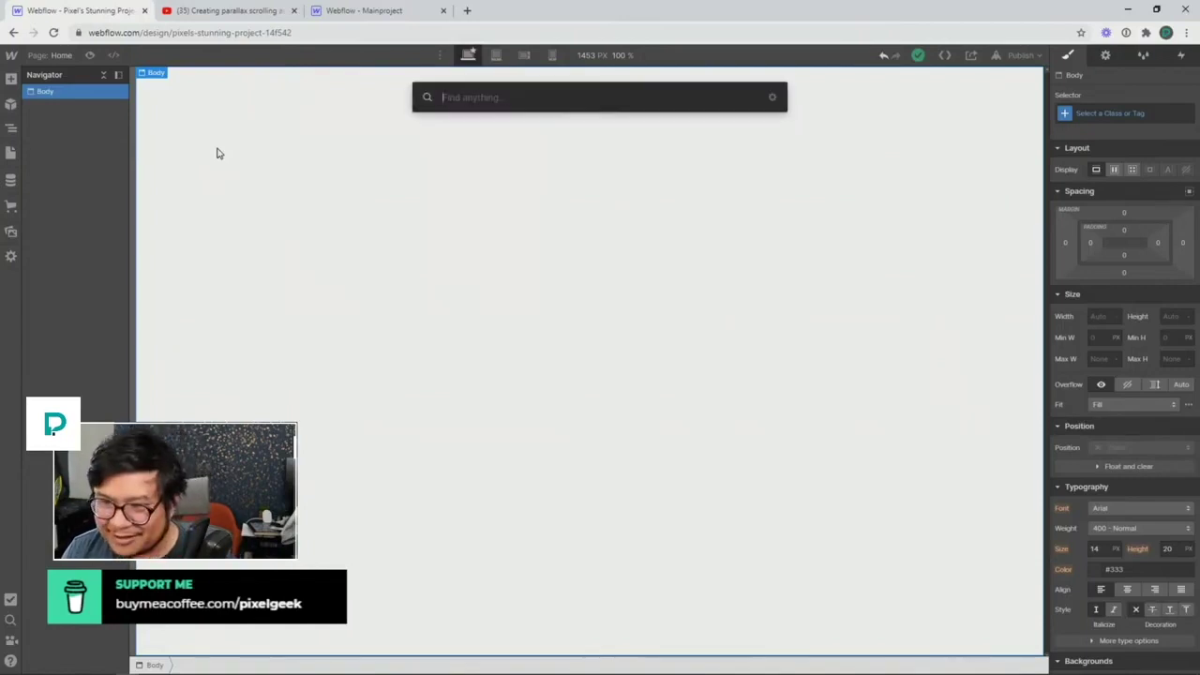
type("div")
key("Return")
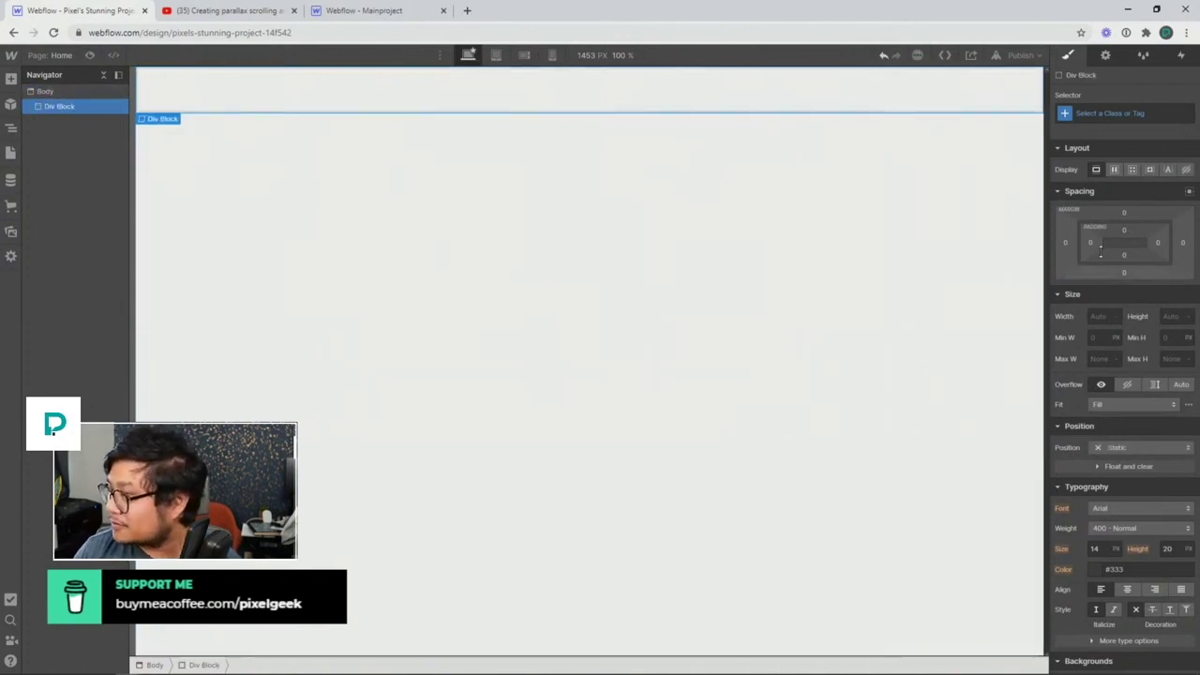
left_click(1094, 113)
type("slider wrapper")
key("Return")
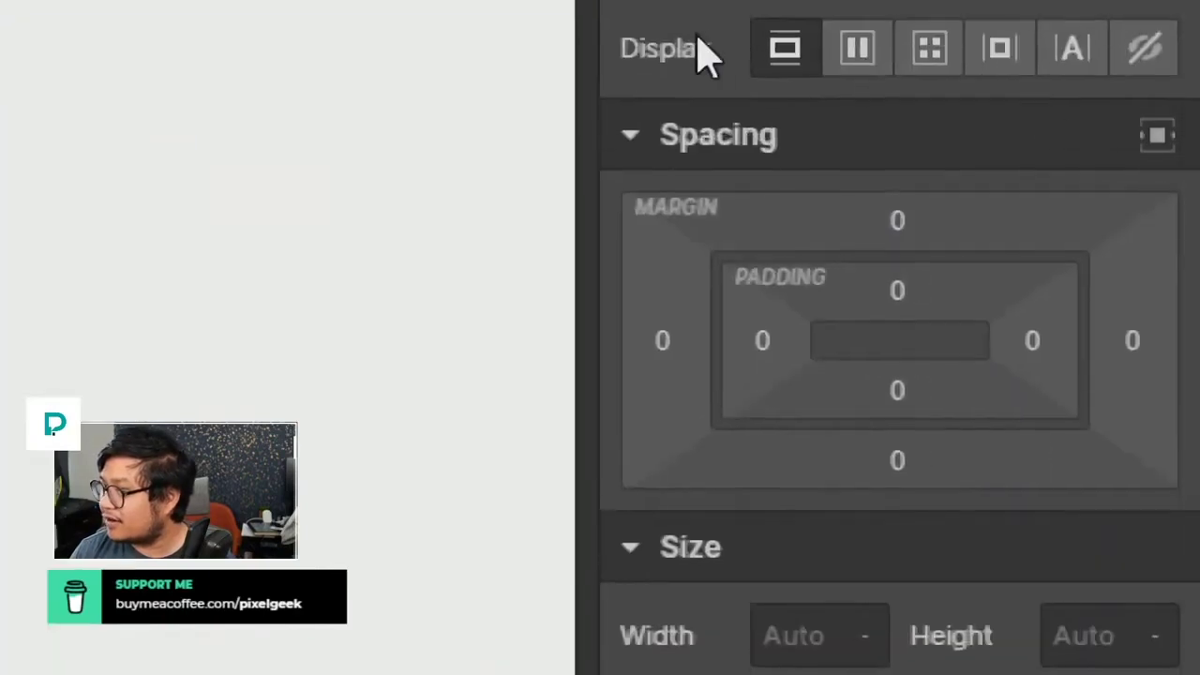
Step: Make the wrapper flex with centred align and justify, sized 100vw by 100vh
left_click(858, 51)
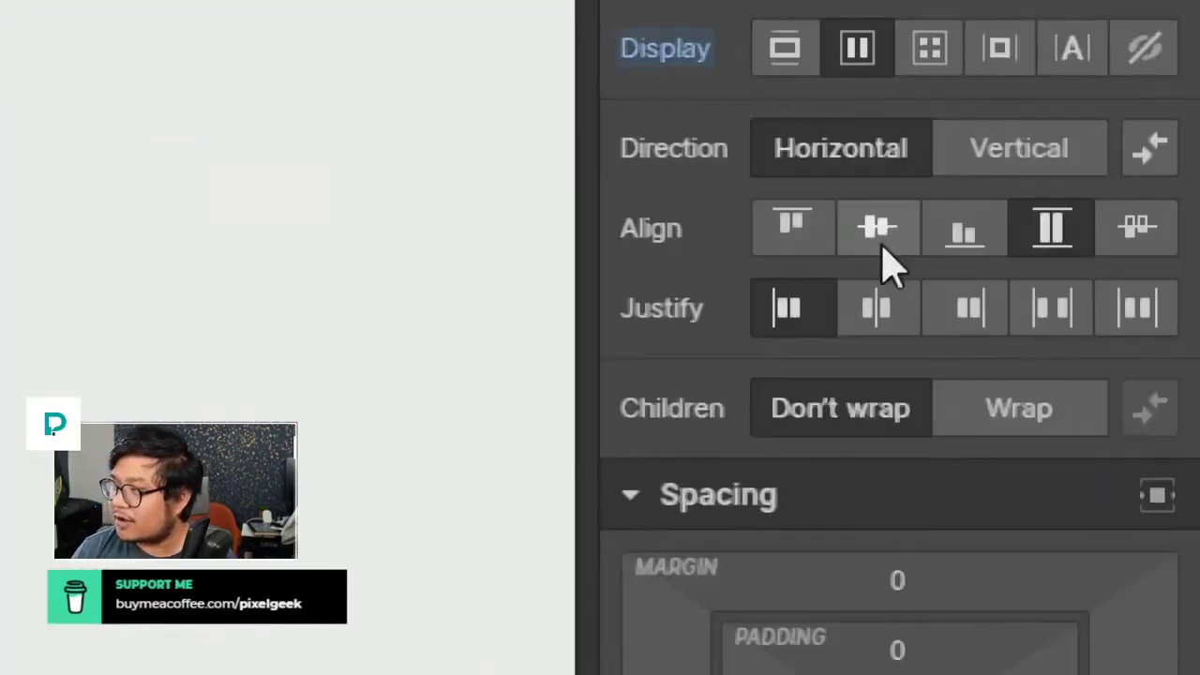
left_click(881, 239)
left_click(877, 309)
scroll(886, 600, "down", 6)
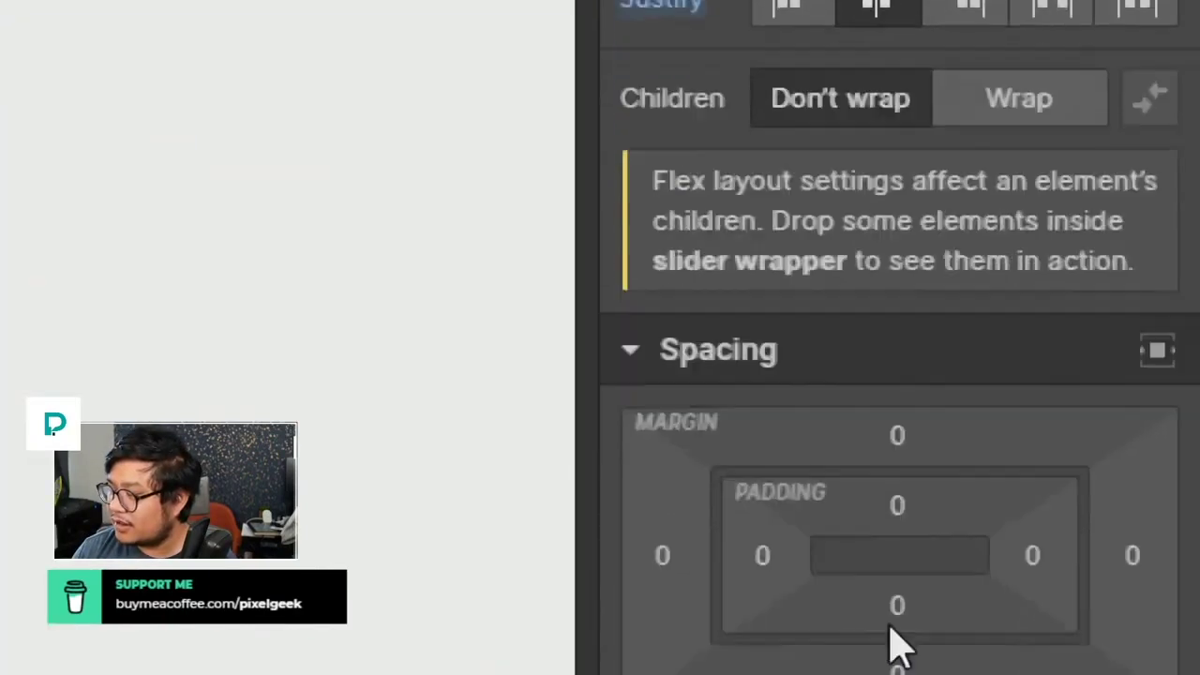
scroll(803, 609, "down", 4)
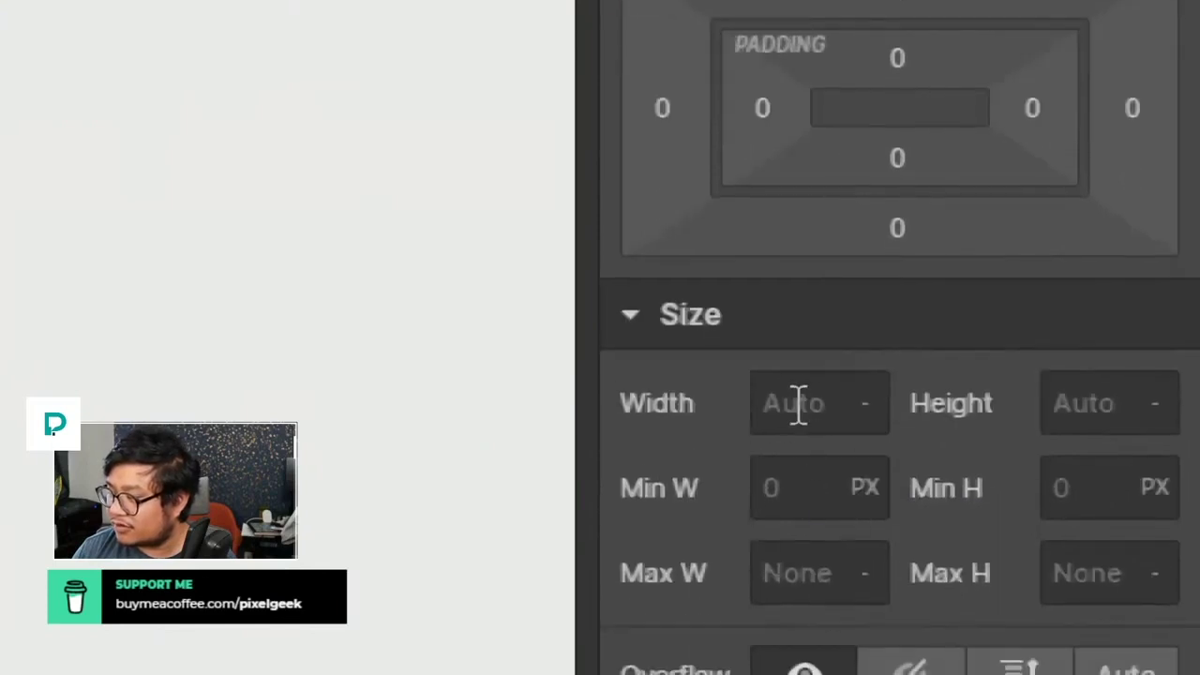
left_click(796, 404)
type("100vw")
scroll(796, 394, "down", 2)
key("Tab")
type("100vh")
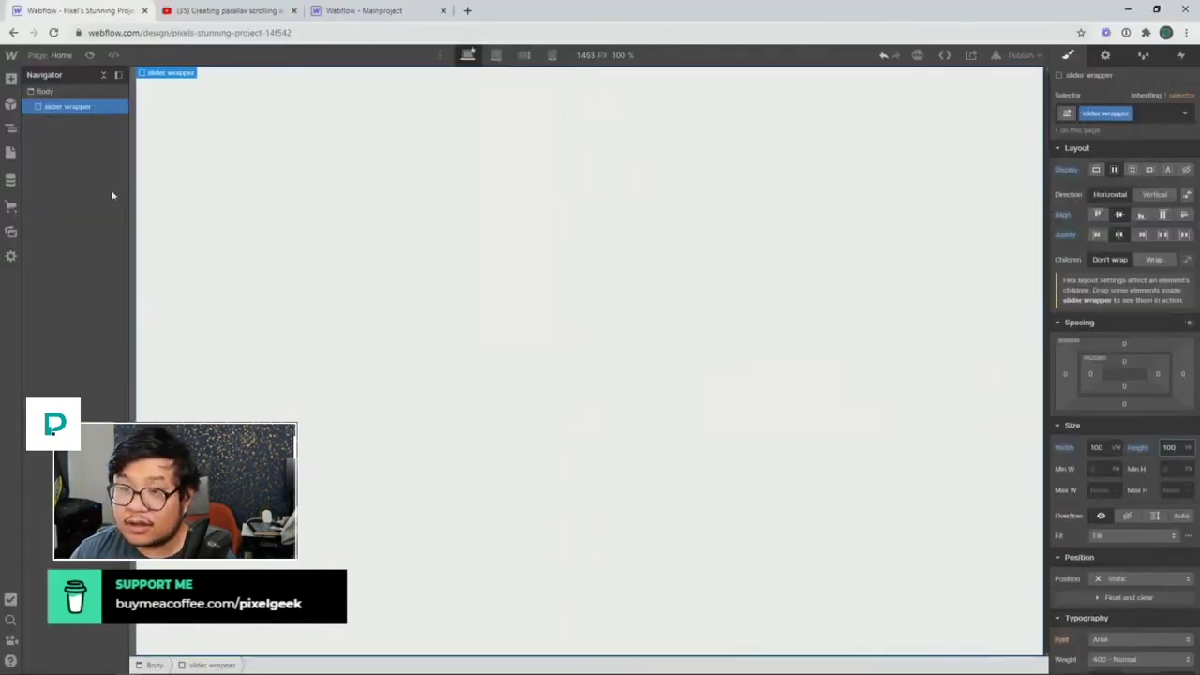
Step: Place a Slider inside the slider wrapper and class it 'the slider'
left_click(13, 81)
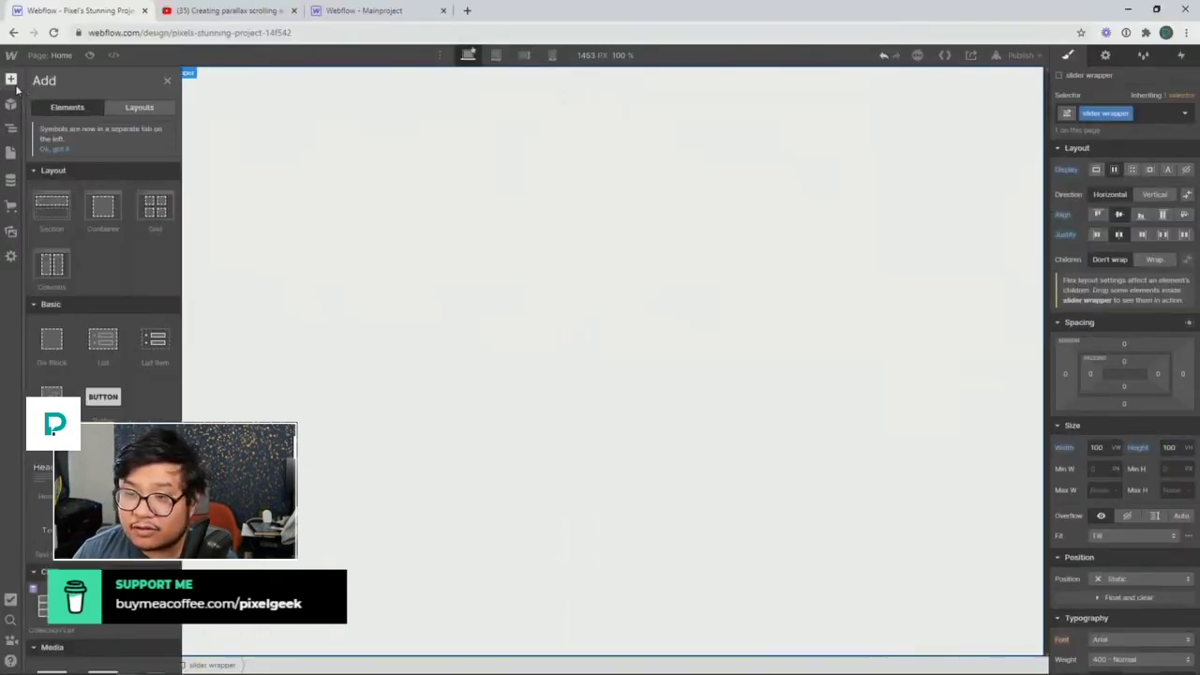
scroll(56, 235, "down", 10)
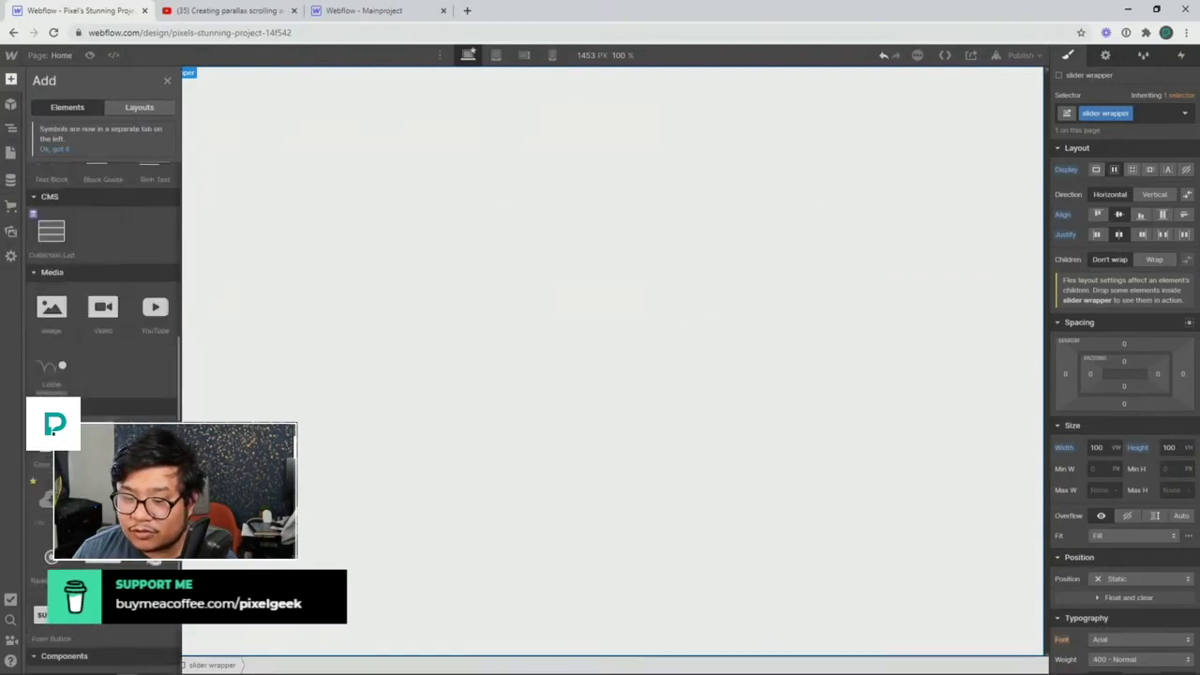
left_click_drag(103, 520, 340, 298)
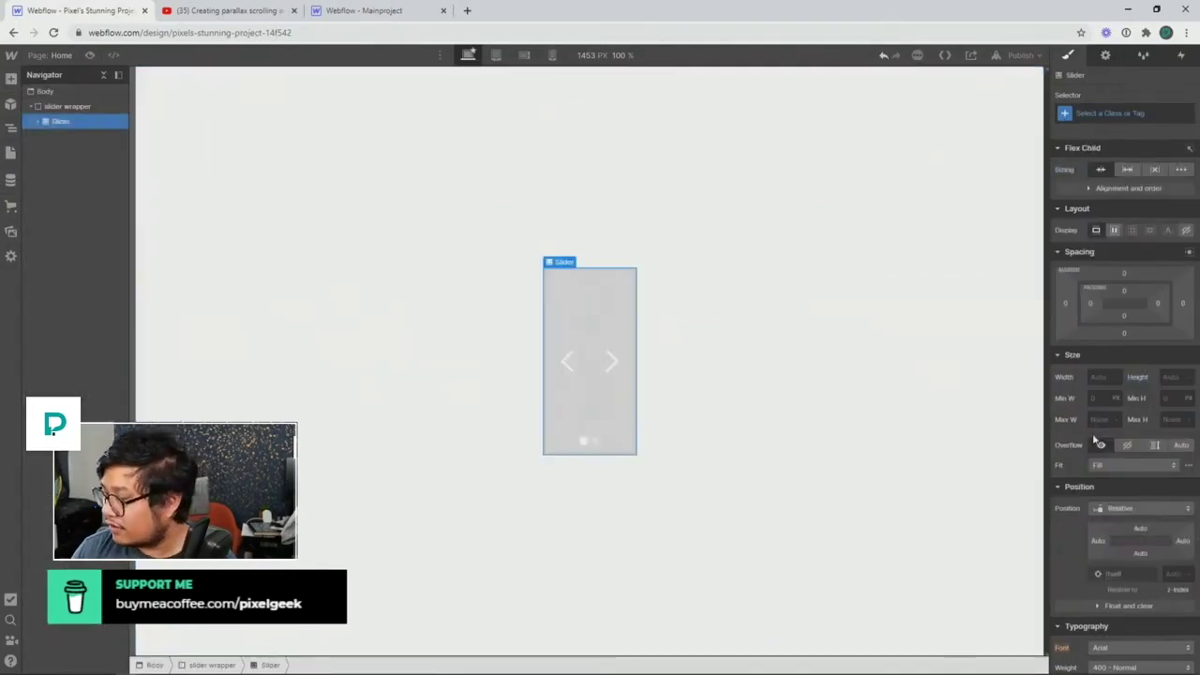
left_click(1098, 111)
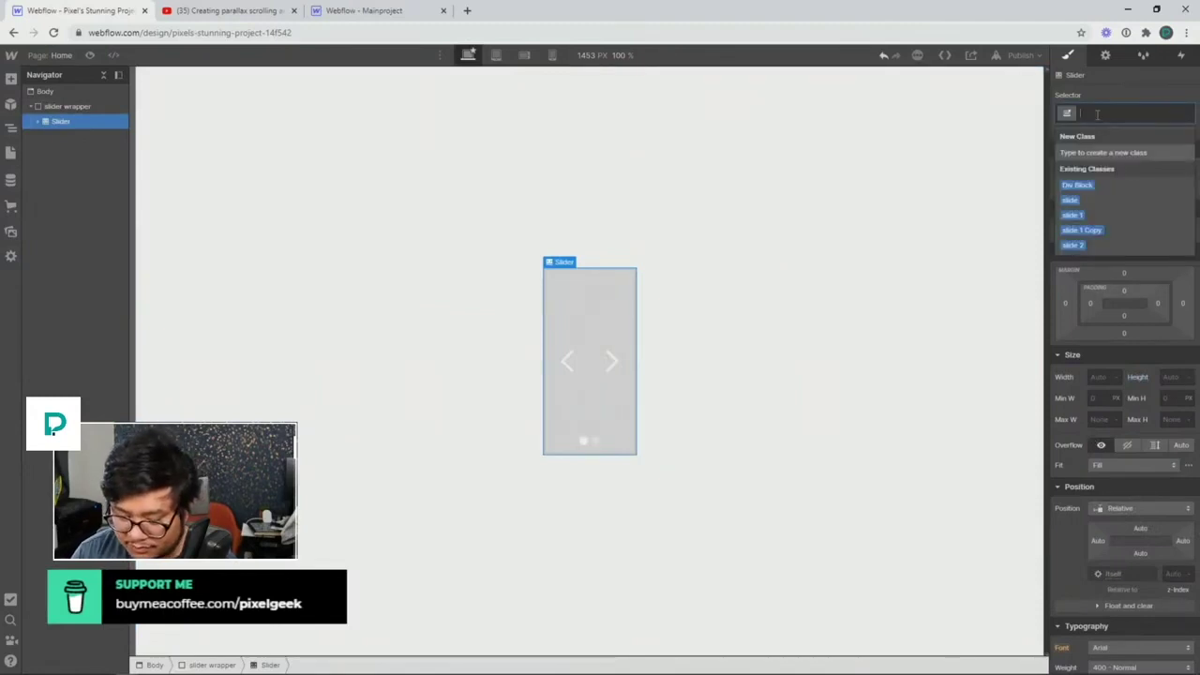
type("the slider")
key("Return")
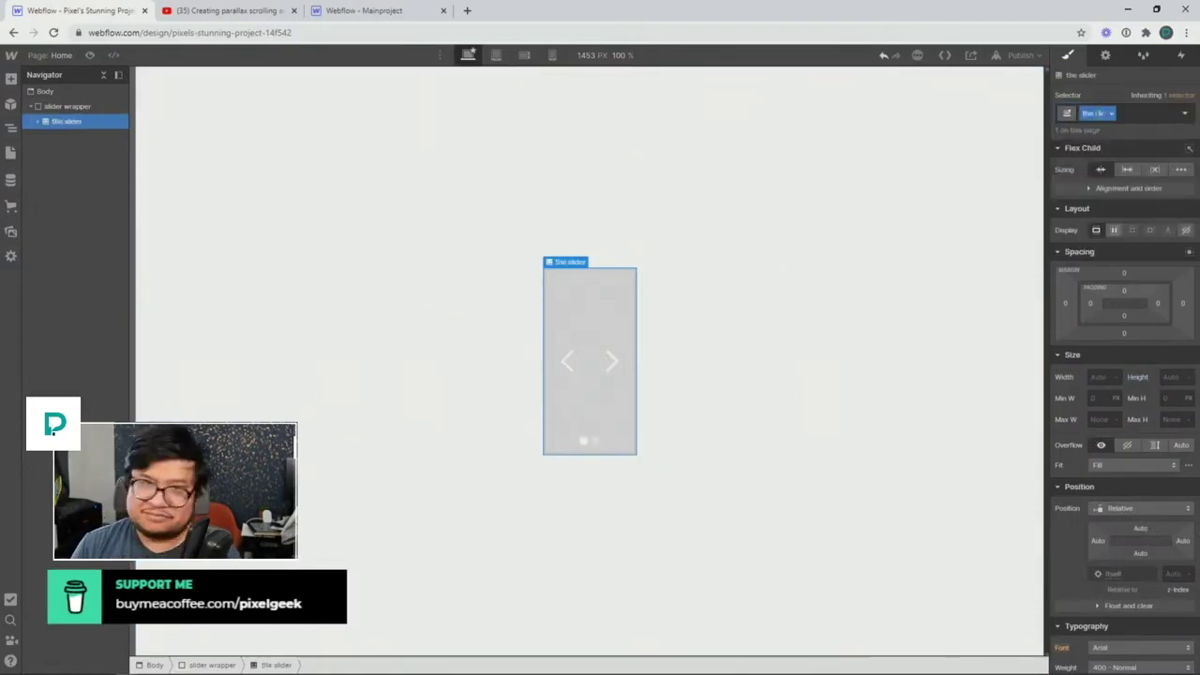
Step: Set the slider's width to 100vw and height to 100vh
left_click(1092, 378)
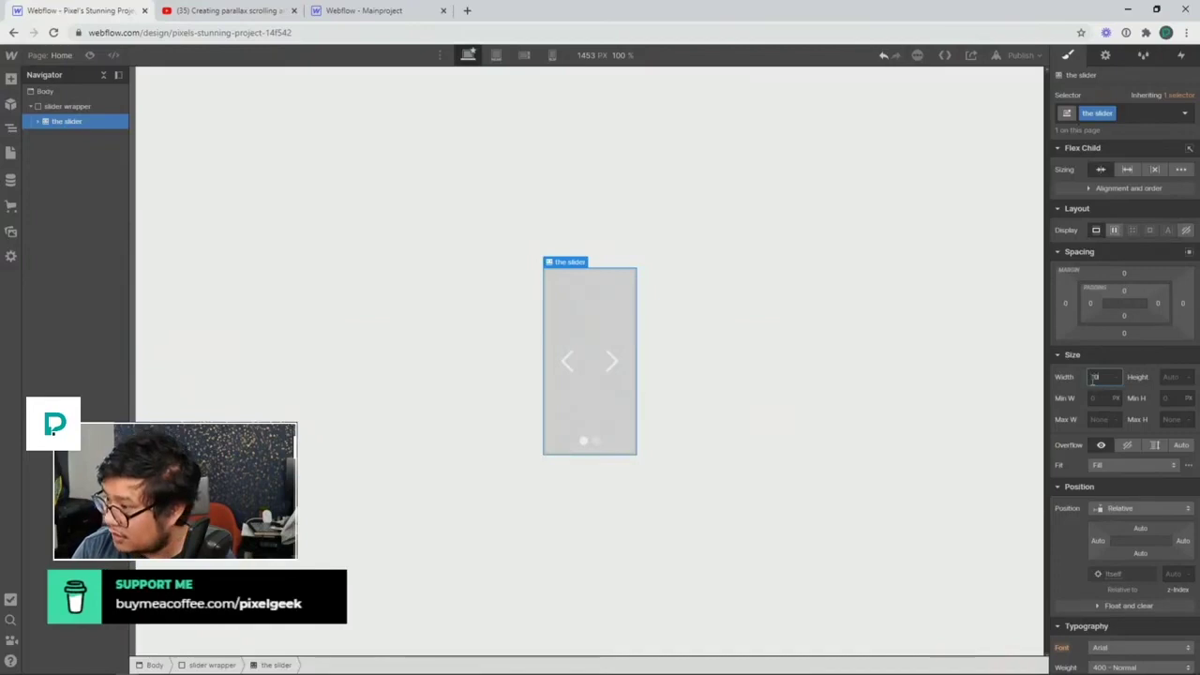
type("100vw")
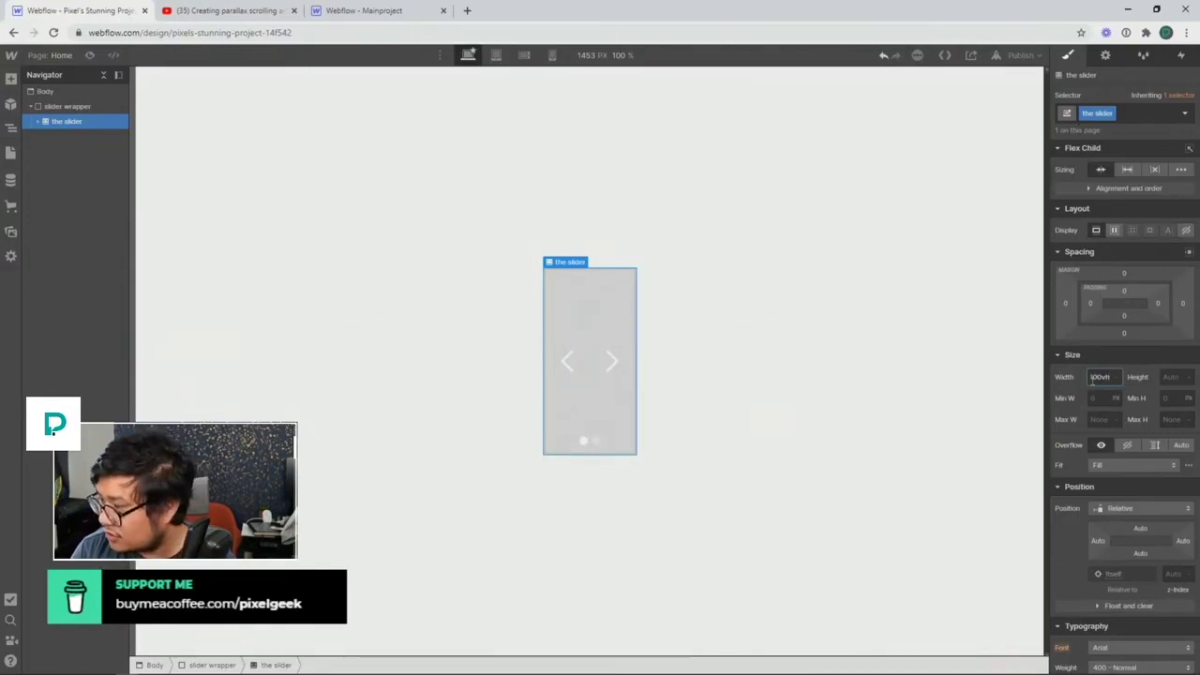
key("Tab")
type("100vh")
key("Return")
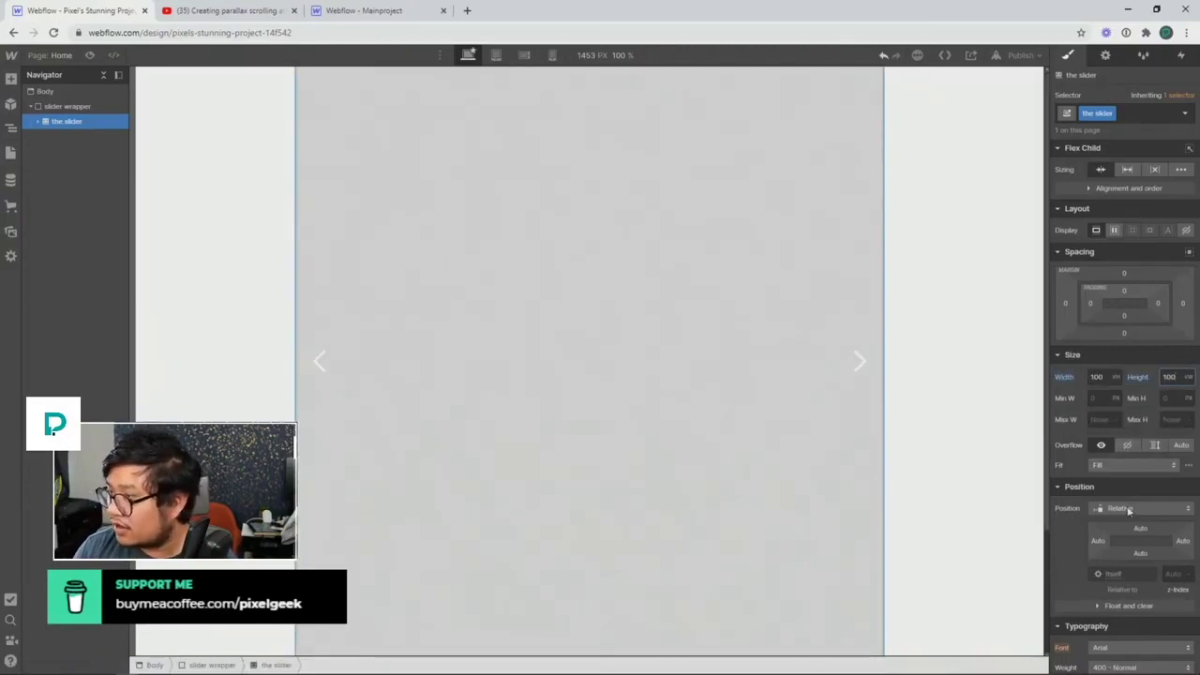
Step: Add a 2D & 3D transform rotating the slider 90deg on the Z axis
scroll(1123, 553, "down", 1)
scroll(1123, 538, "down", 5)
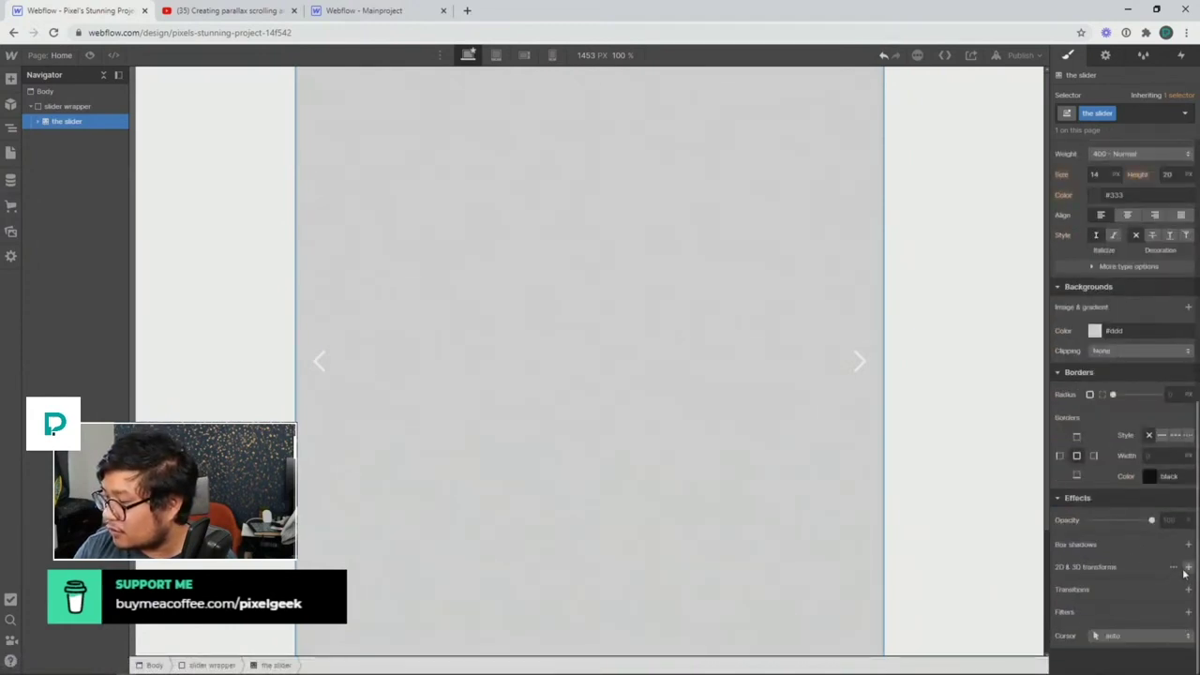
left_click(1188, 568)
left_click(1150, 491)
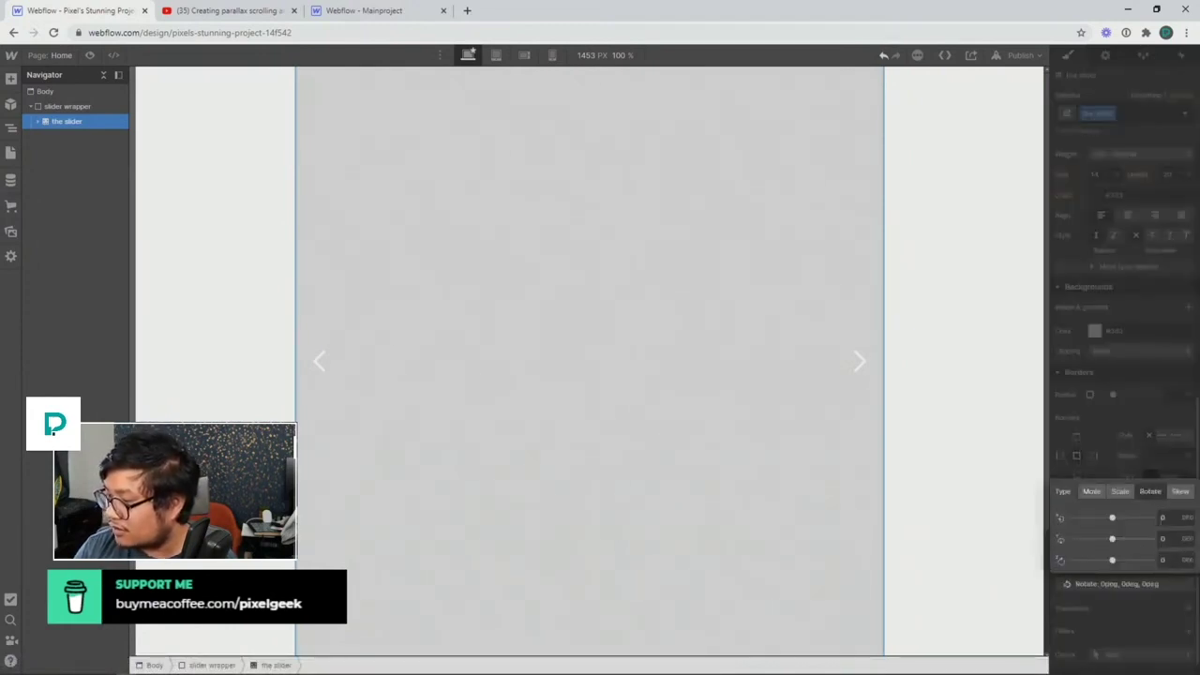
left_click(1164, 560)
type("90")
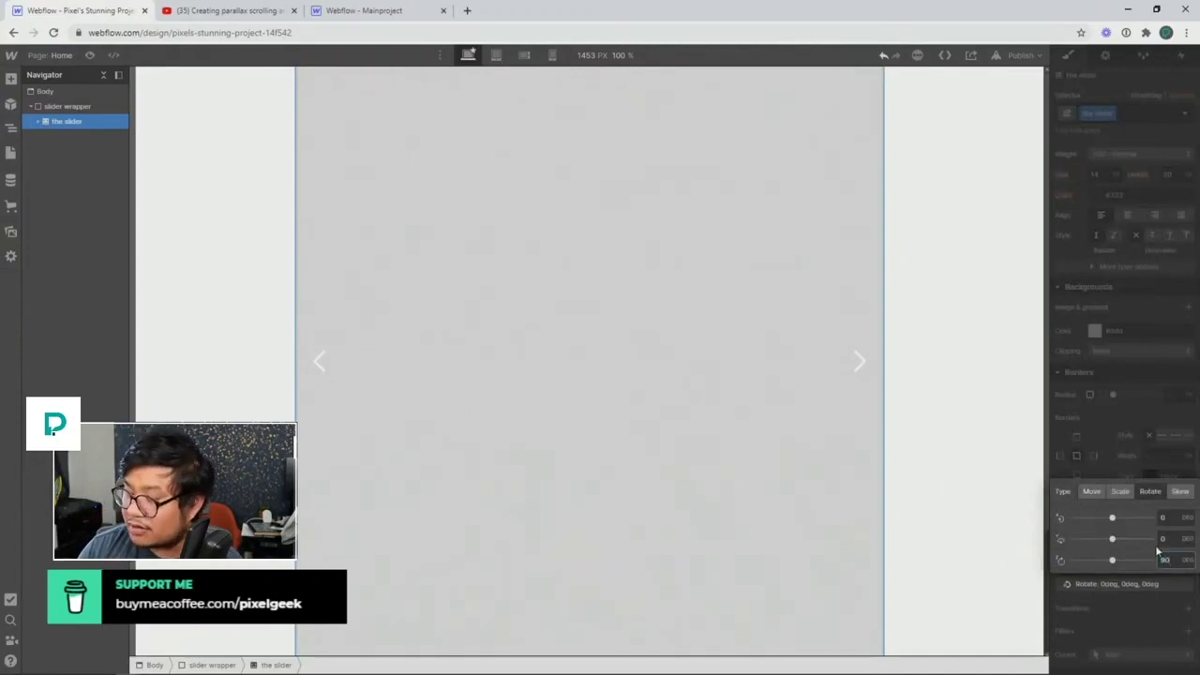
key("Return")
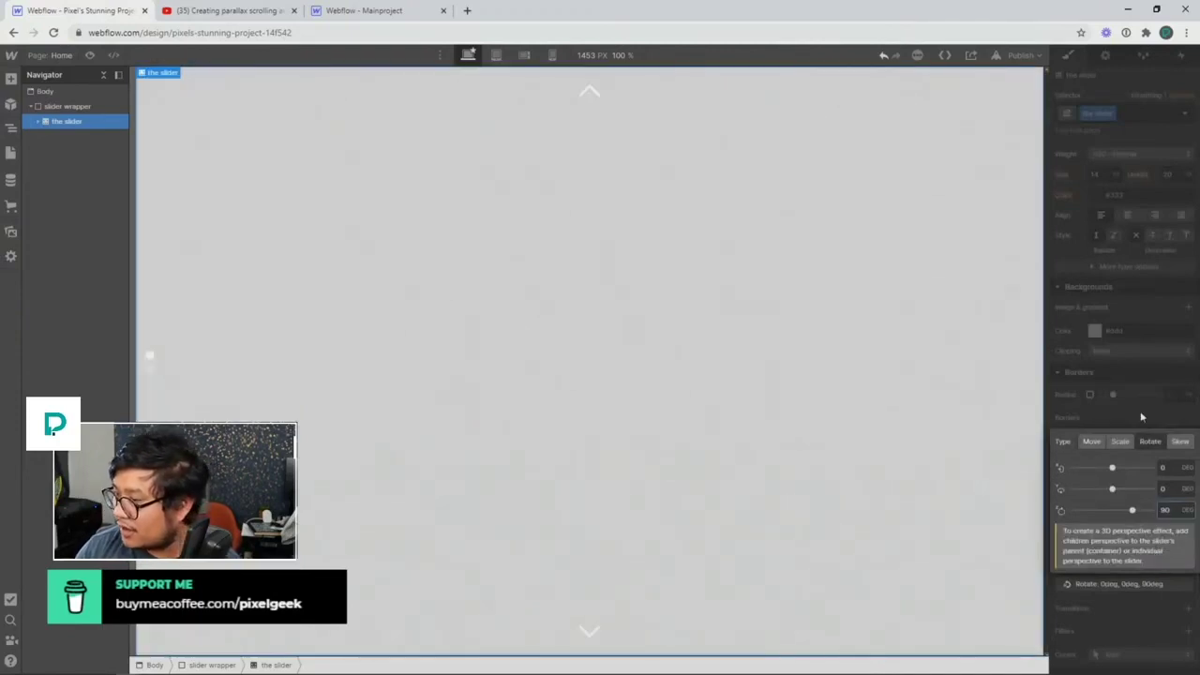
left_click(940, 383)
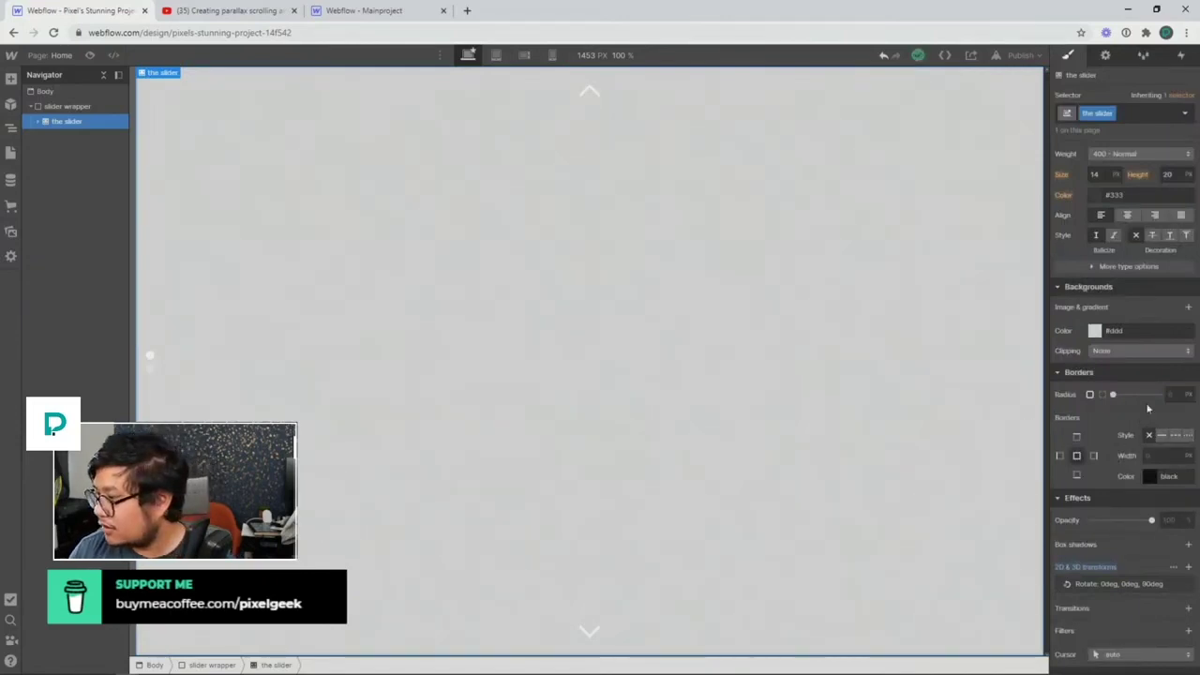
Step: Make the slider's background colour transparent
left_click(1104, 332)
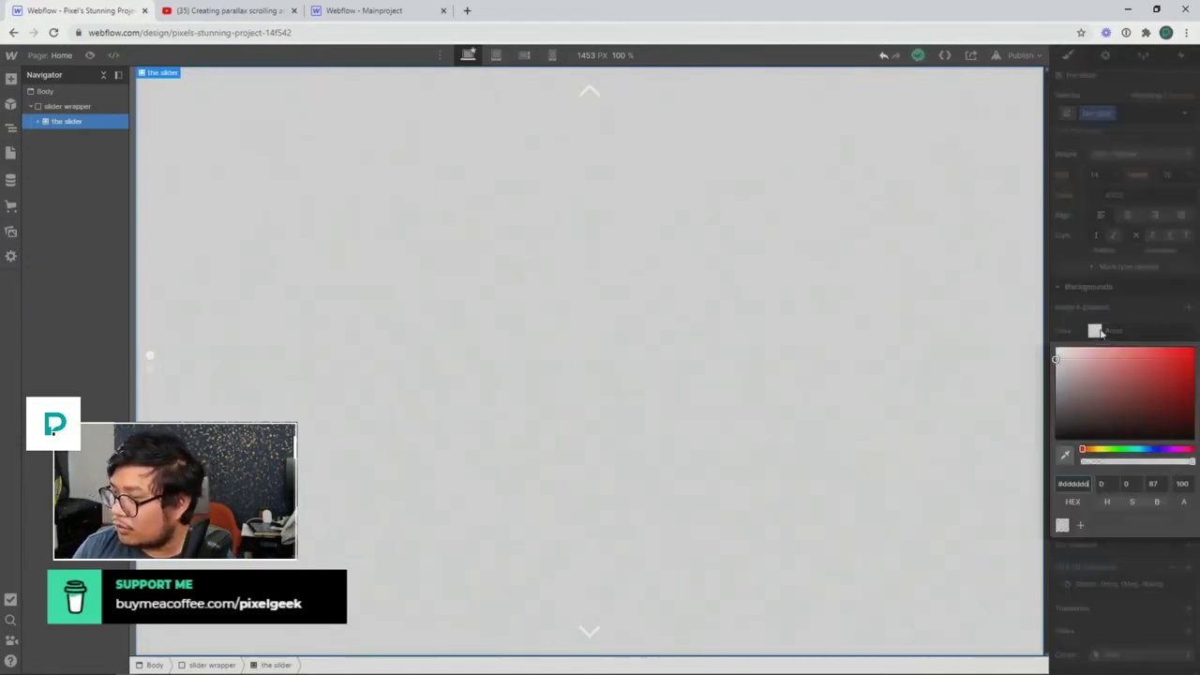
left_click(1062, 526)
left_click(1132, 314)
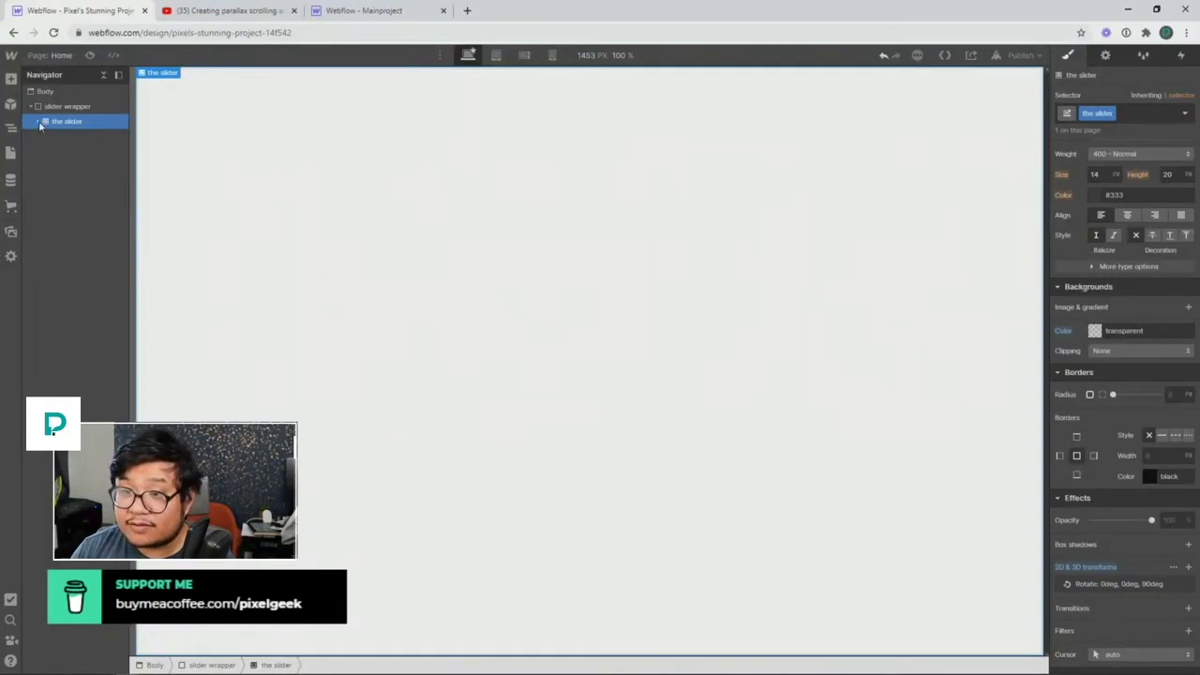
left_click(39, 123)
Step: Place a Div Block inside Slide 1 with the class 'slider content wrapper'
left_click(46, 137)
left_click(73, 152)
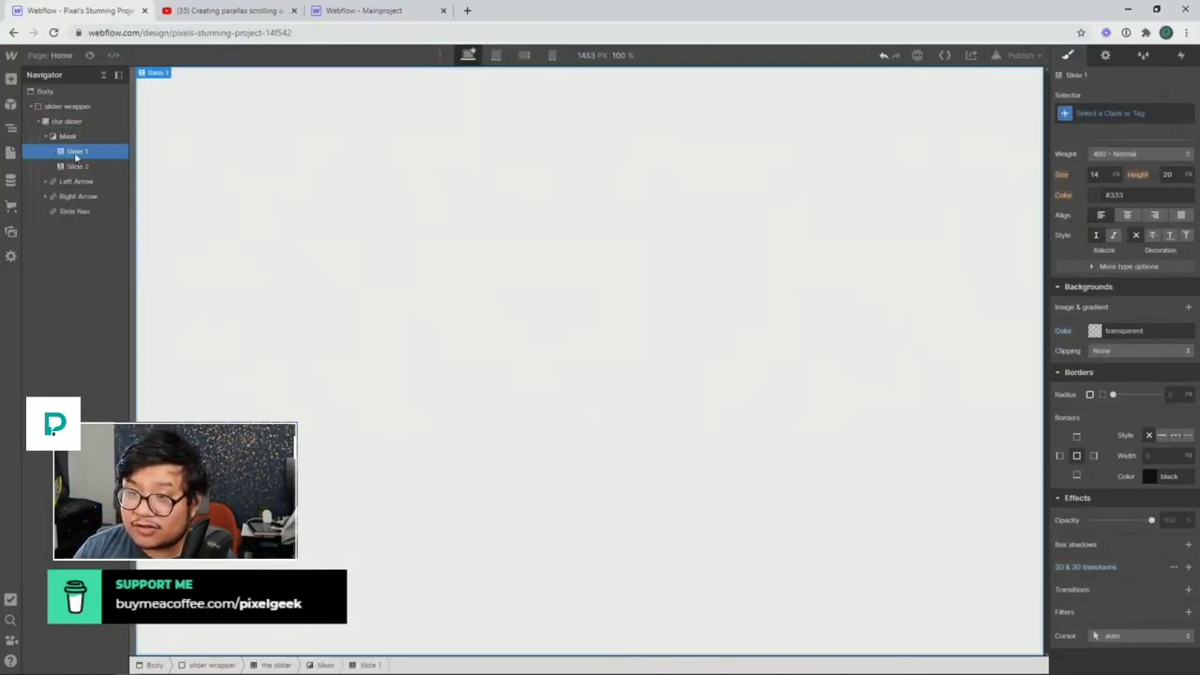
key("a")
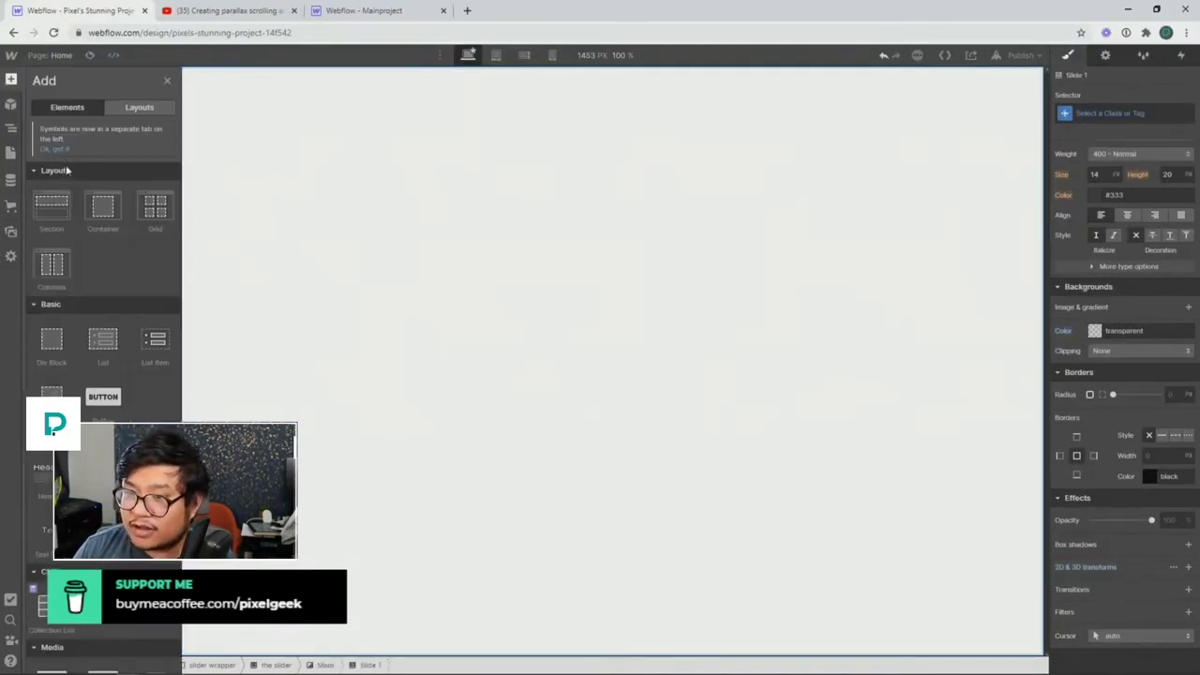
left_click_drag(48, 340, 332, 231)
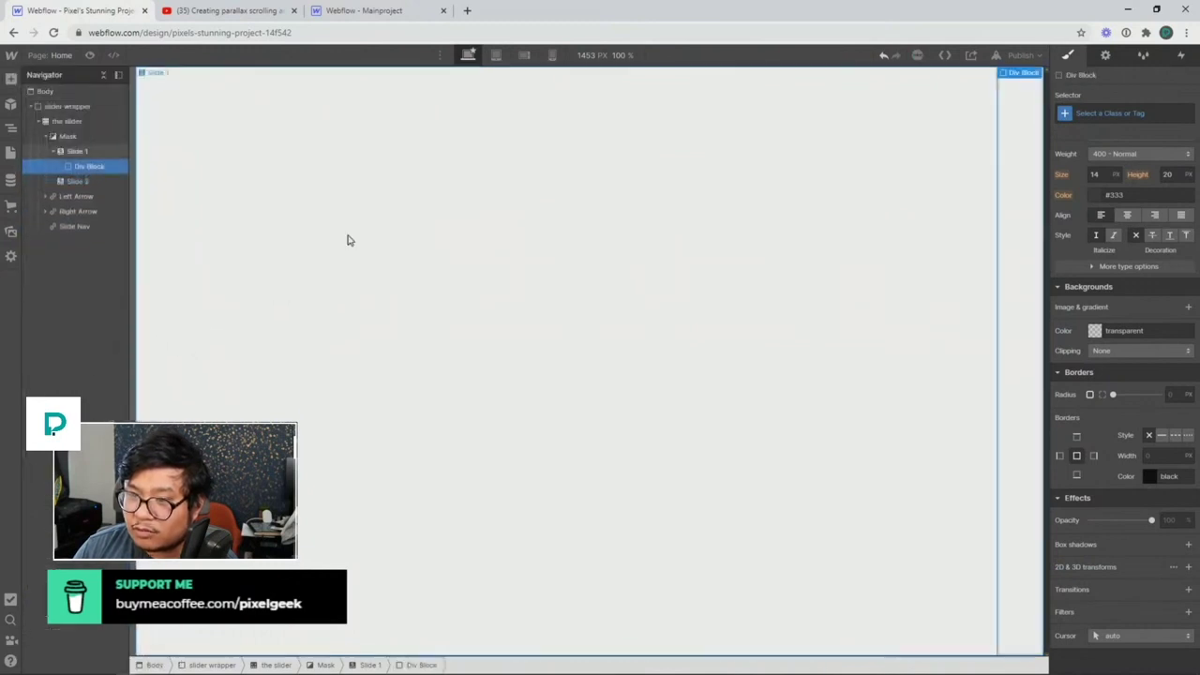
left_click(1089, 114)
type("slider")
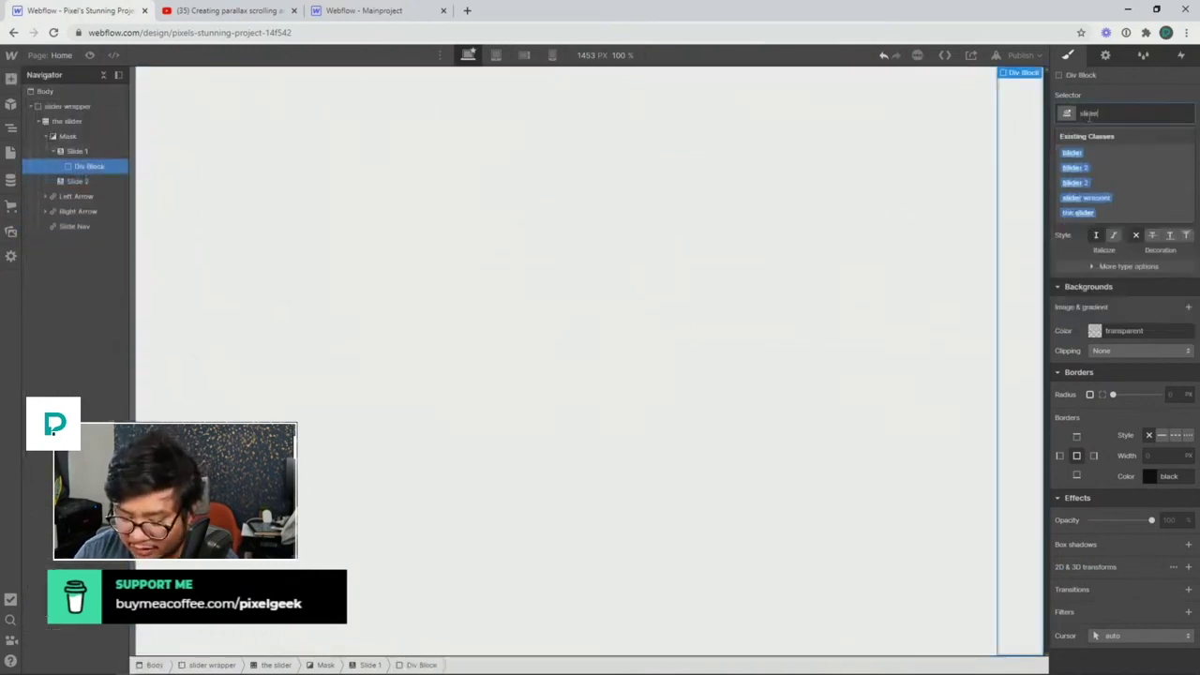
type(" content wrapper")
key("Return")
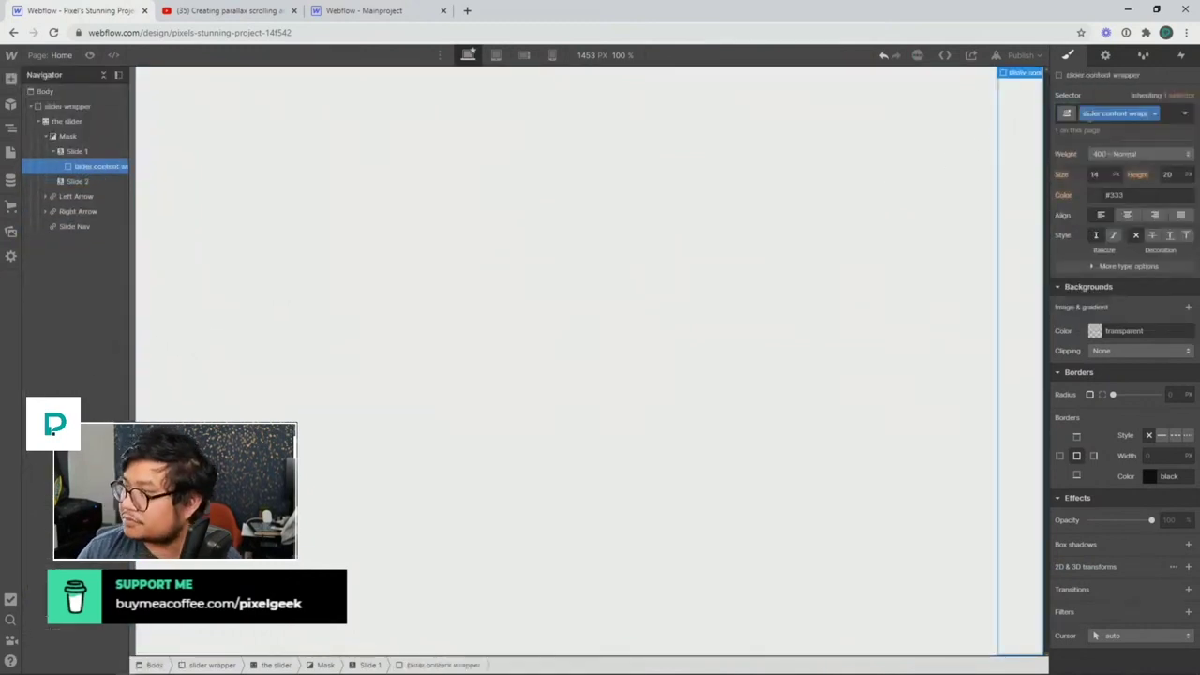
Step: Make the content wrapper flex with centred alignment, 100% wide and 100% tall
scroll(1130, 304, "up", 5)
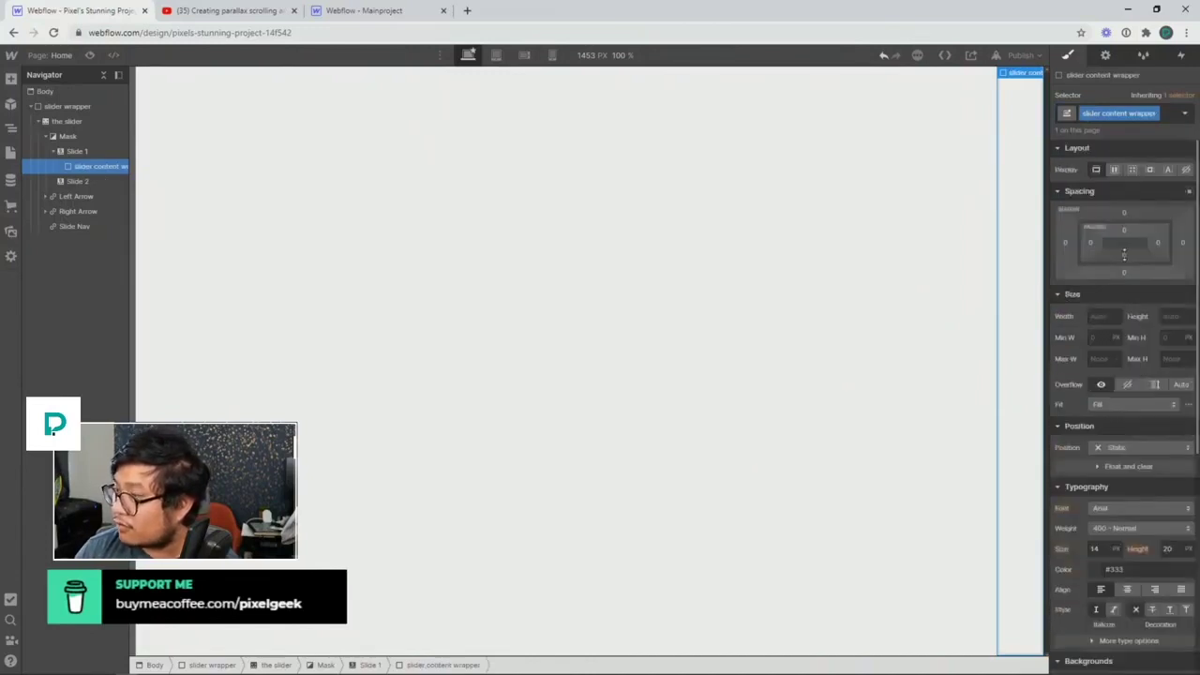
left_click(1112, 169)
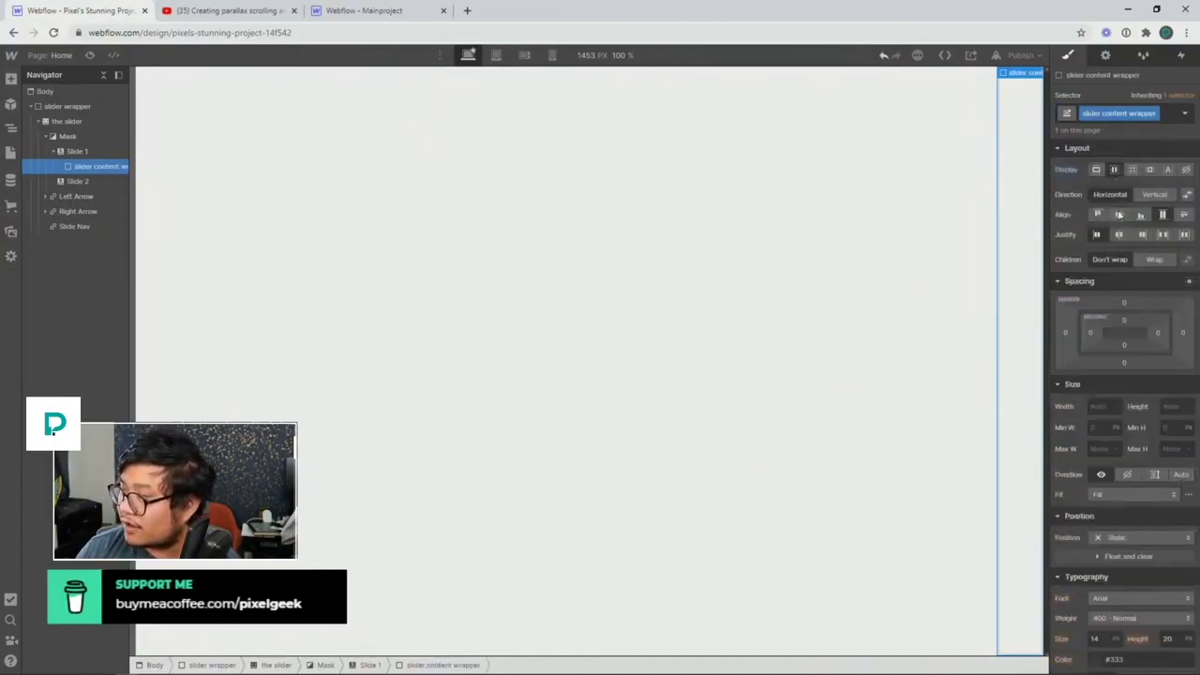
left_click(1118, 215)
left_click(1118, 235)
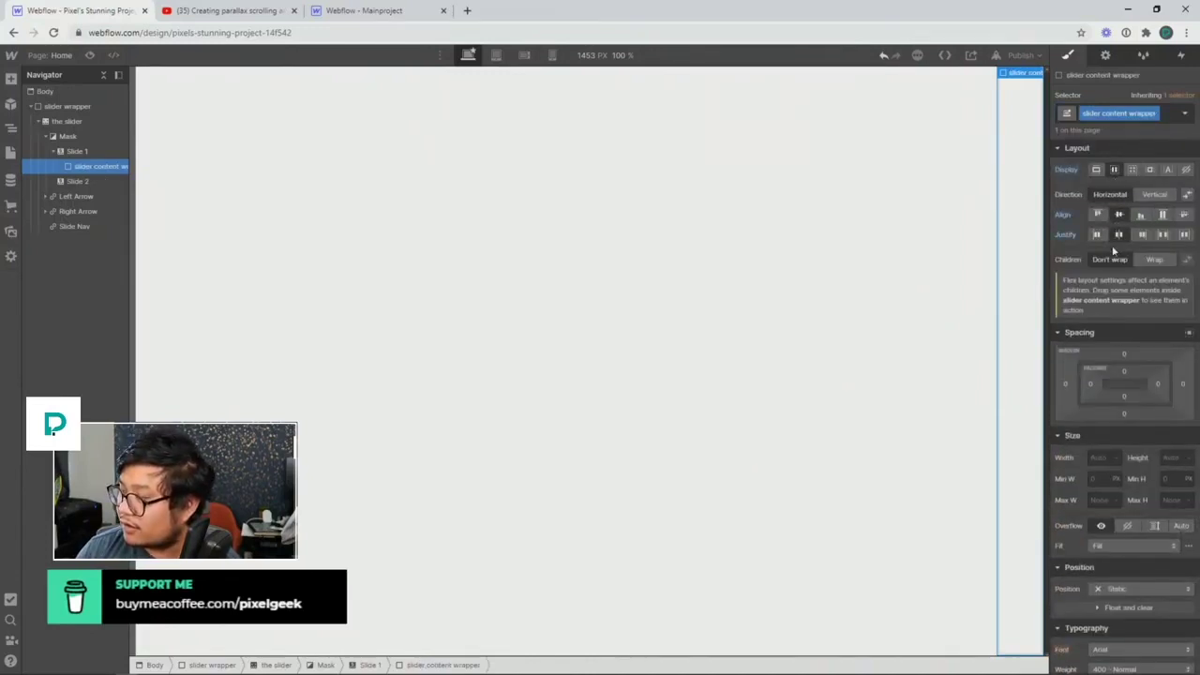
left_click(1096, 457)
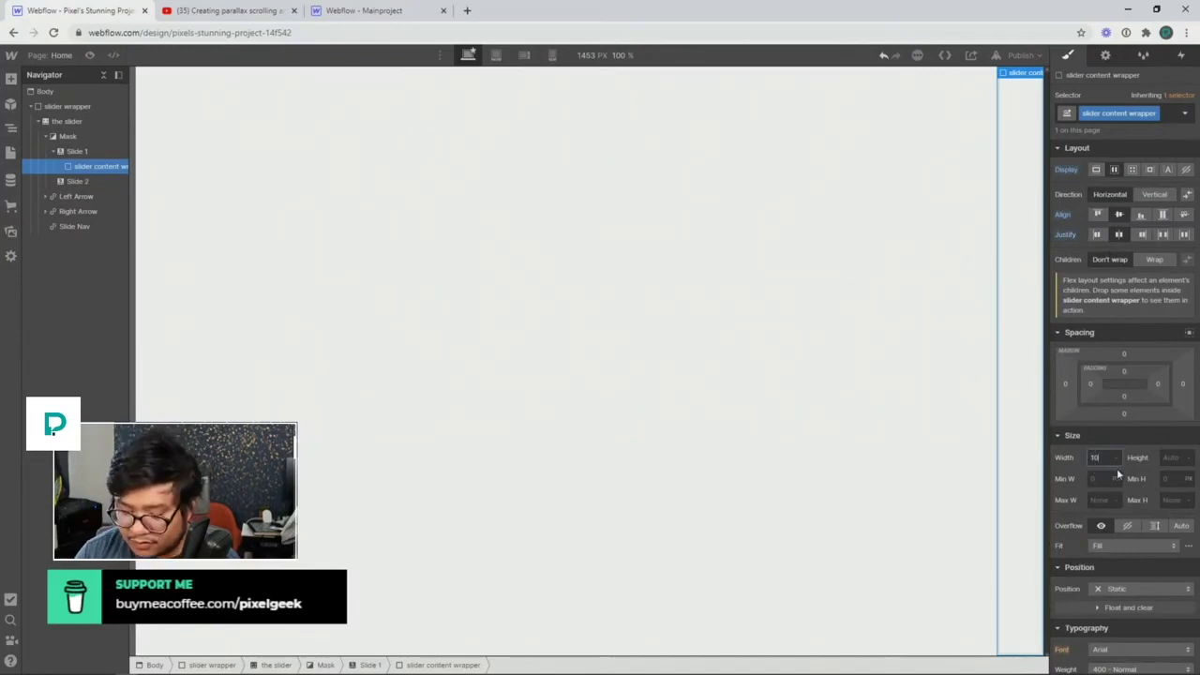
type("100%")
key("Tab")
type("100%")
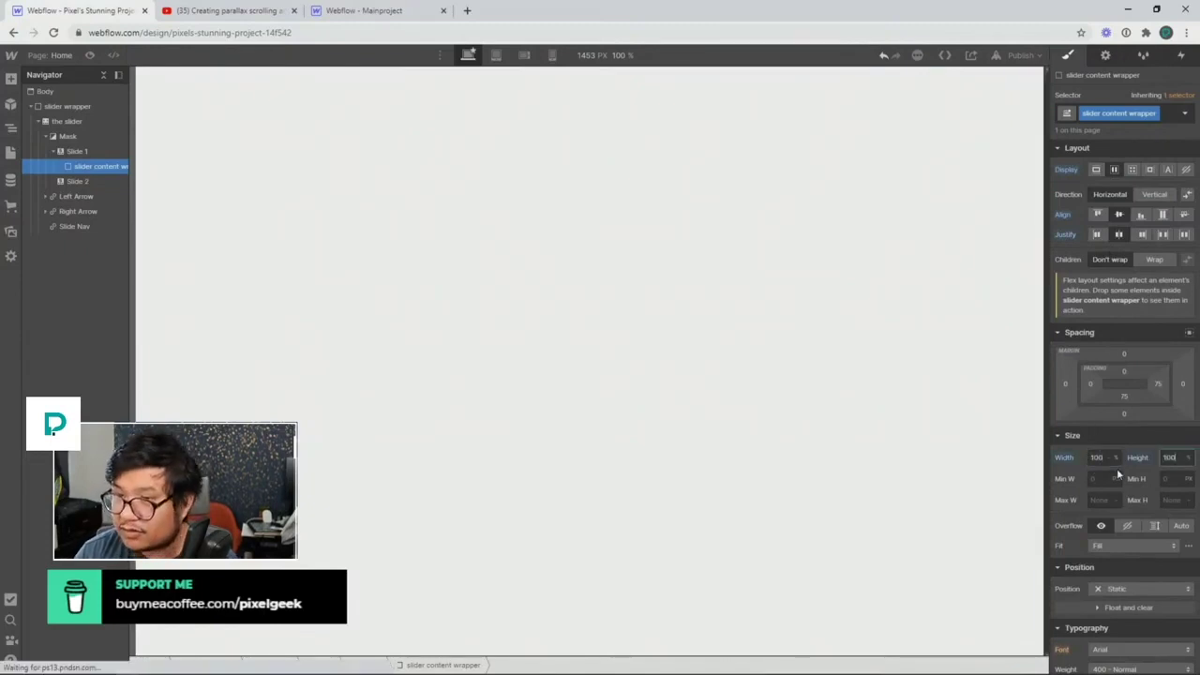
key("Return")
scroll(1126, 410, "down", 2)
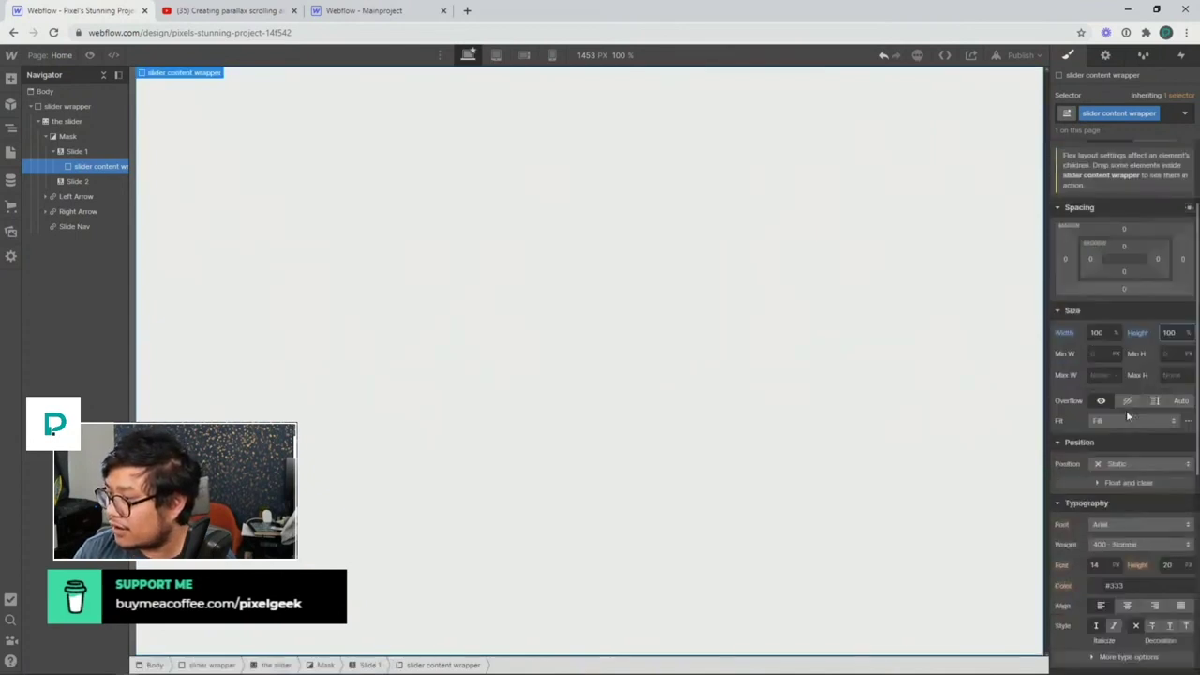
scroll(1125, 409, "up", 2)
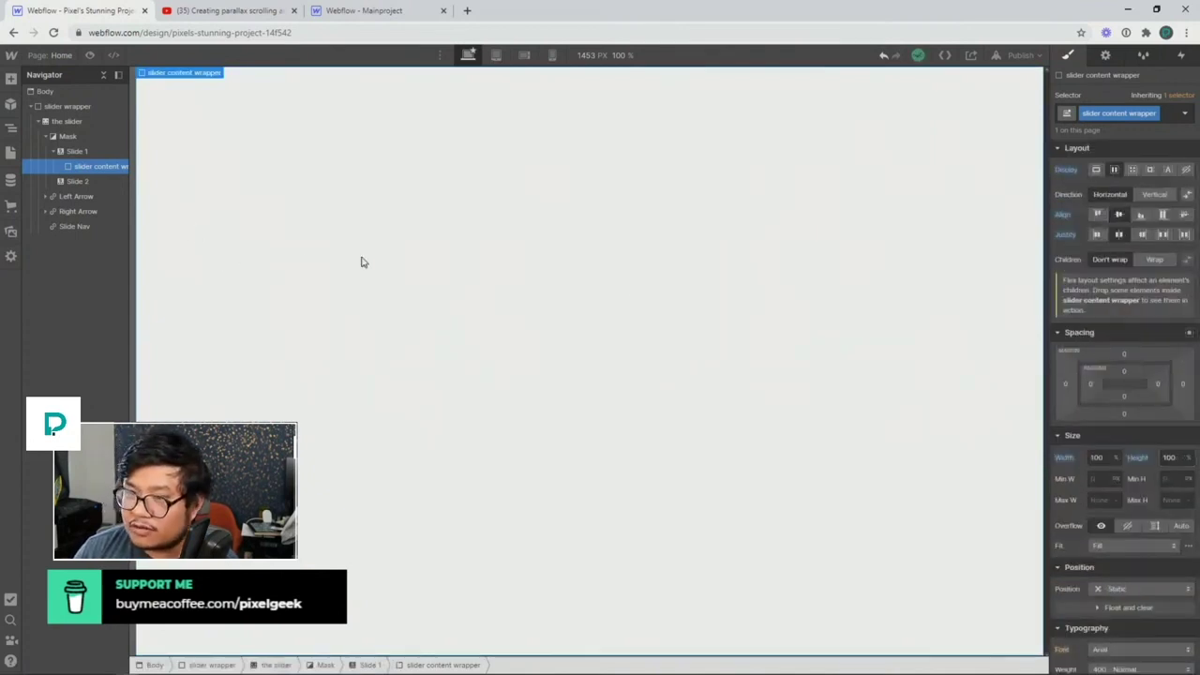
Step: Place a div inside the slider content wrapper with the class 'slider content 1'
key("a")
left_click_drag(67, 348, 440, 262)
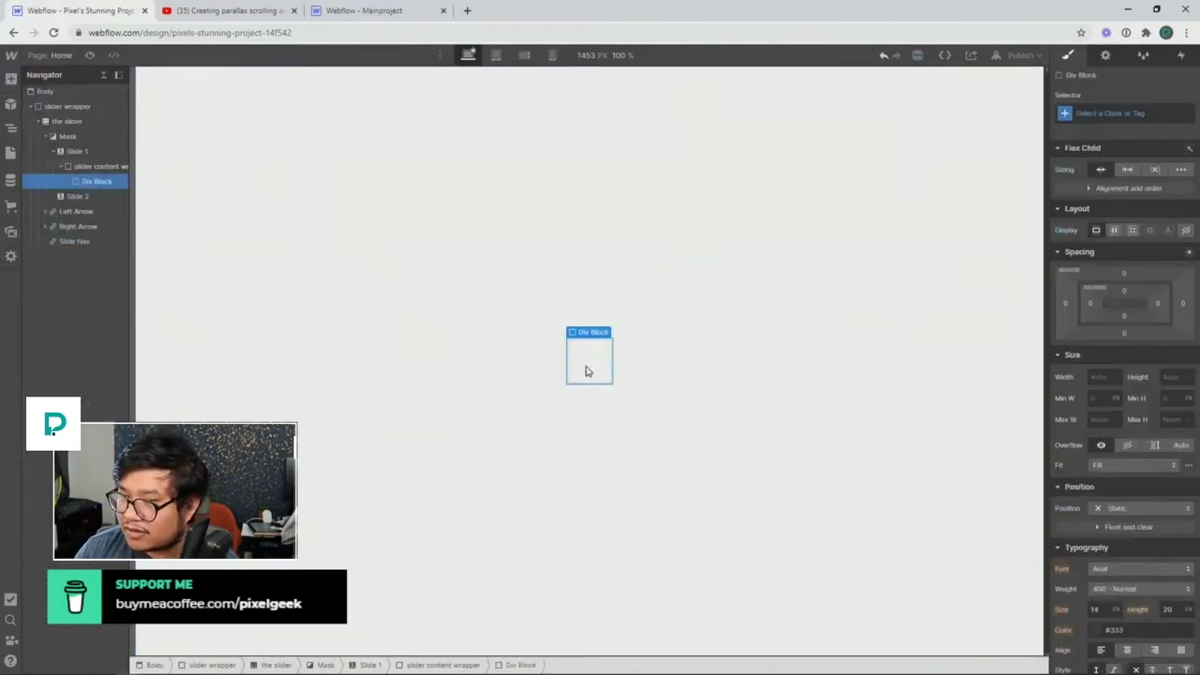
left_click(1102, 113)
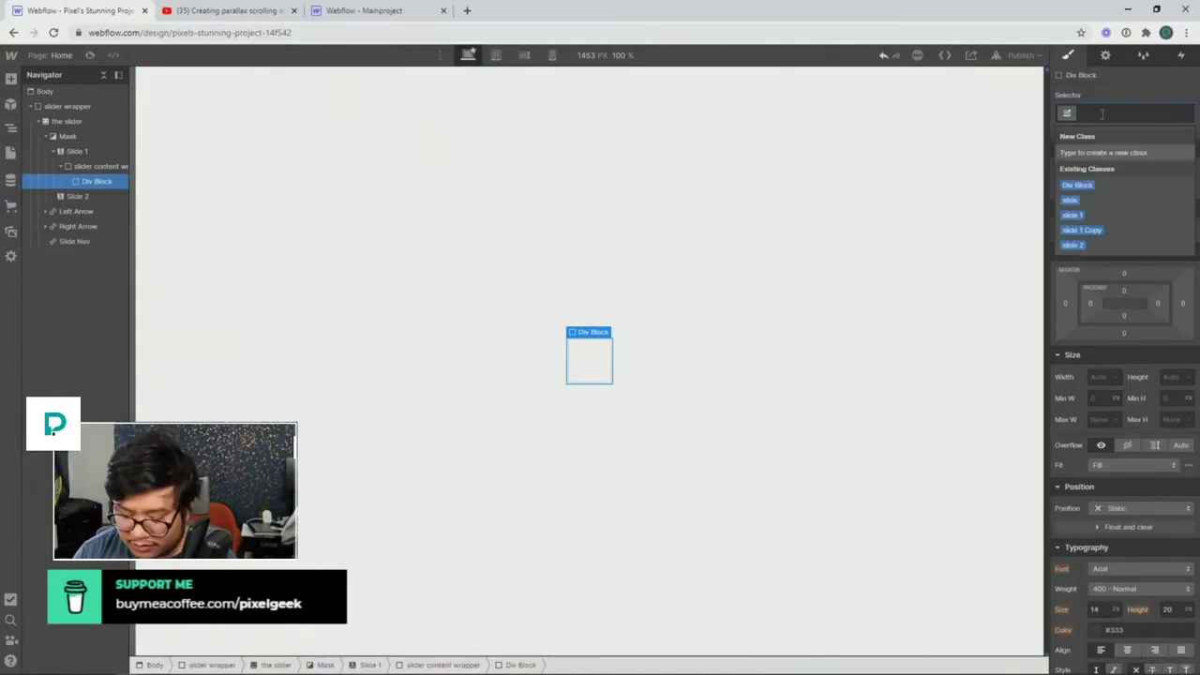
type("slider content 1")
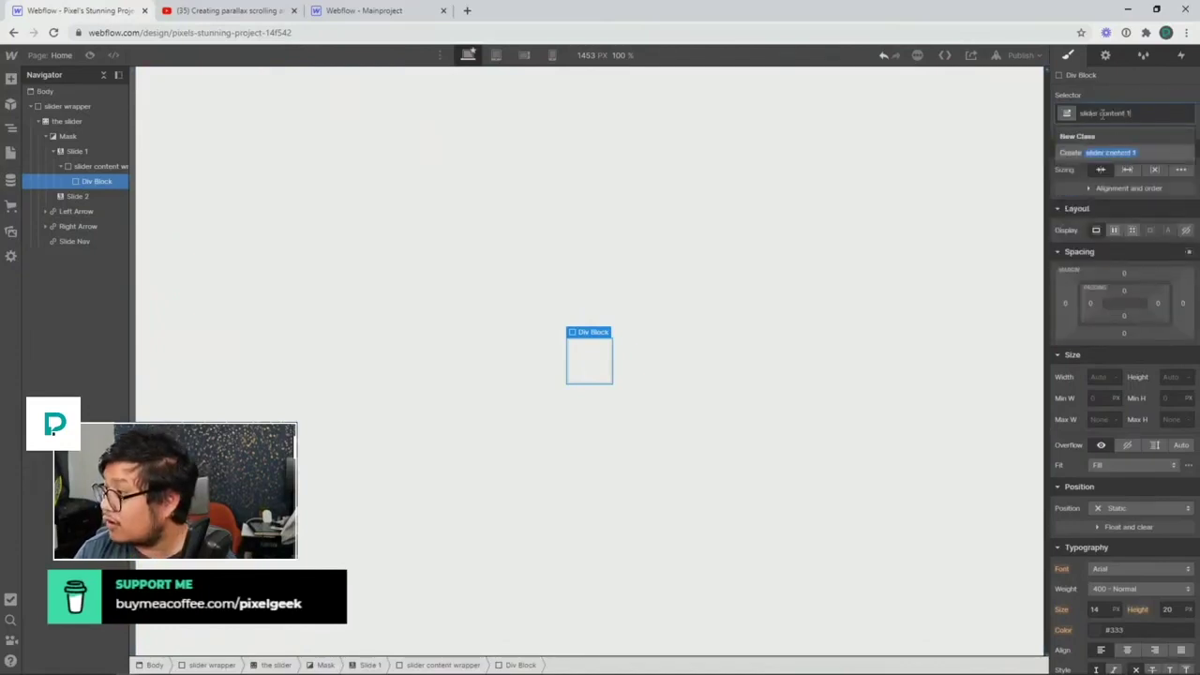
key("Return")
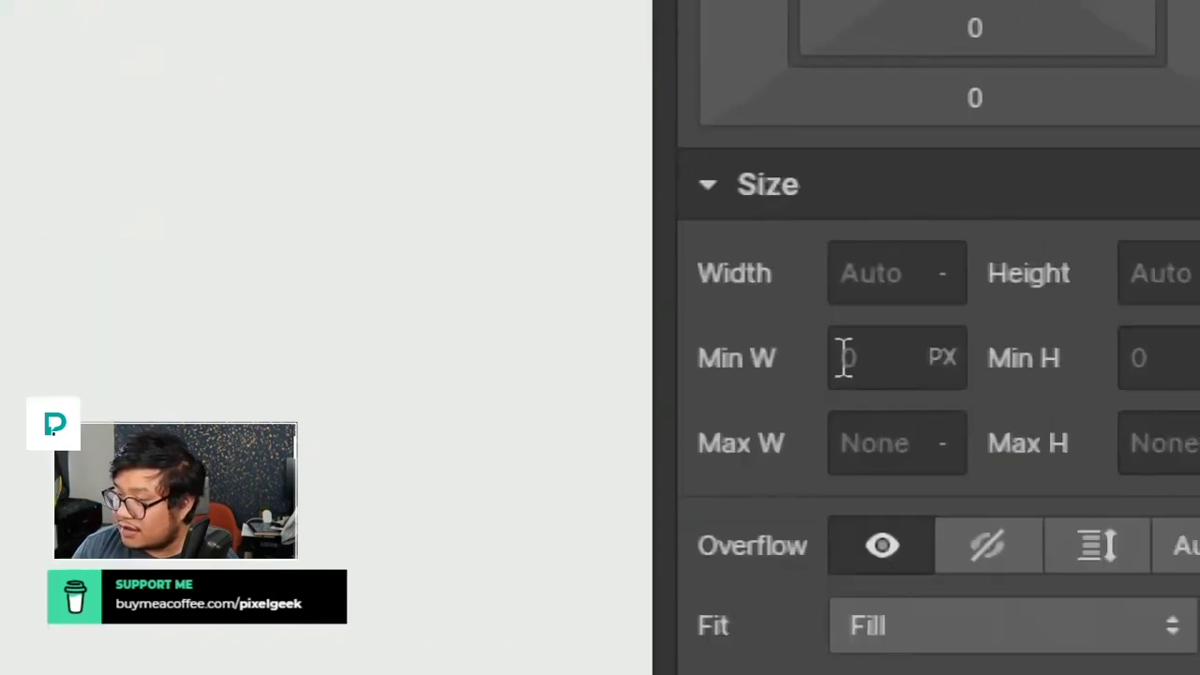
Step: Set slider content 1's minimum width to 100vw and height to 100vh
left_click(847, 358)
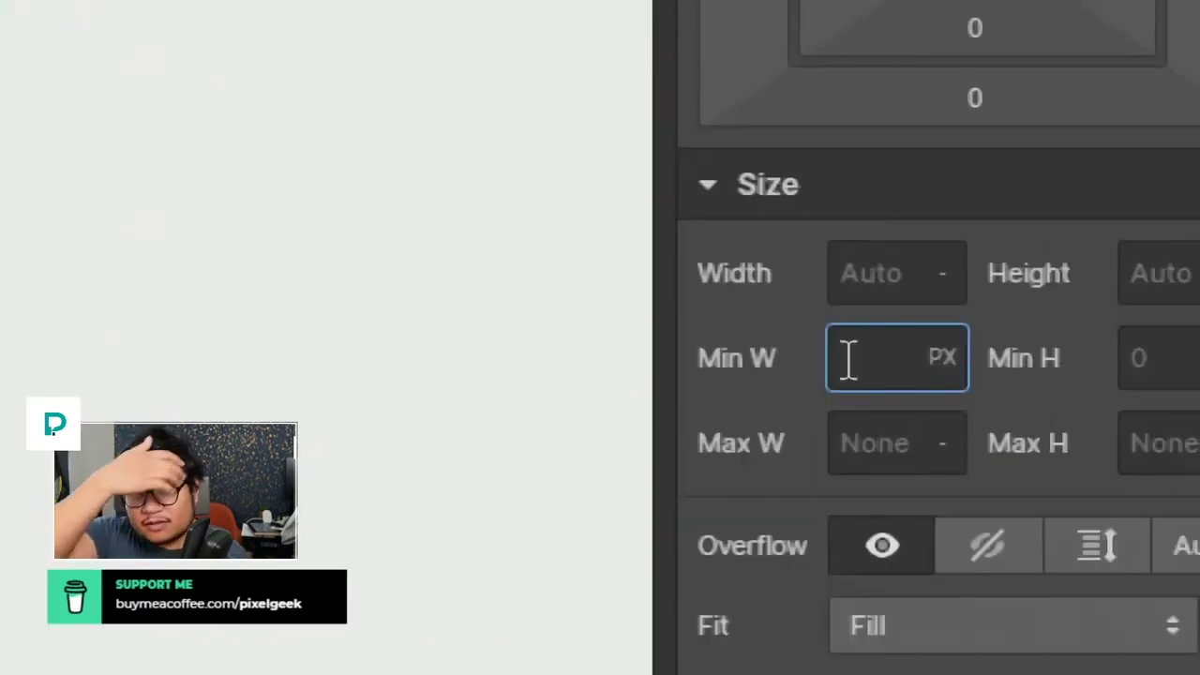
type("00v")
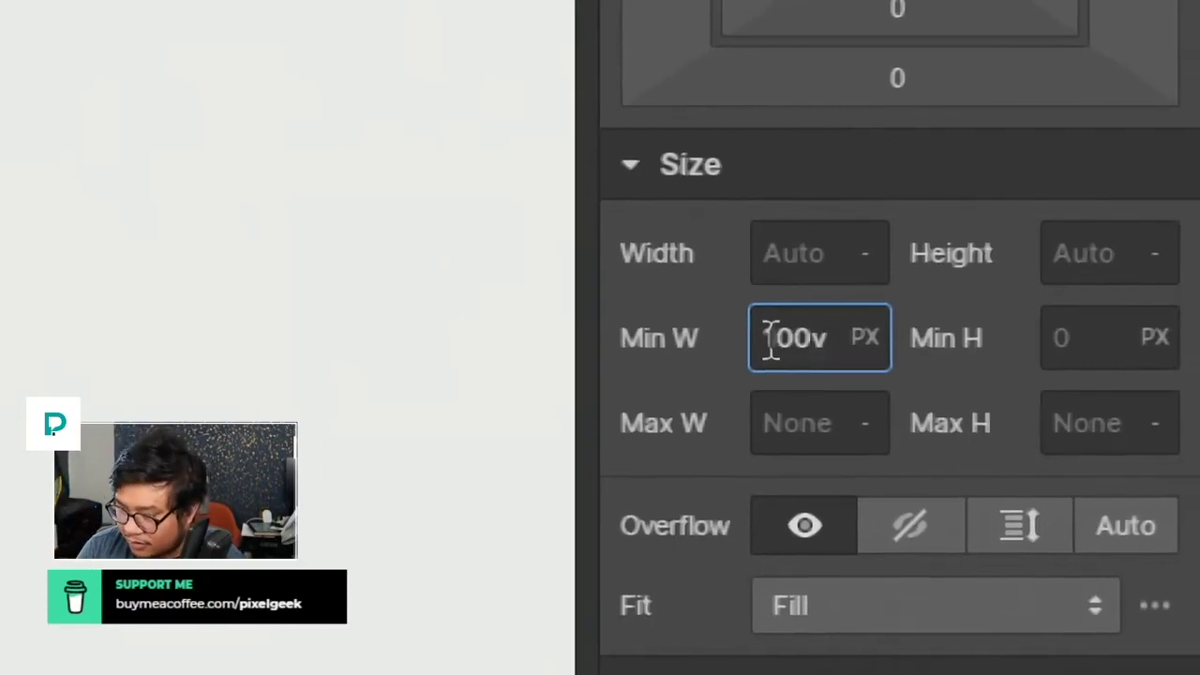
type("w")
key("Return")
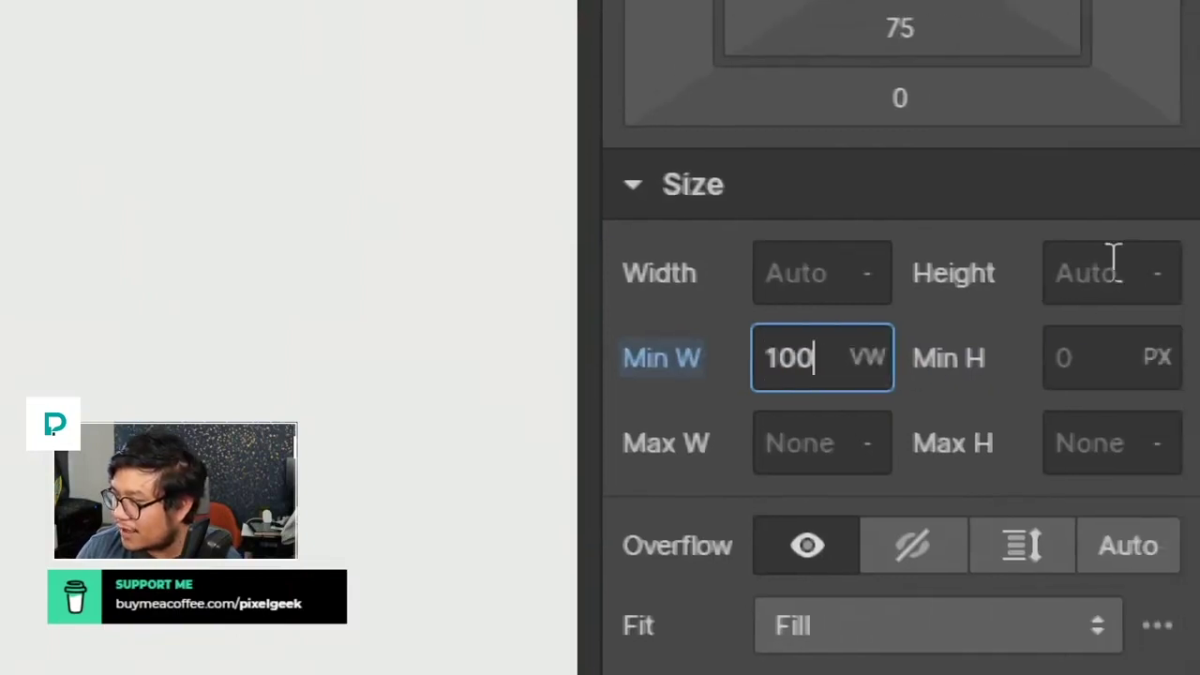
left_click(1110, 243)
type("100vh")
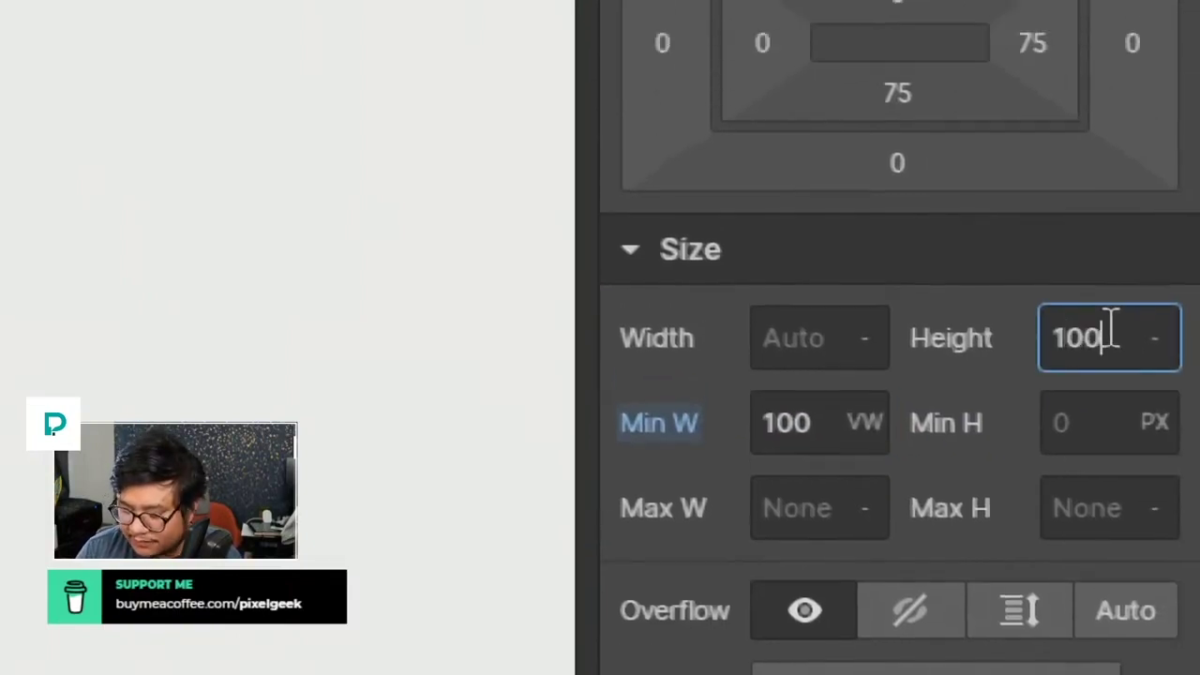
key("Return")
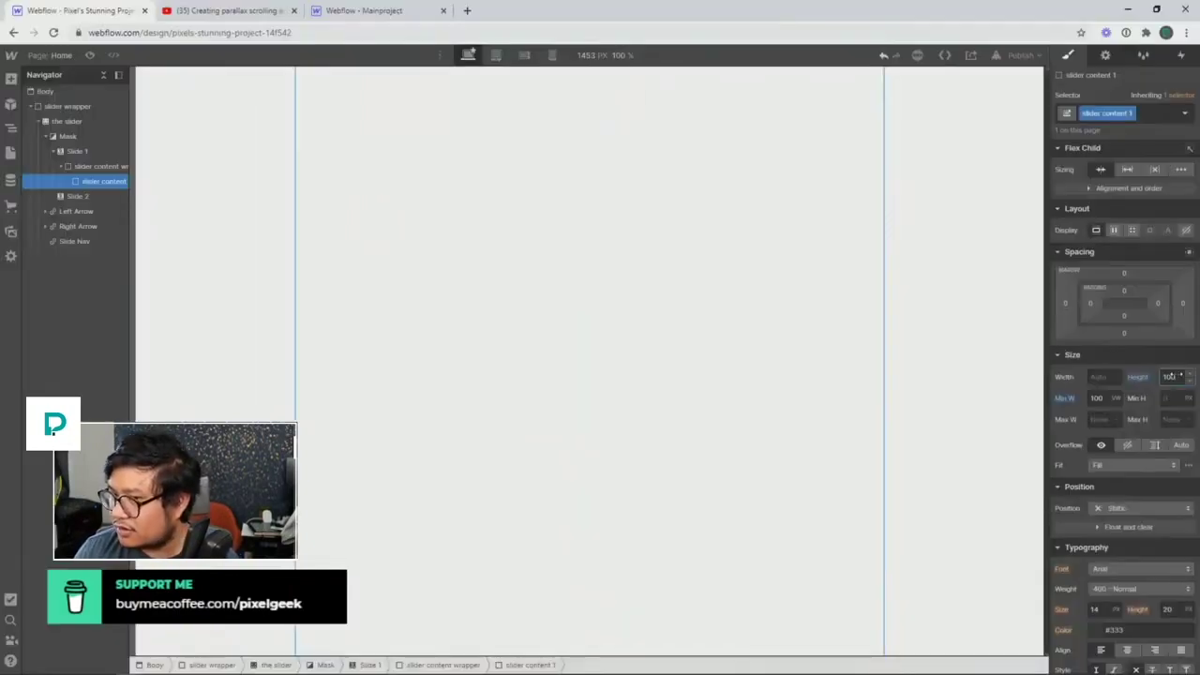
scroll(1146, 460, "down", 4)
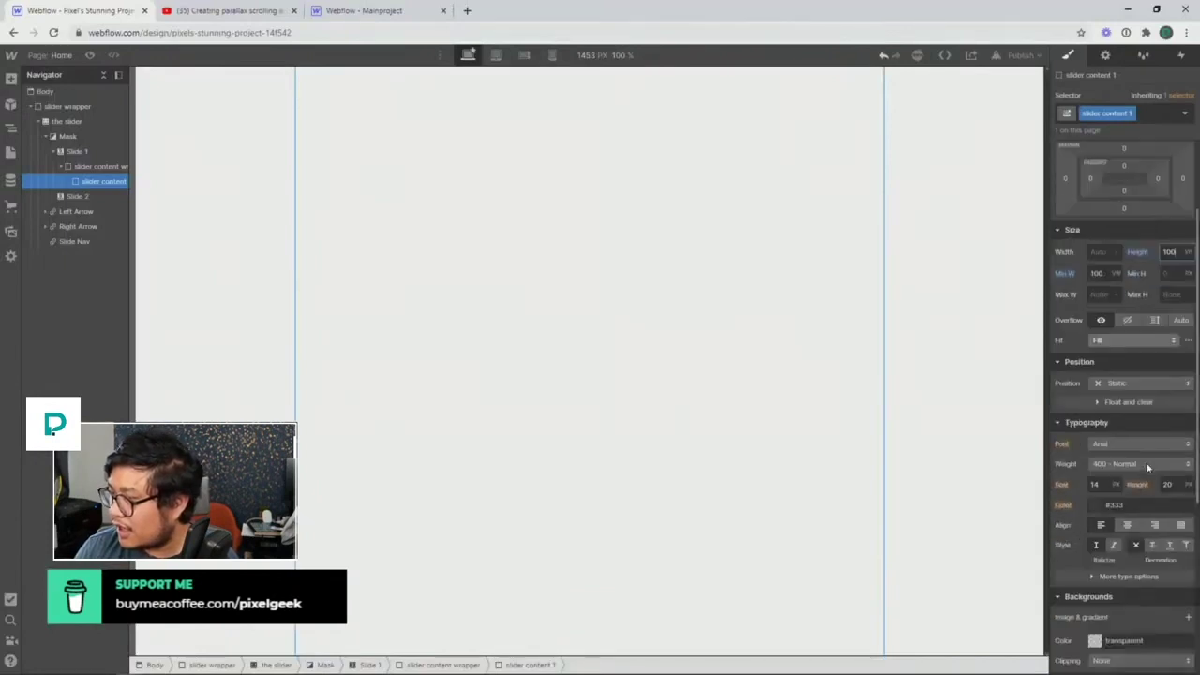
Step: Add a transform rotating slider content 1 by -90deg on the Z axis
scroll(1143, 501, "down", 1)
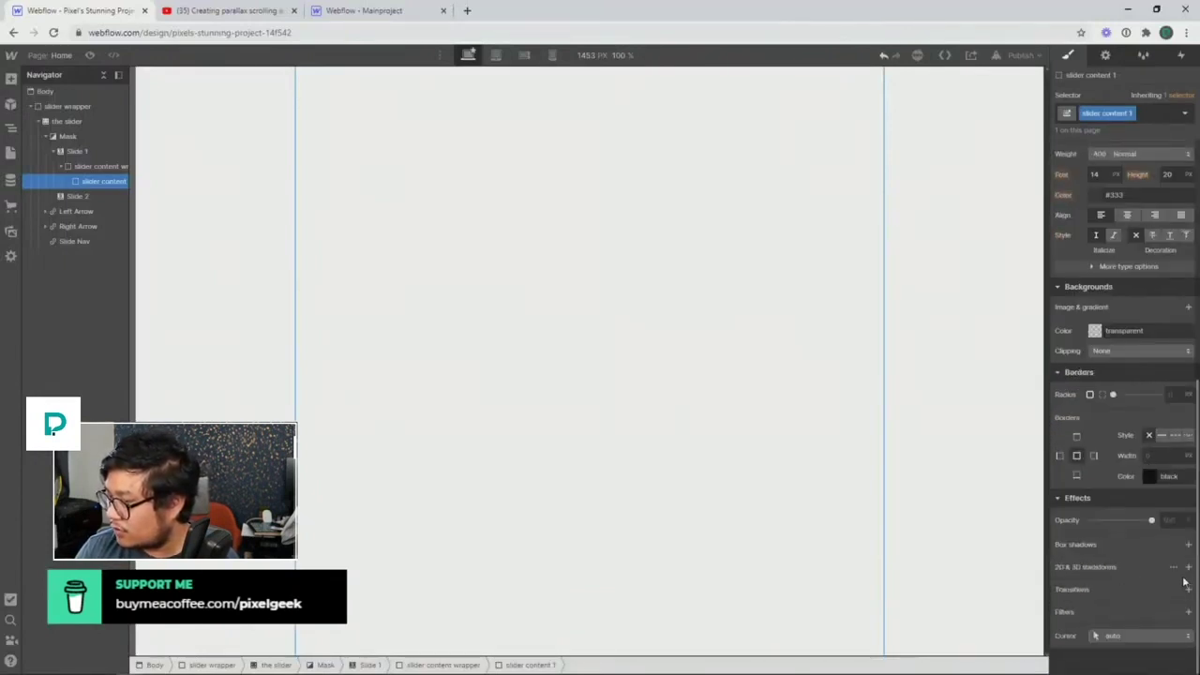
left_click(1188, 567)
left_click(1150, 491)
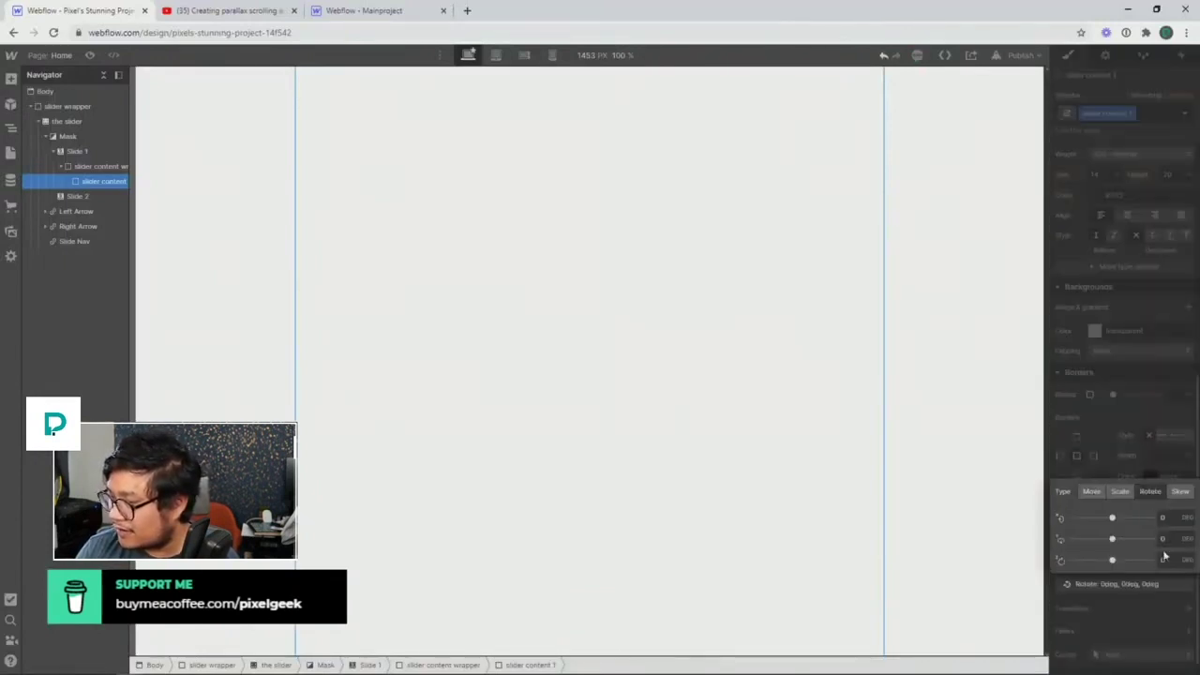
left_click(1163, 559)
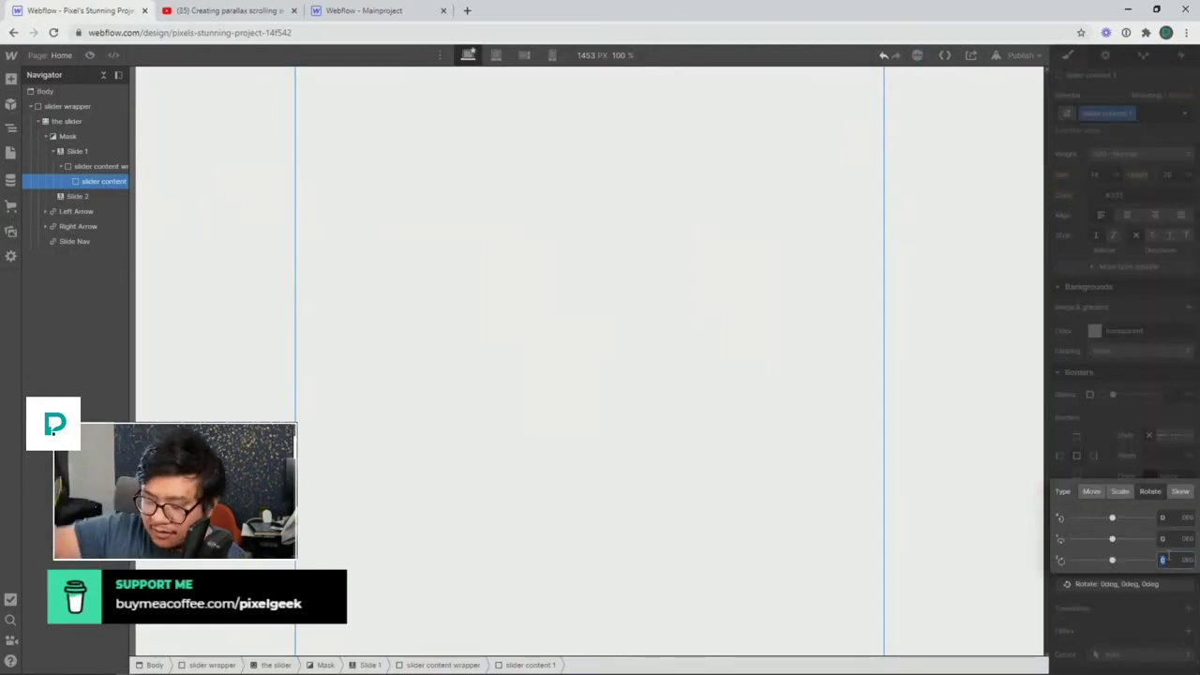
type("-90")
key("Return")
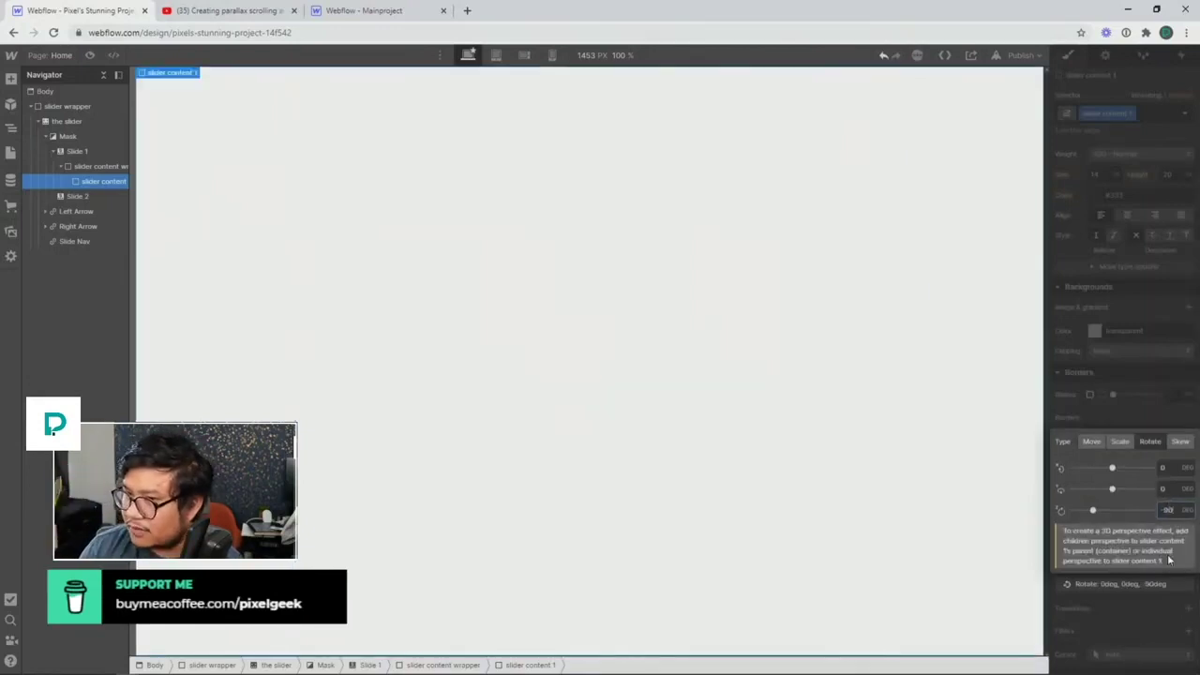
left_click(1139, 290)
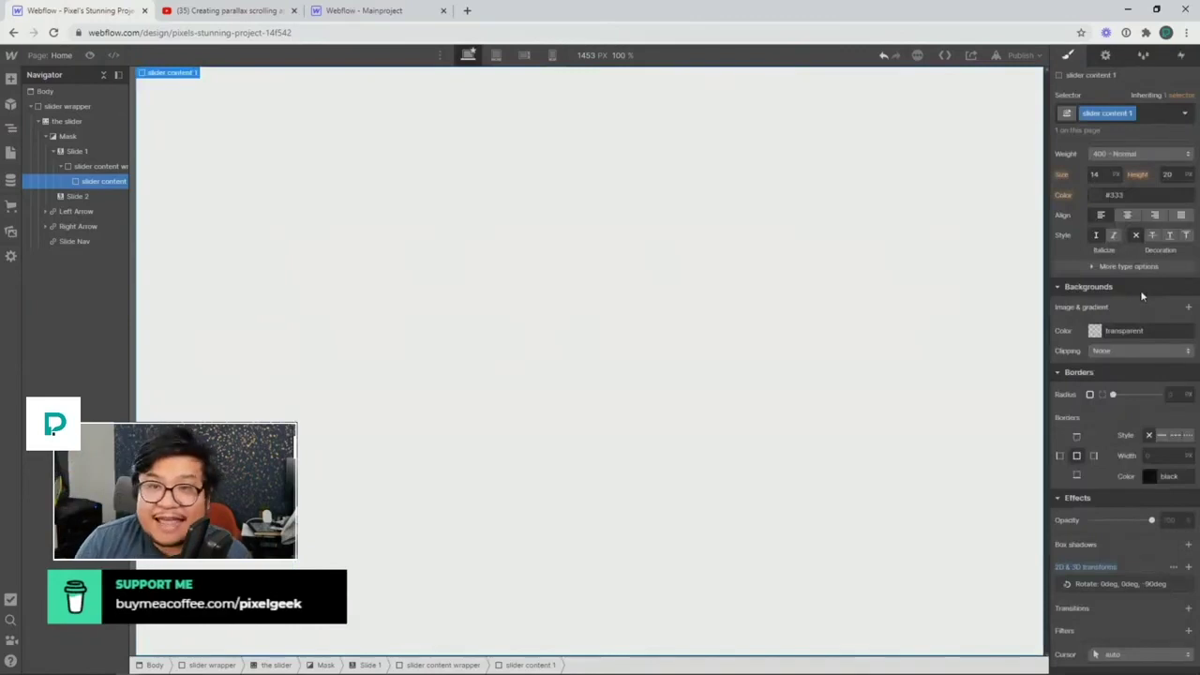
Step: Give slider content 1 the rocket-launch background image, set to cover, centred, non-repeating
left_click(1188, 307)
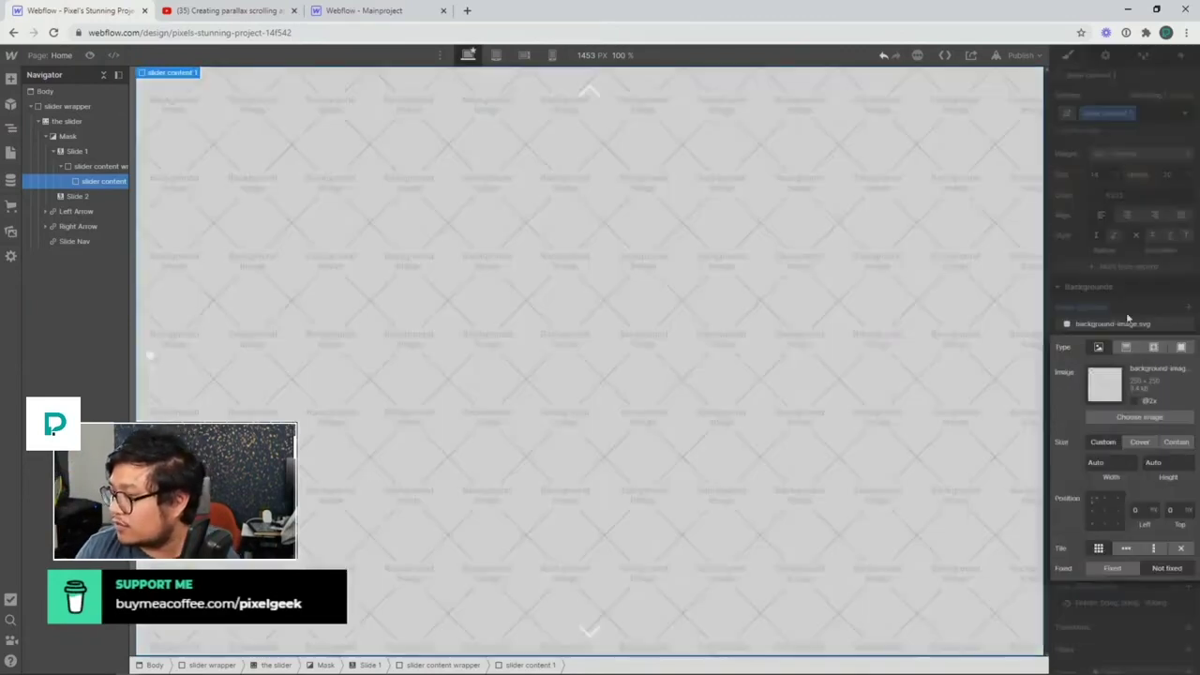
left_click(1140, 418)
left_click(105, 208)
left_click(149, 180)
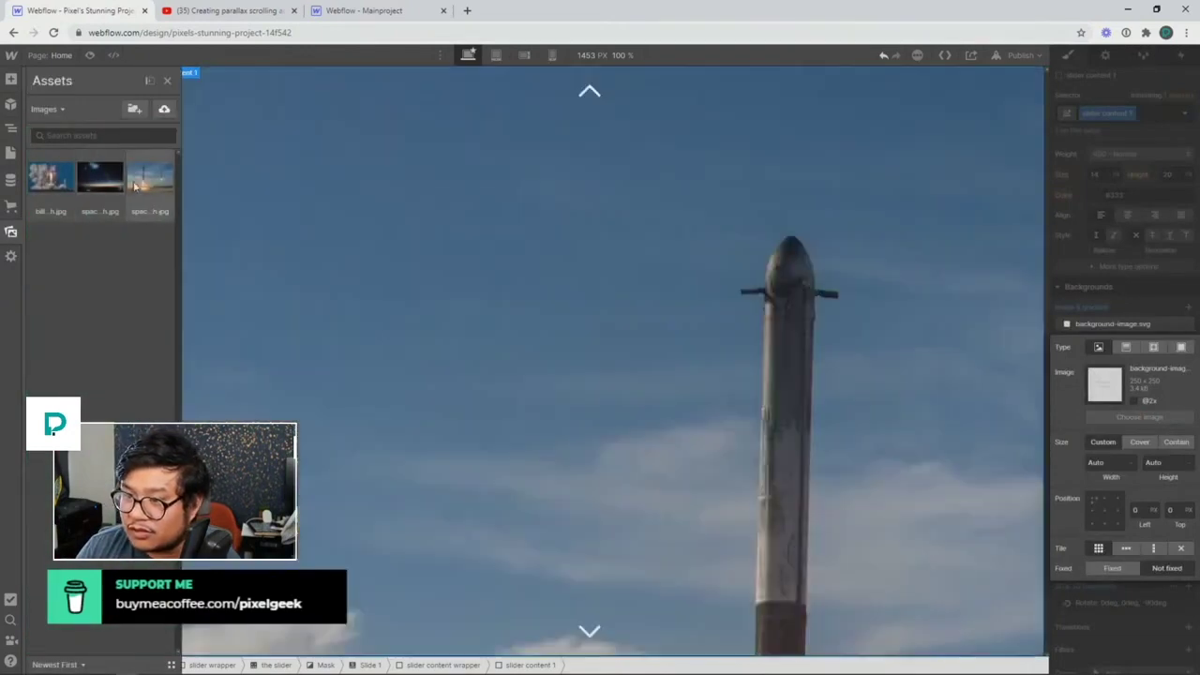
left_click(1138, 442)
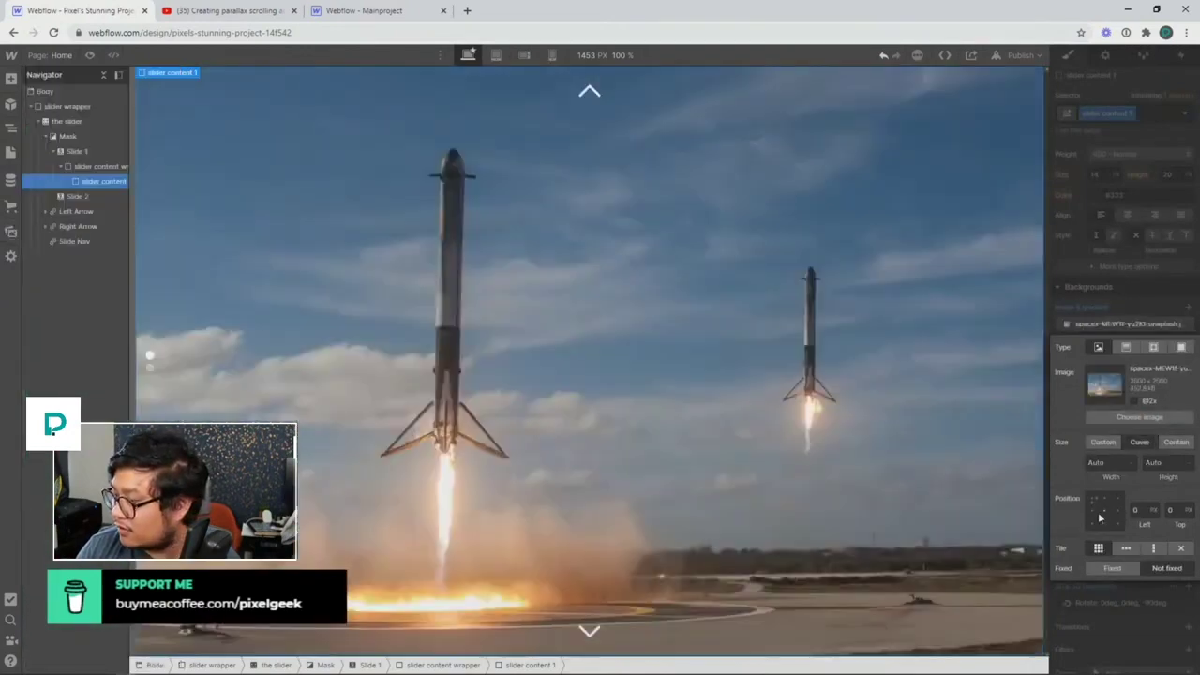
left_click(1102, 514)
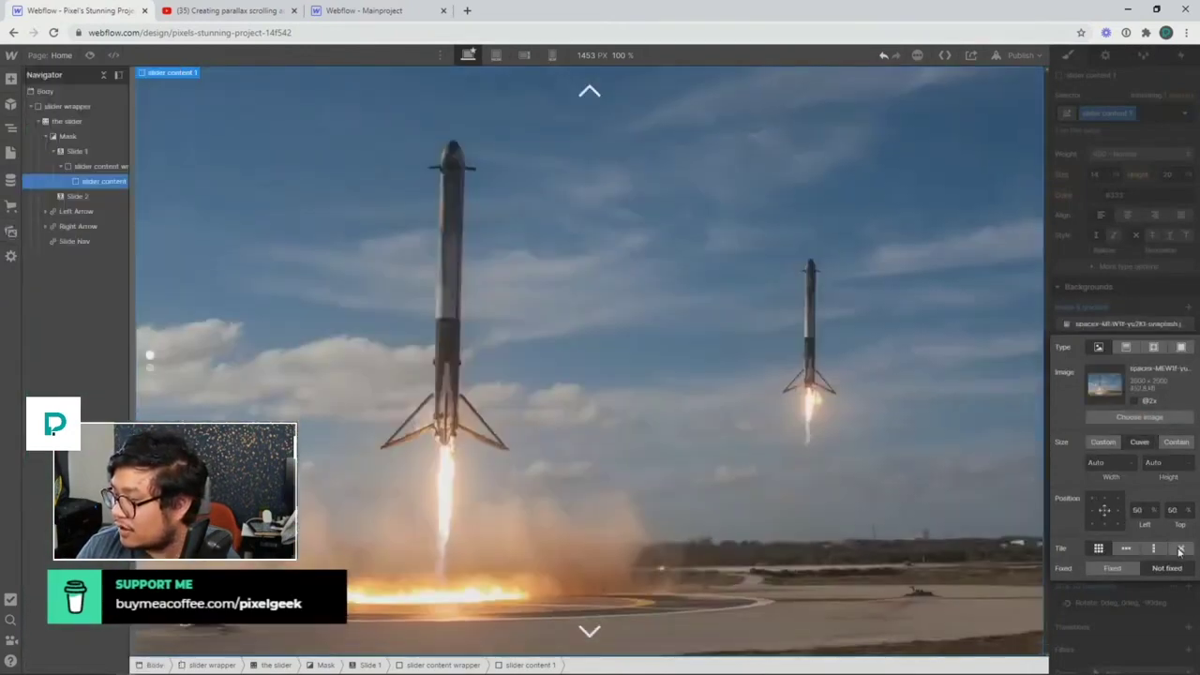
left_click(1180, 548)
left_click(1130, 271)
scroll(1126, 411, "up", 5)
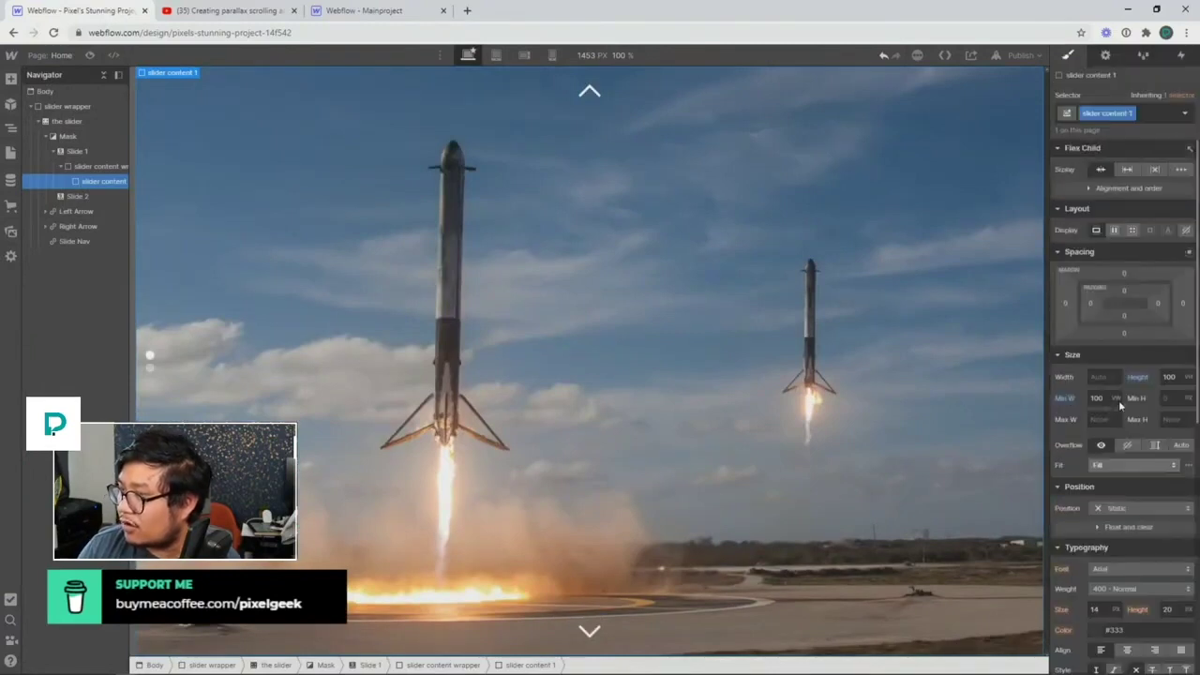
Step: Make slider content 1 flex, centred horizontally, and add a heading reading 'Slide 1'
left_click(1113, 230)
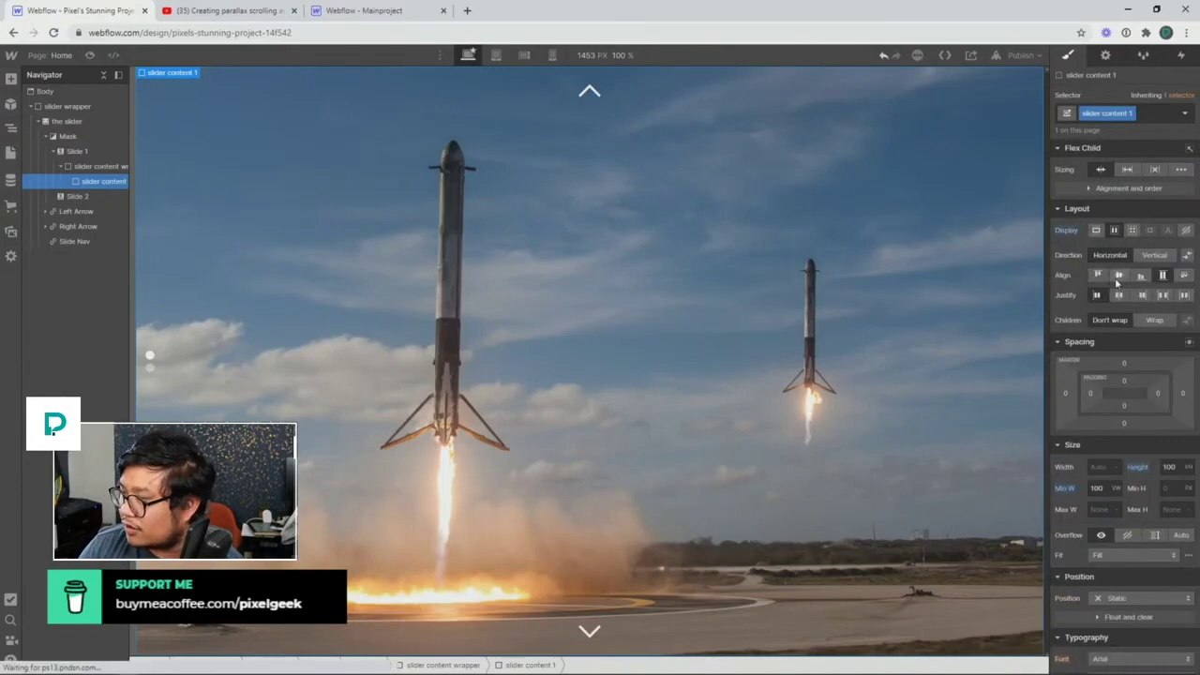
left_click(1117, 296)
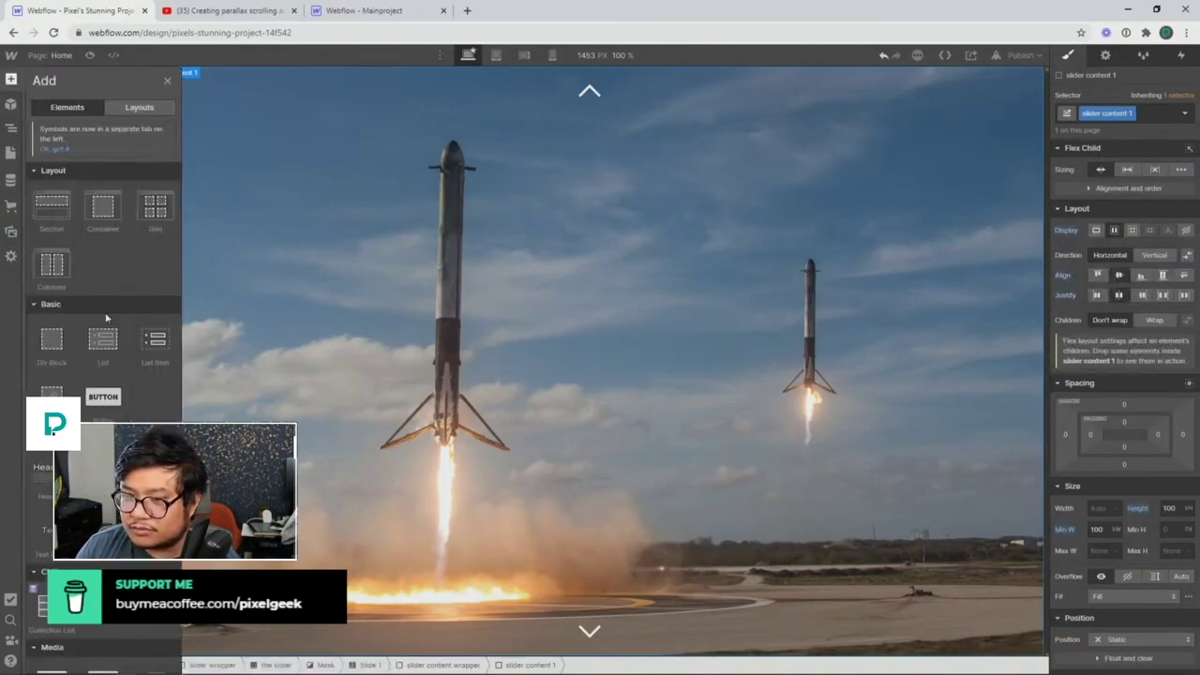
left_click_drag(45, 483, 593, 370)
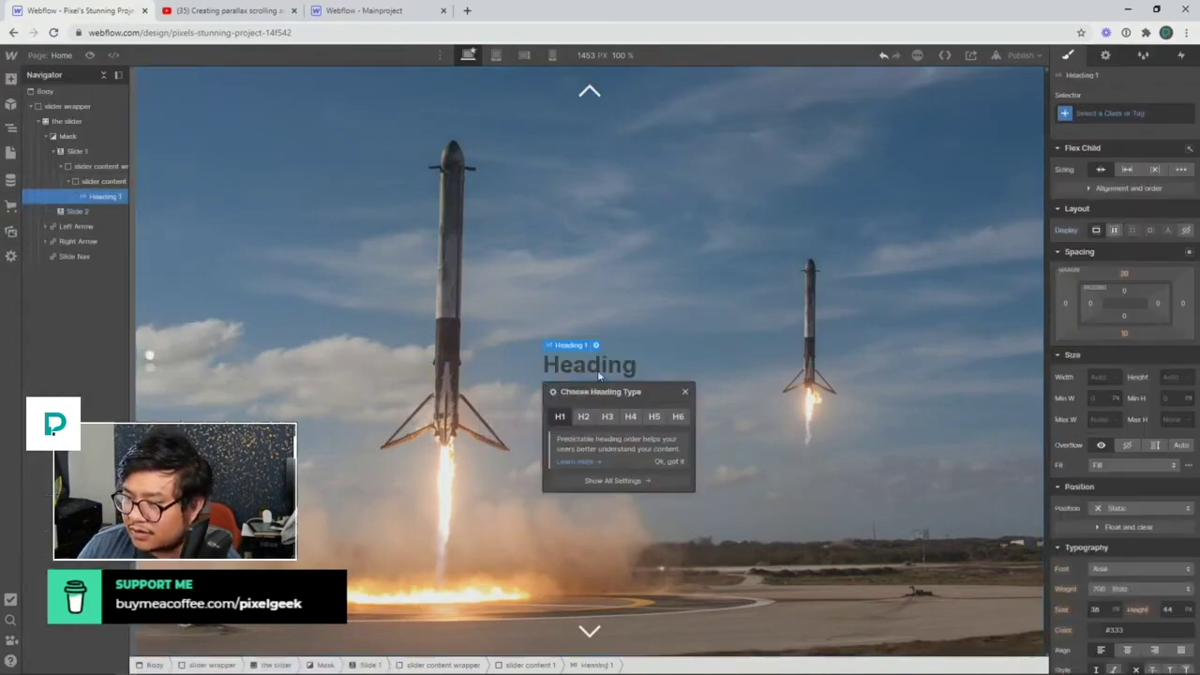
double_click(599, 375)
type("Slide 1")
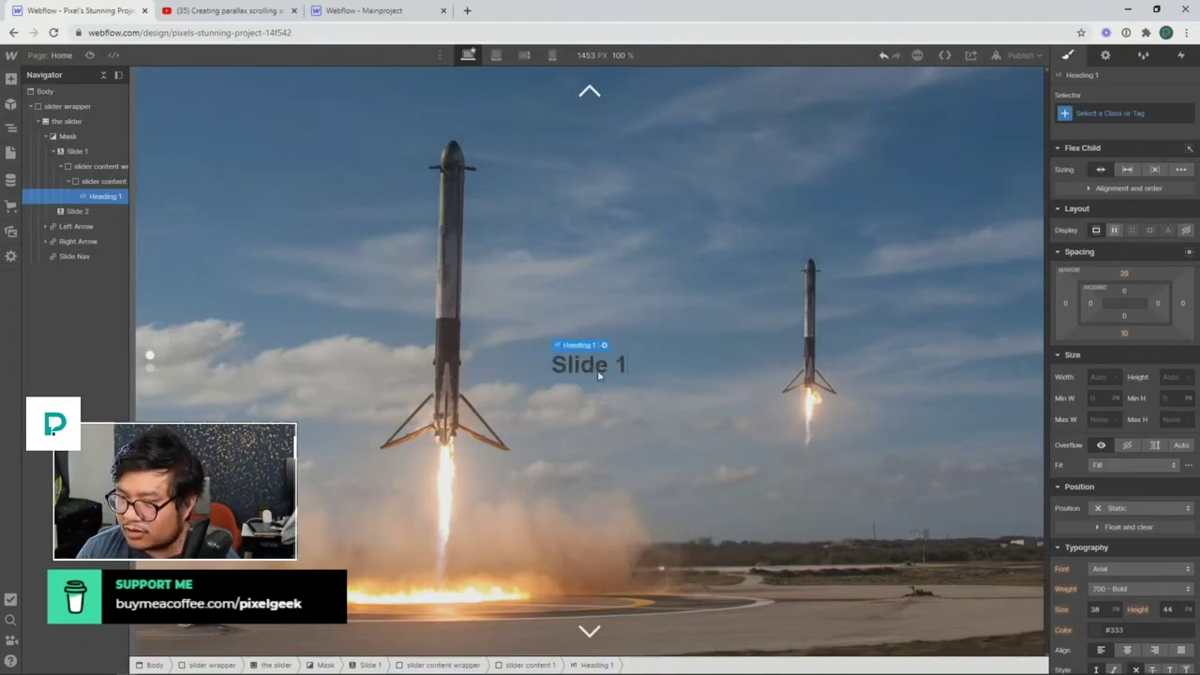
left_click(84, 167)
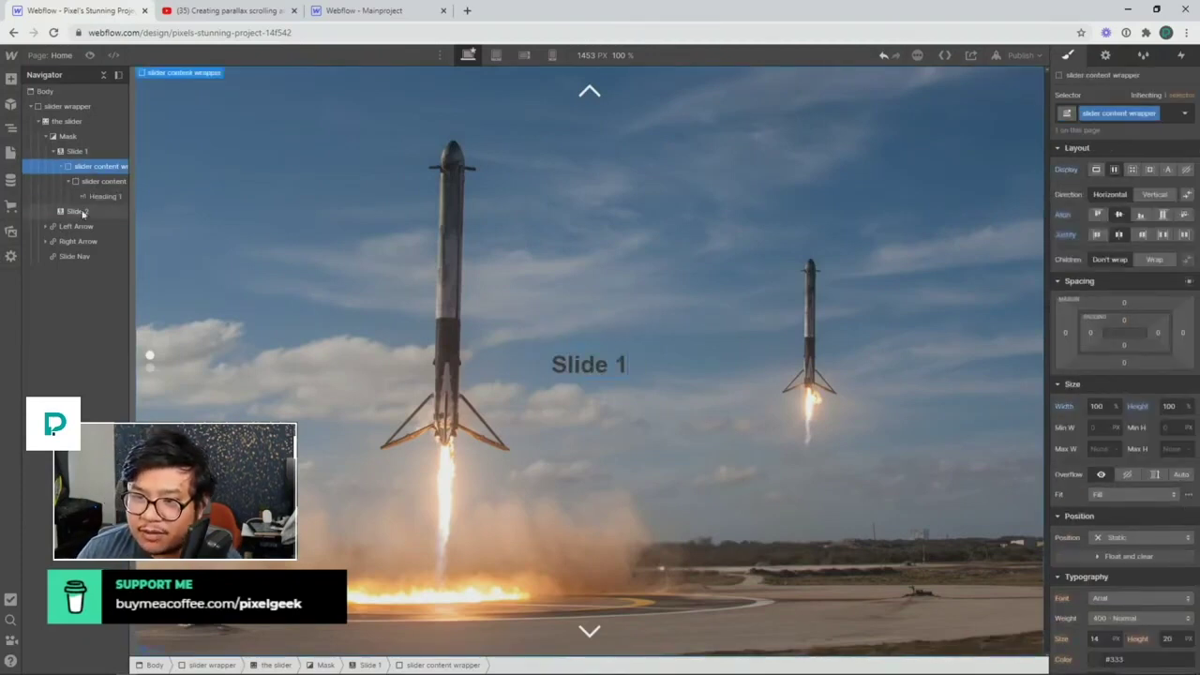
Step: Paste the content wrapper into Slide 2 and duplicate its class as 'slider content 2'
left_click(83, 213)
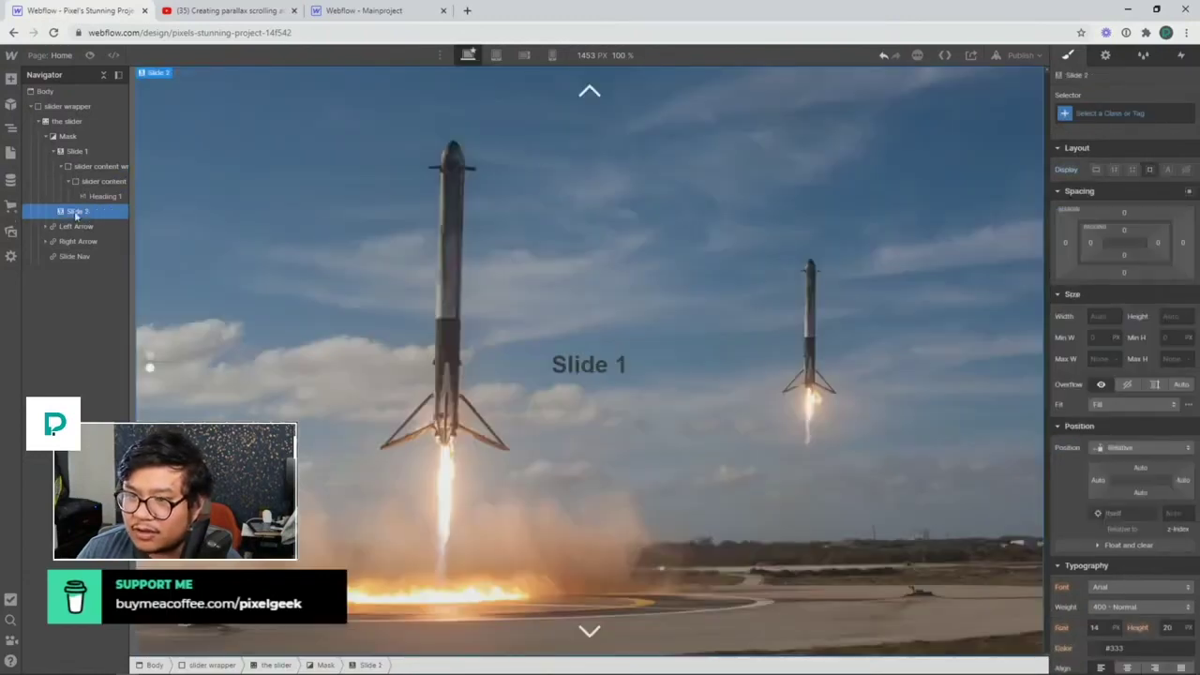
key("ctrl+v")
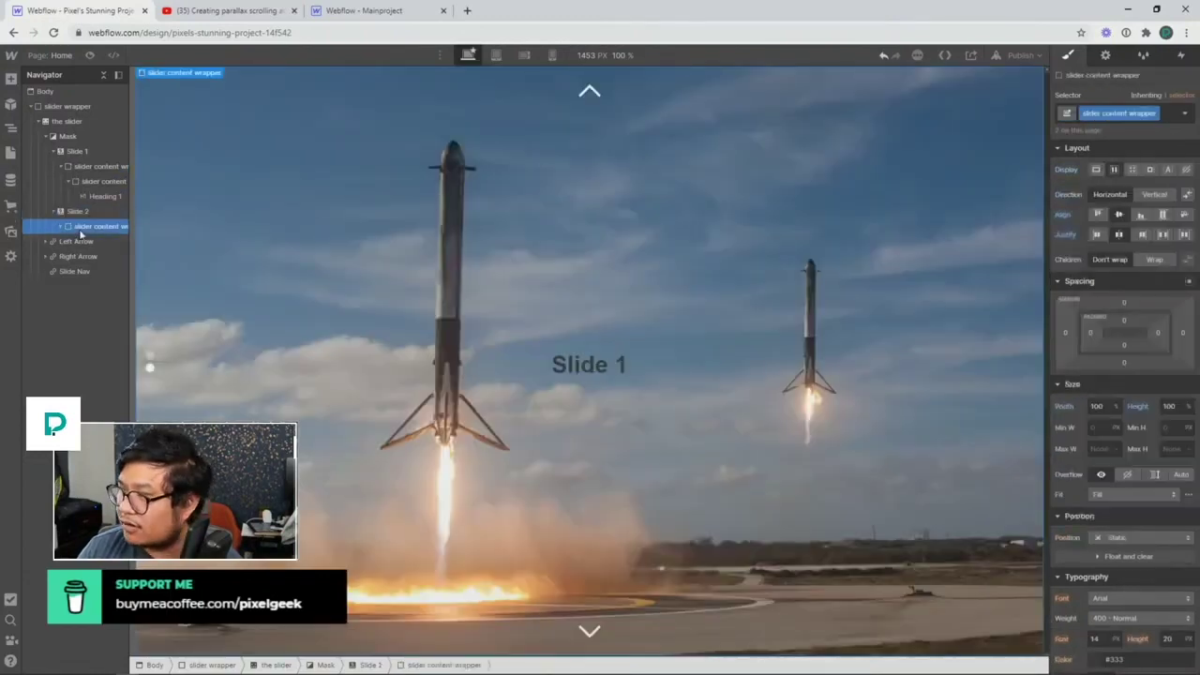
left_click(63, 227)
left_click(67, 242)
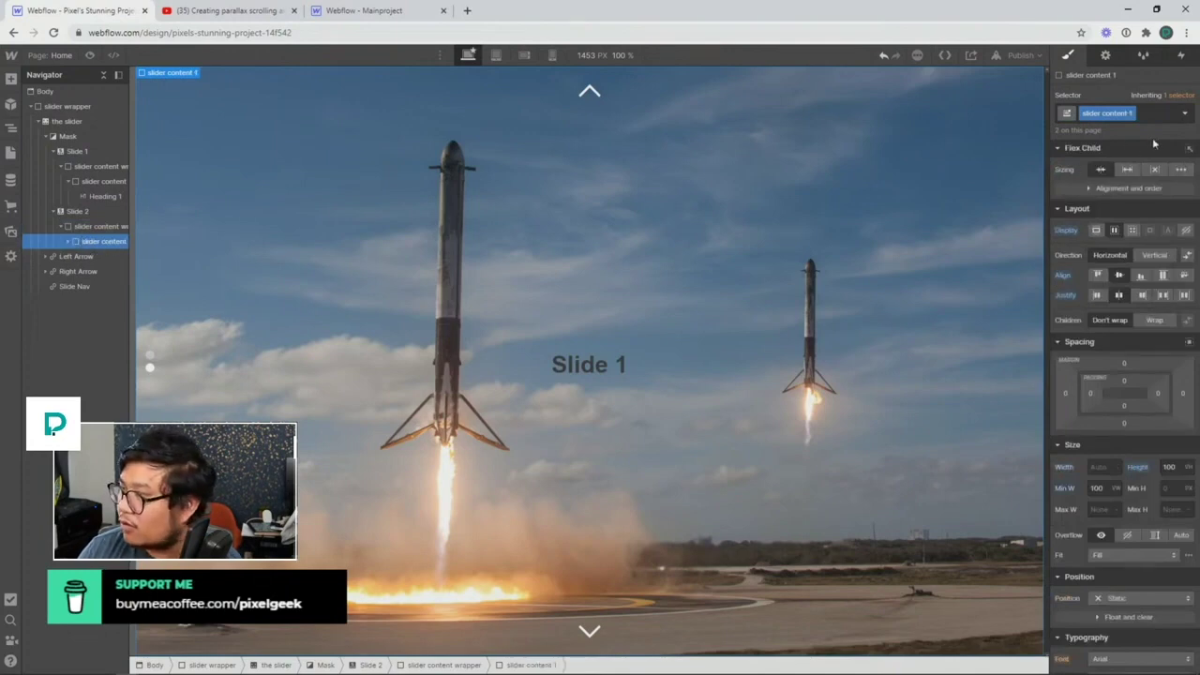
left_click(1129, 112)
left_click(1123, 154)
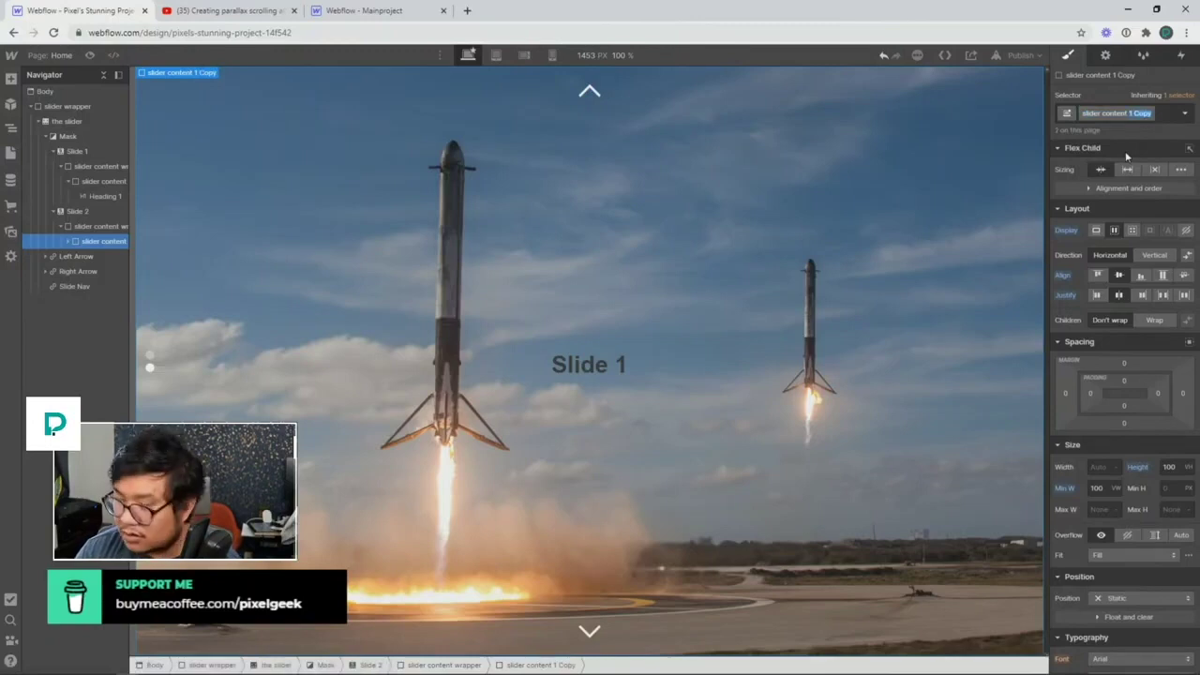
type("2")
key("Return")
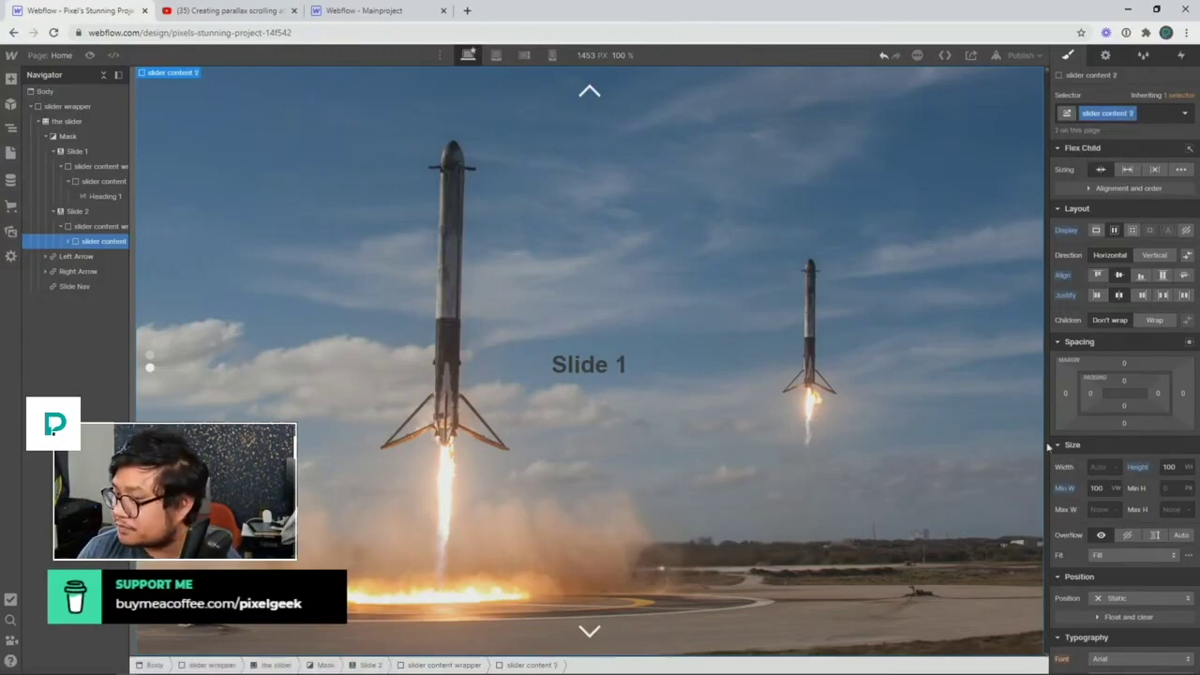
Step: Change the pasted heading text to 'Slide 2'
double_click(606, 365)
key("shift+Left")
type("2")
key("Escape")
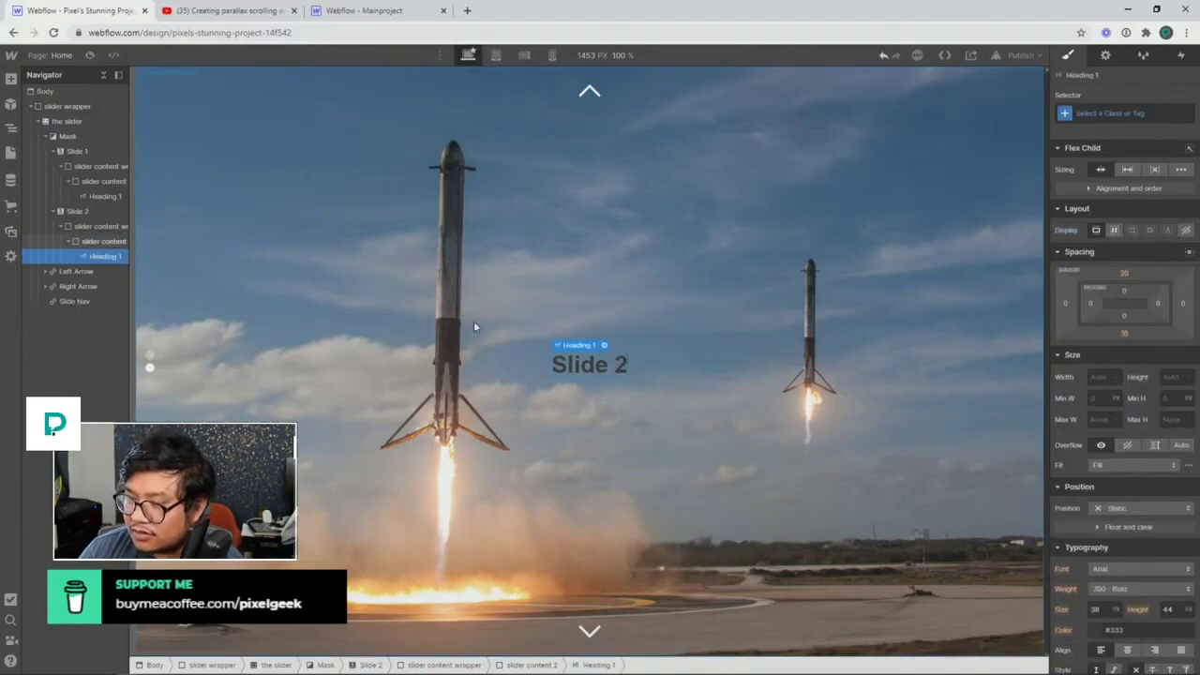
Step: Swap slider content 2's background to the night-launch image
left_click(77, 241)
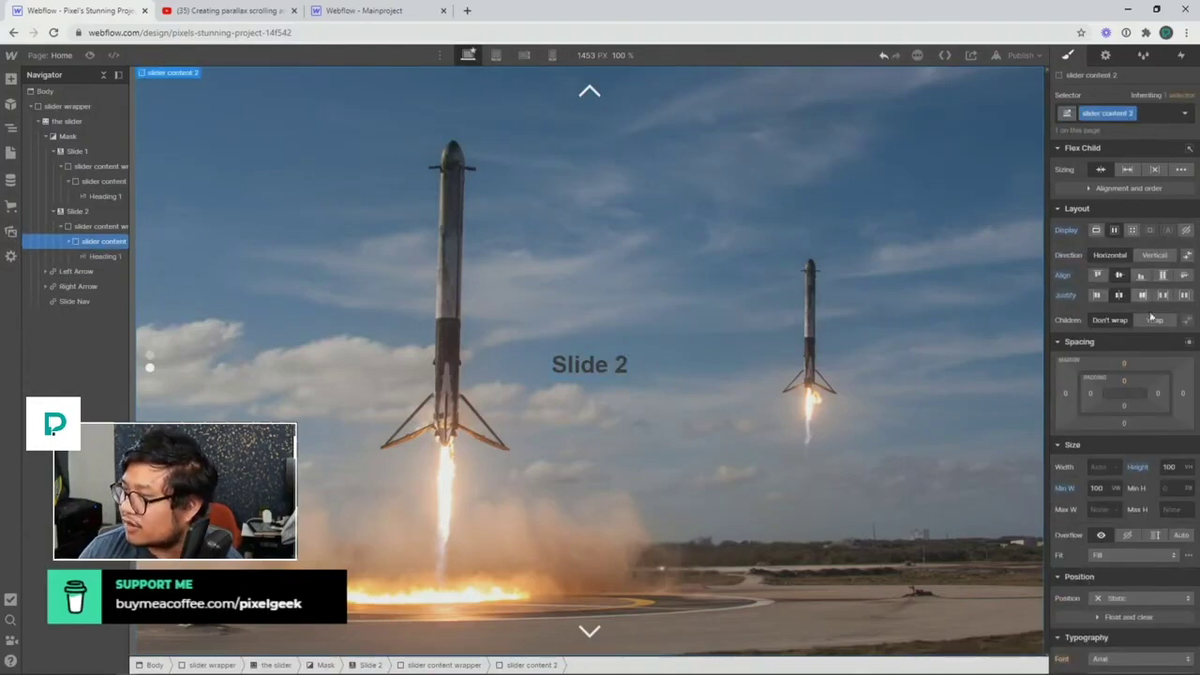
scroll(1129, 556, "down", 3)
left_click(1125, 599)
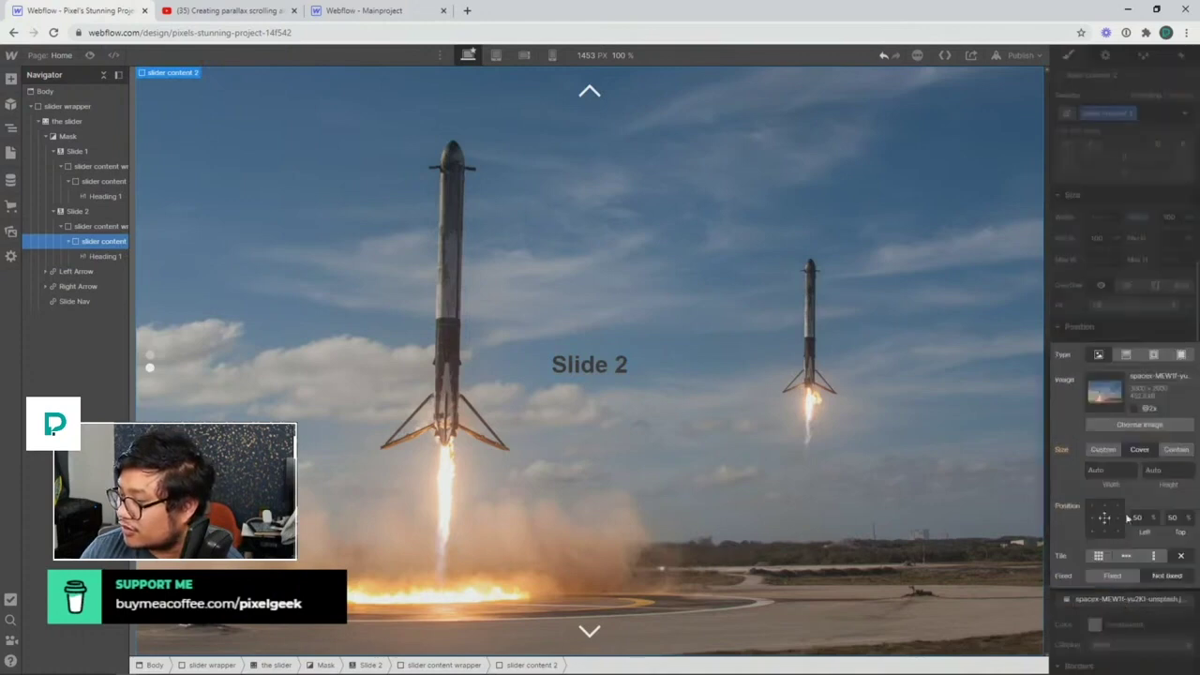
left_click(1139, 423)
left_click(100, 177)
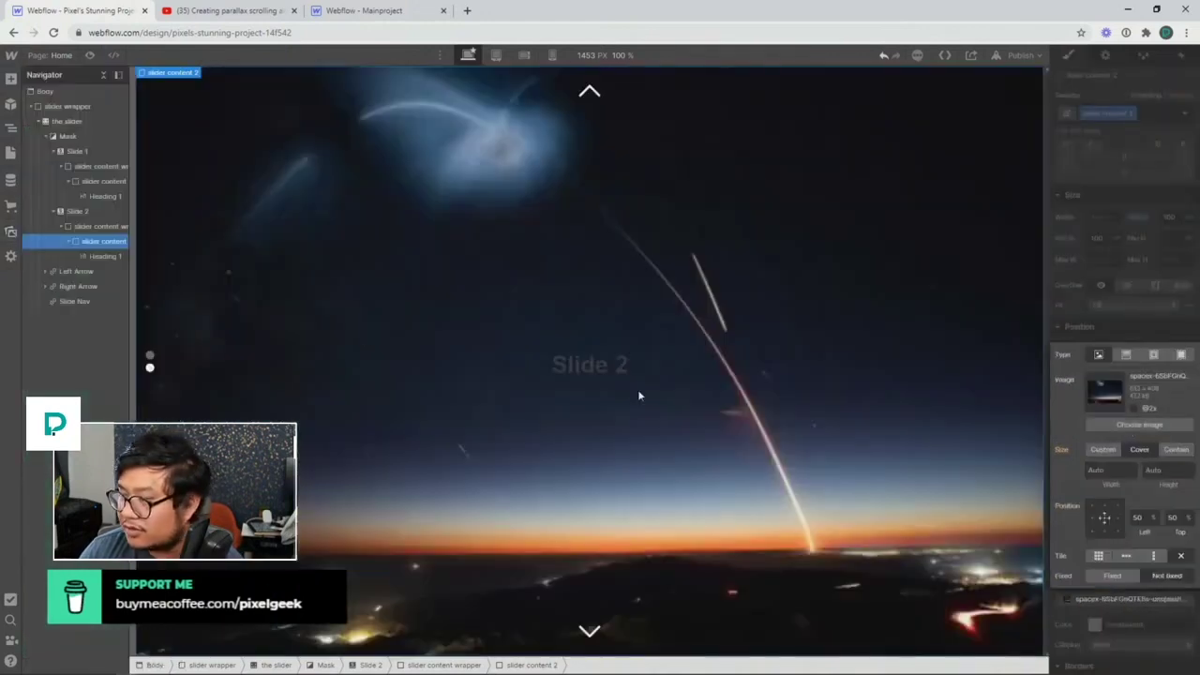
left_click(1131, 292)
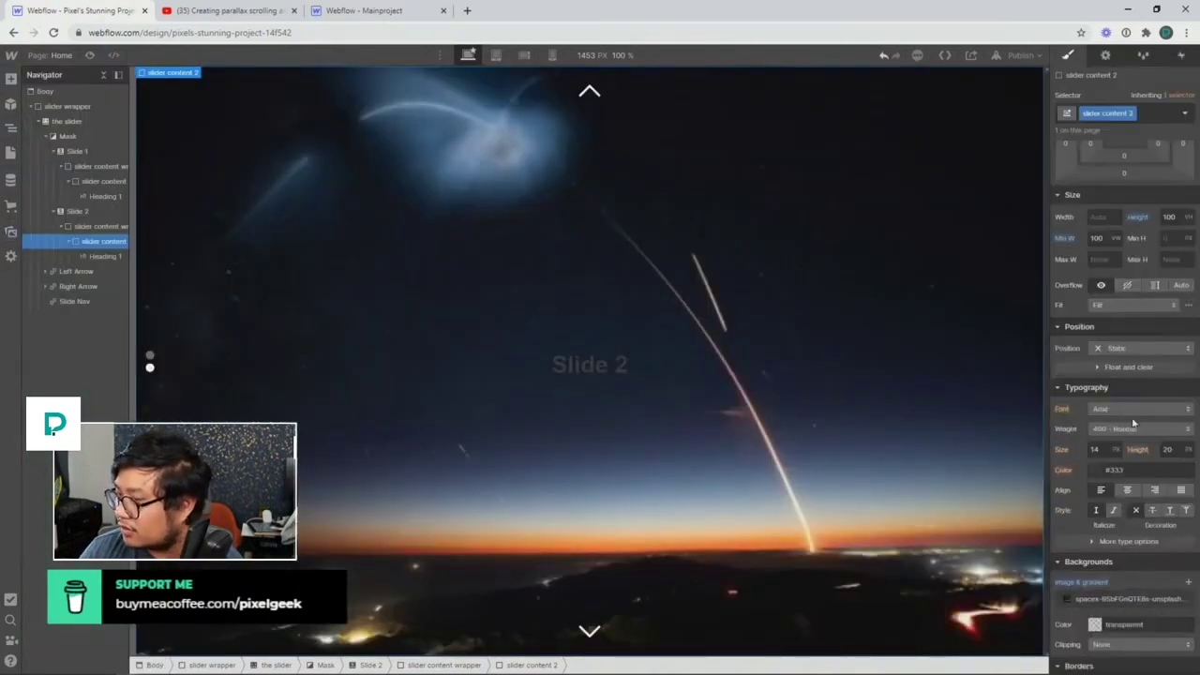
Step: Make the Slide 2 heading white and preview the slider
left_click(1097, 469)
left_click_drag(1091, 303, 948, 251)
left_click(948, 251)
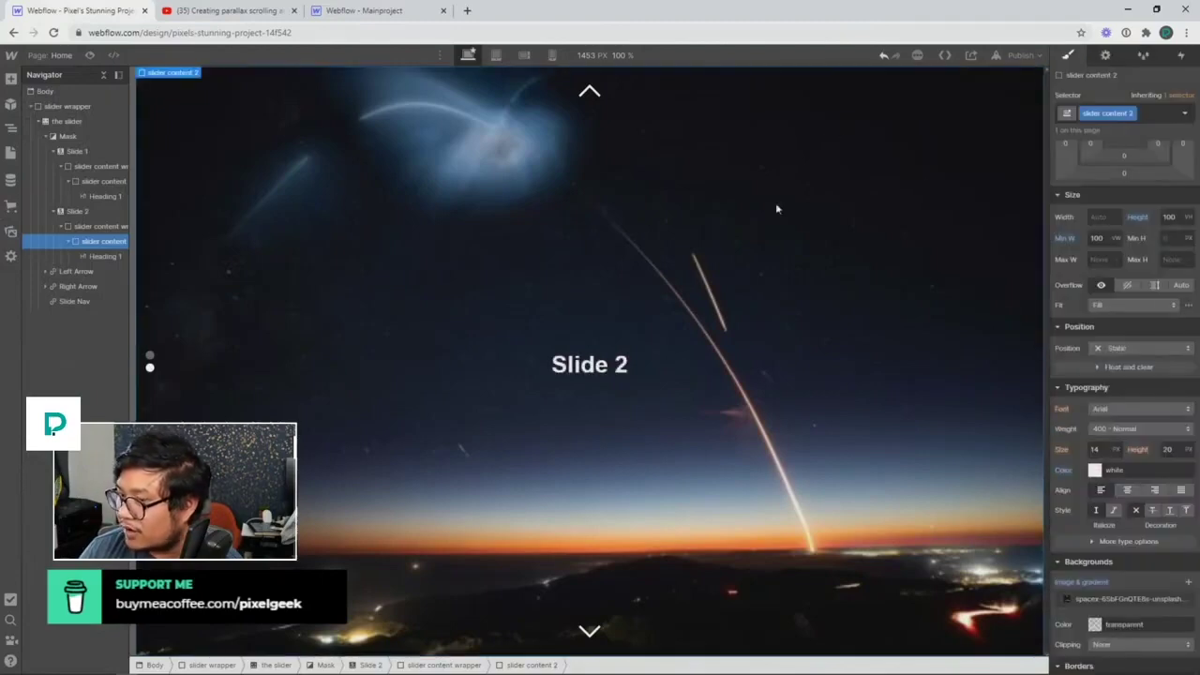
left_click(90, 54)
left_click(599, 92)
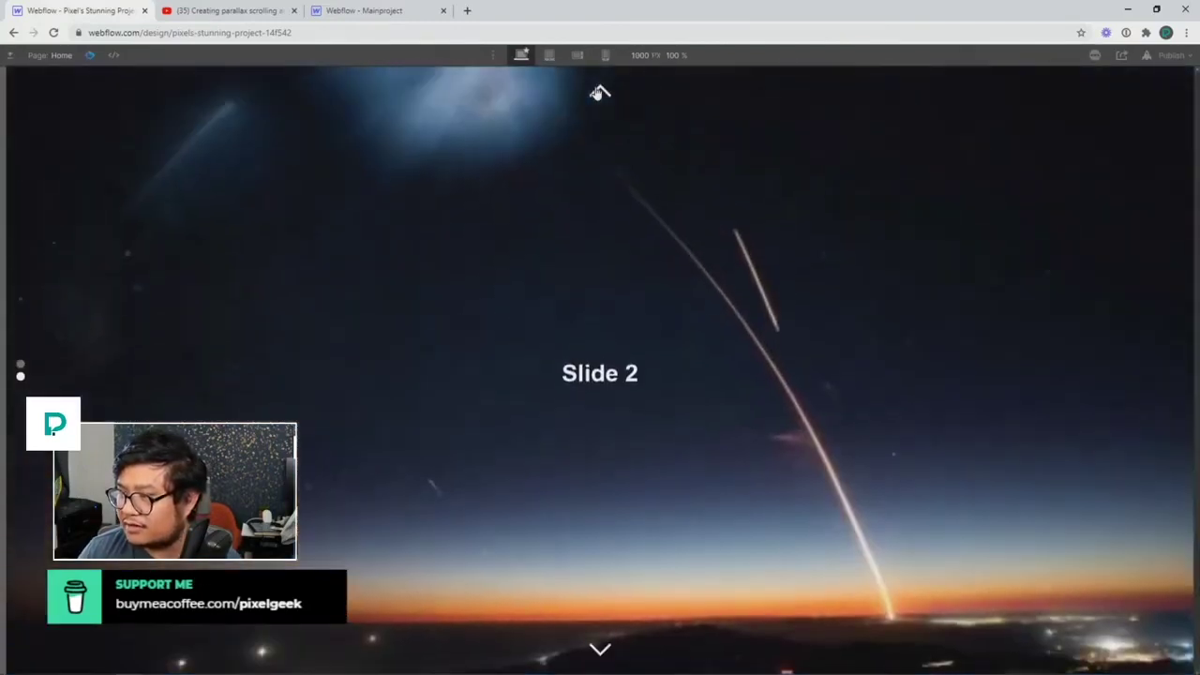
left_click(602, 651)
left_click(603, 651)
left_click(604, 656)
left_click(605, 656)
left_click(605, 656)
left_click(605, 656)
left_click(605, 656)
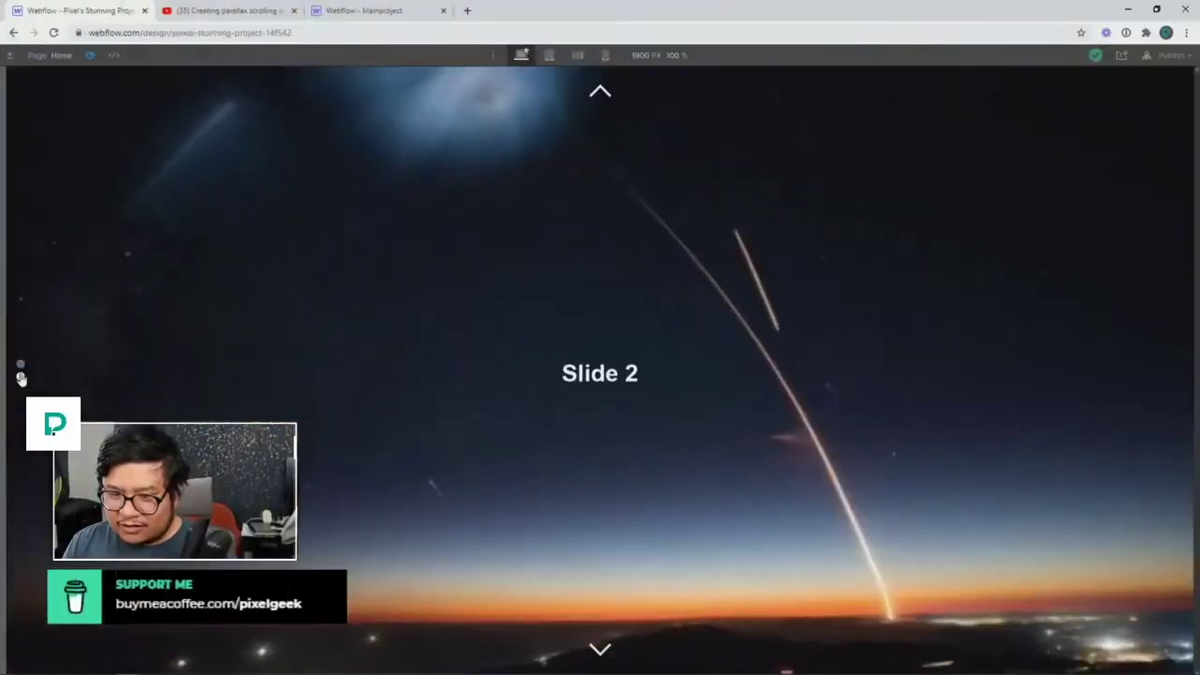
Step: Use the nav dots to jump to Slide 2 and back to Slide 1, then exit preview
left_click(21, 365)
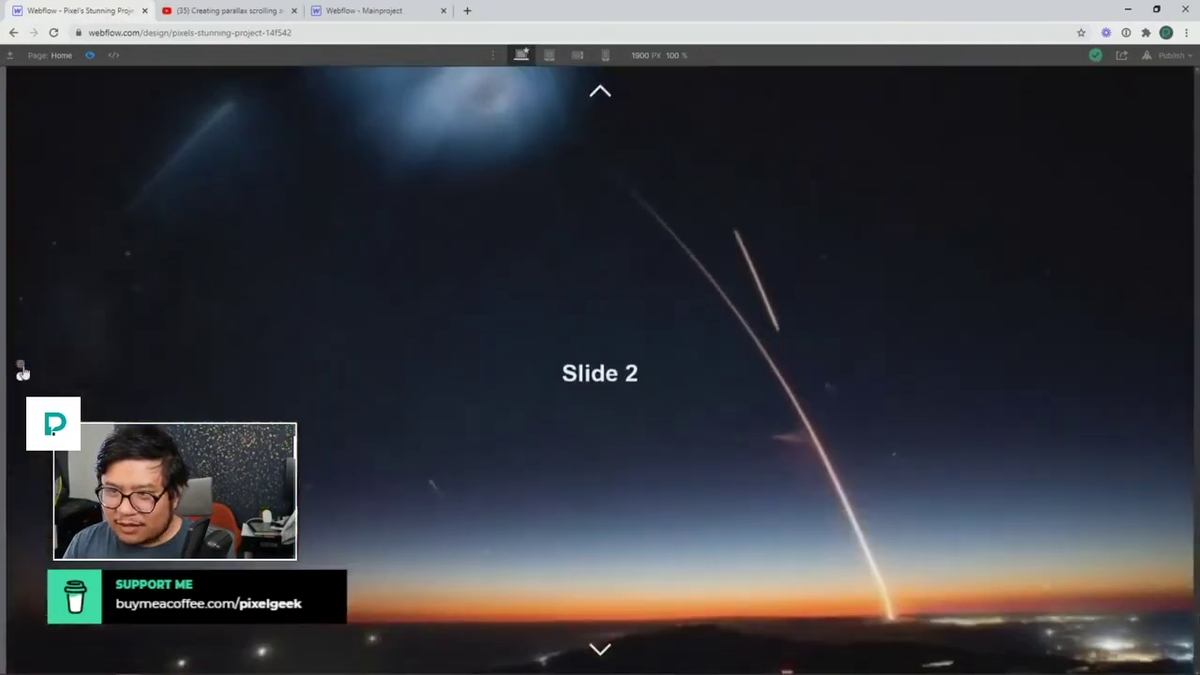
left_click(20, 365)
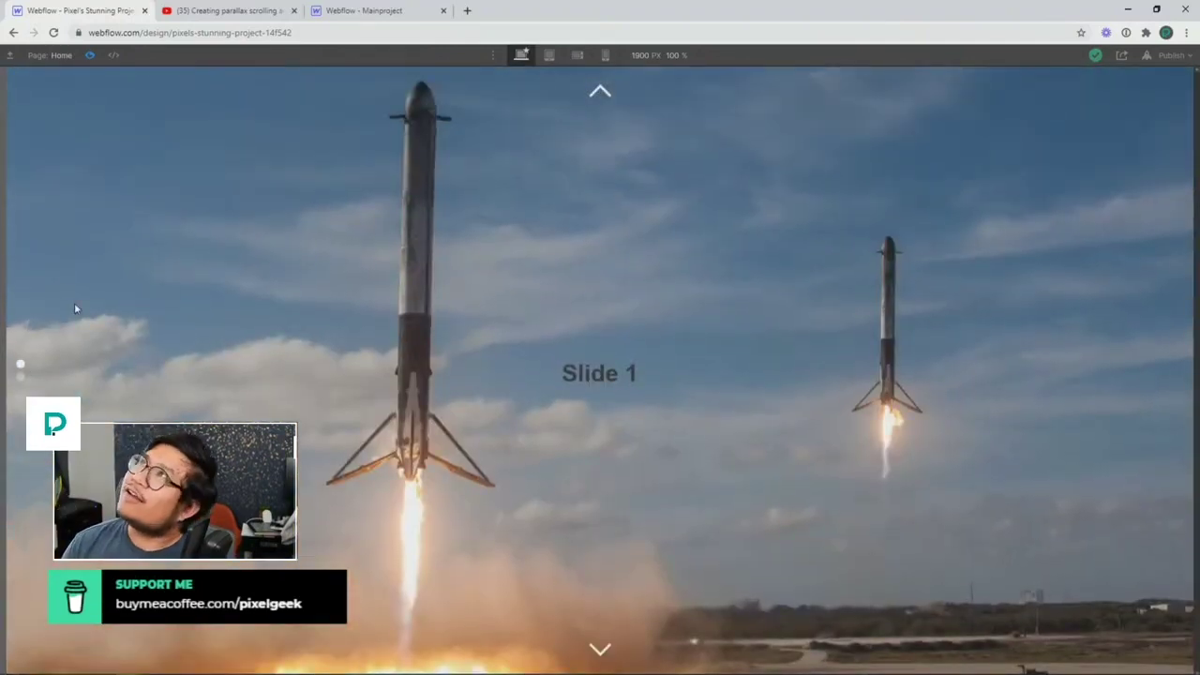
left_click(91, 57)
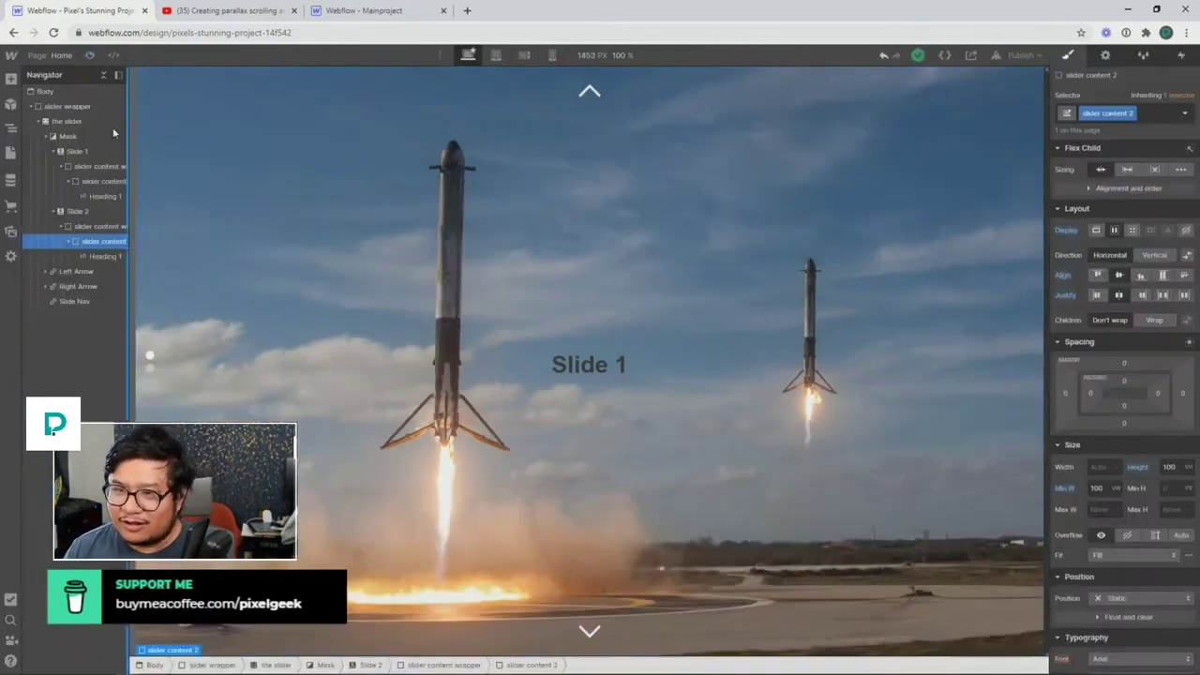
Step: Add four copies of Slide 2 and preview the six slides via the nav dots
left_click(75, 211)
key("ctrl+v")
key("ctrl+v")
key("ctrl+v")
key("ctrl+v")
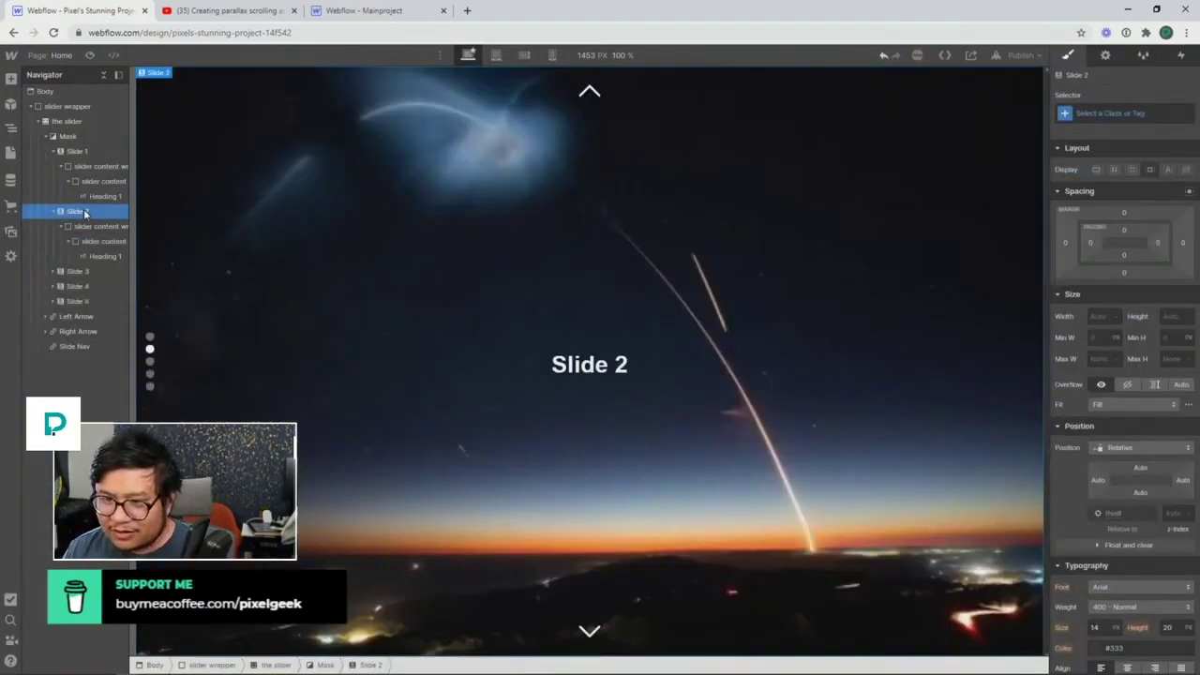
left_click(90, 56)
left_click(21, 389)
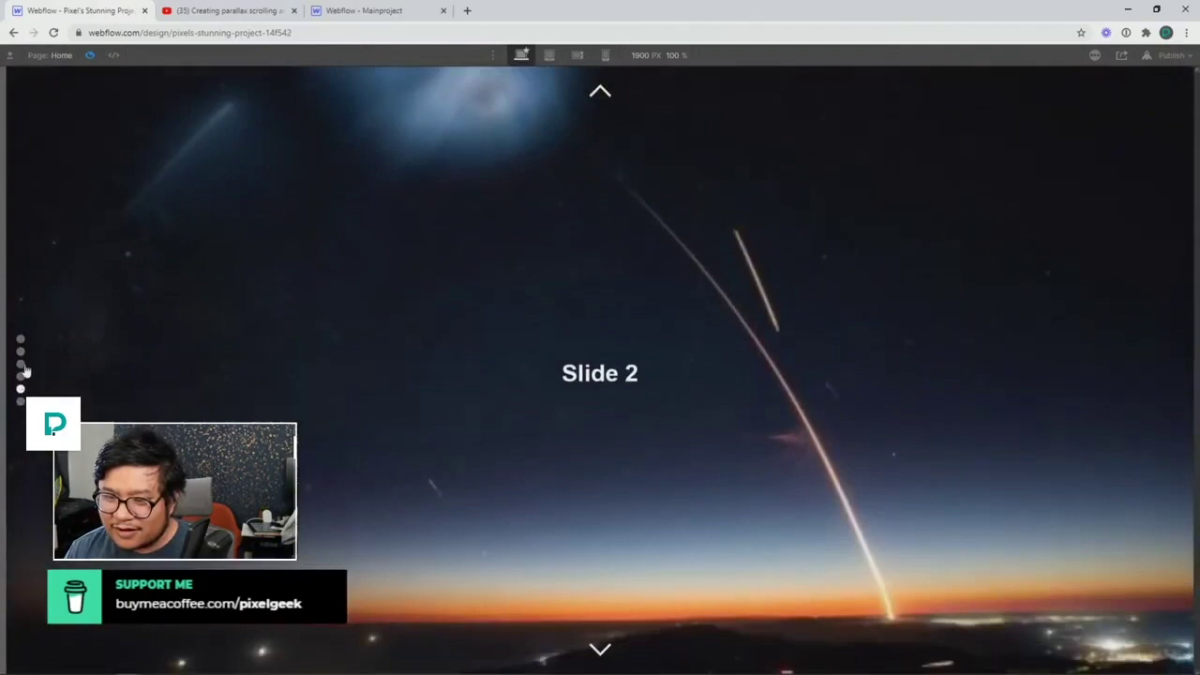
left_click(20, 340)
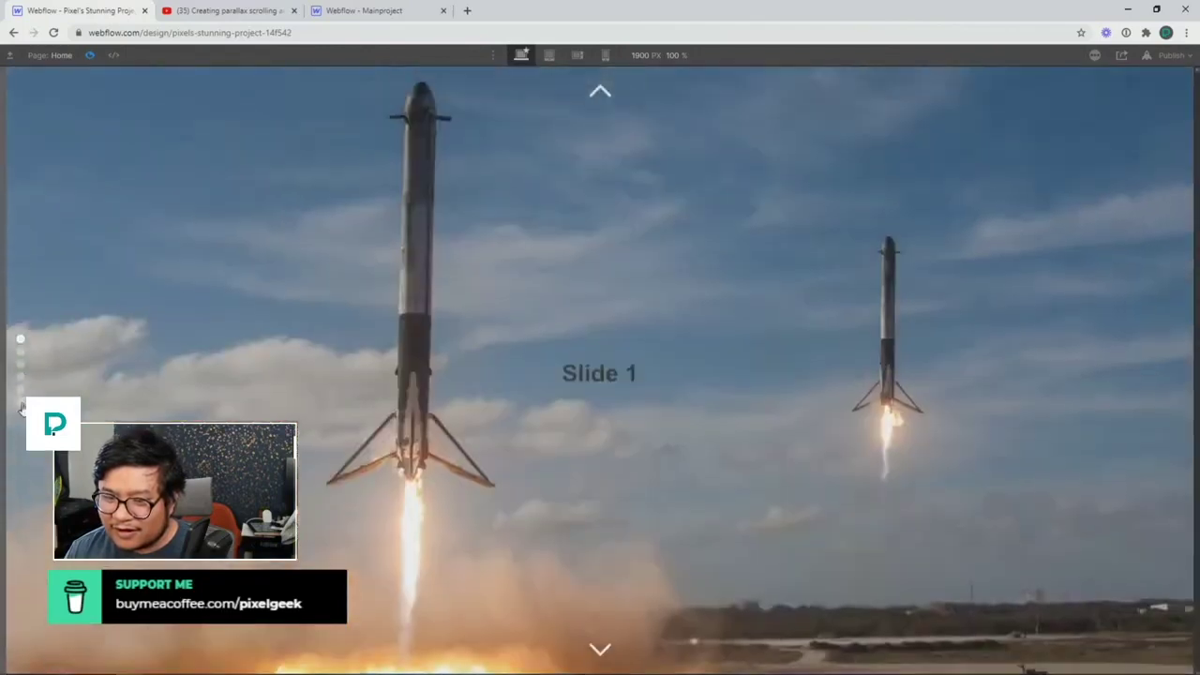
left_click(20, 401)
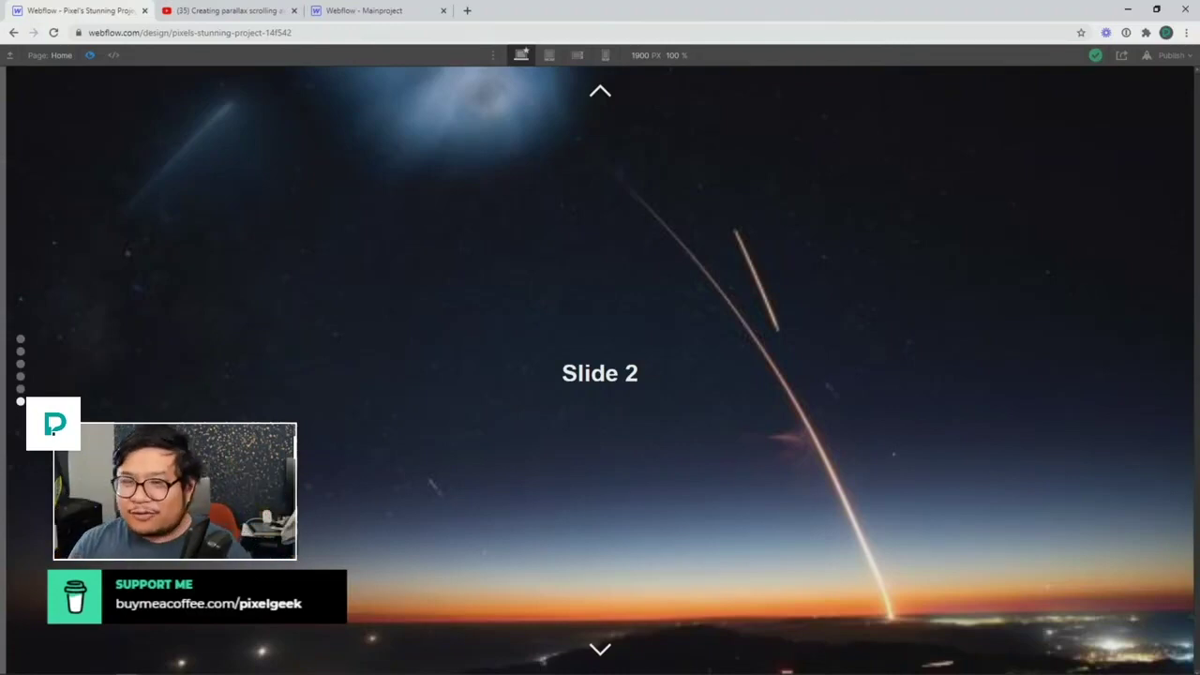
Step: Search Google for fullpage.js in a new tab and open the alvarotrigo.com/fullPage homepage
left_click(469, 13)
type("fullpage.j")
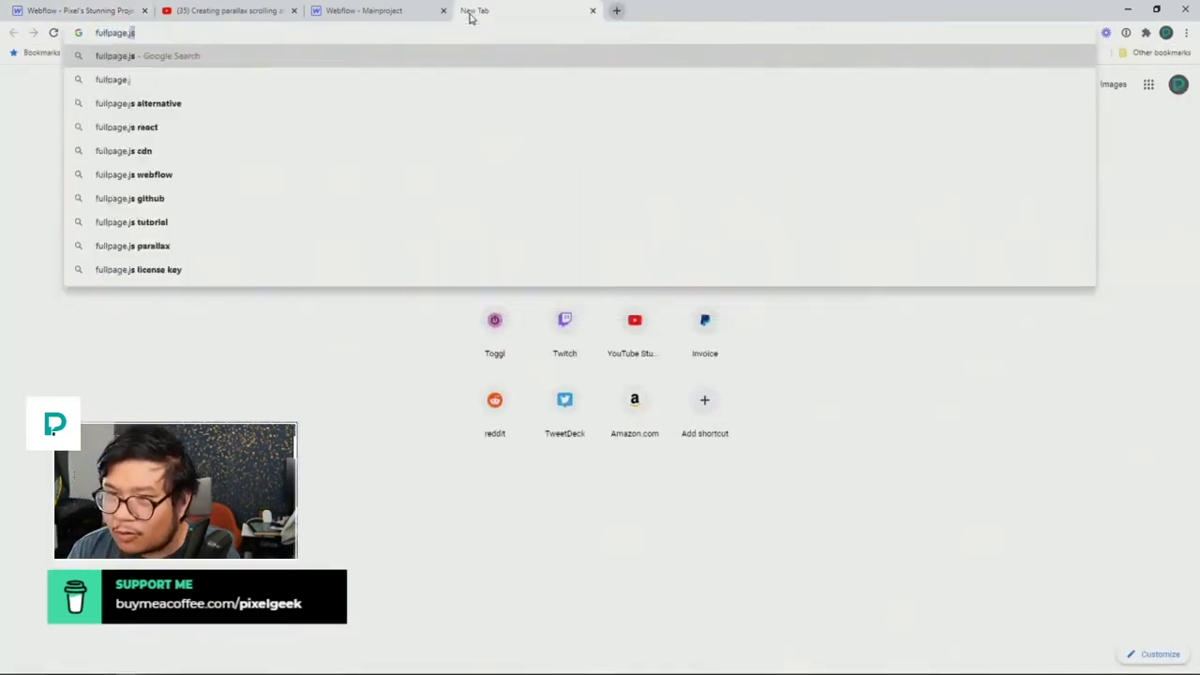
key("Return")
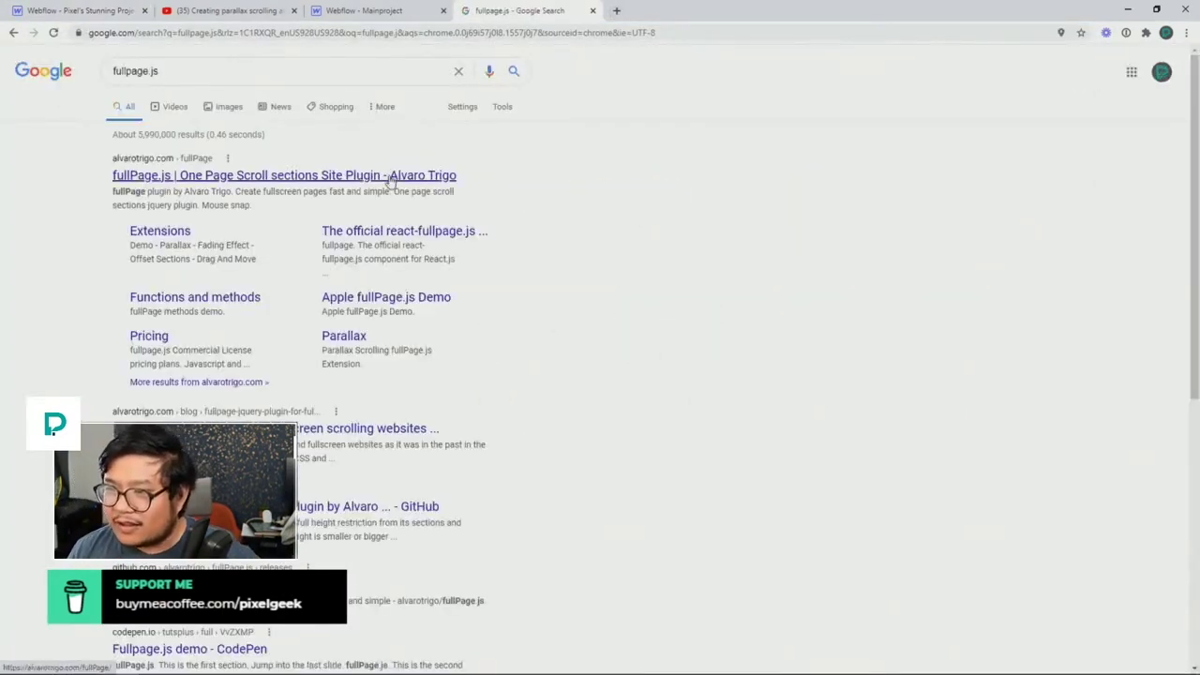
left_click(391, 181)
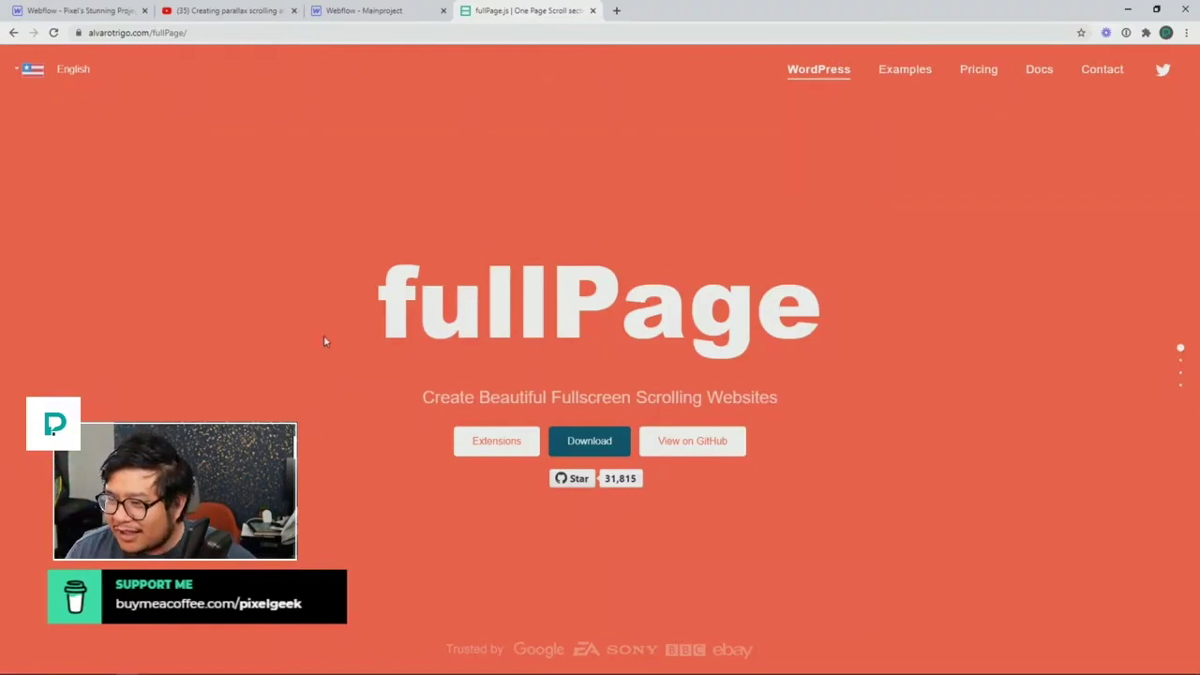
Step: Scroll through the fullPage.js demo sections down to the 'Easy!' section
scroll(338, 354, "down", 1)
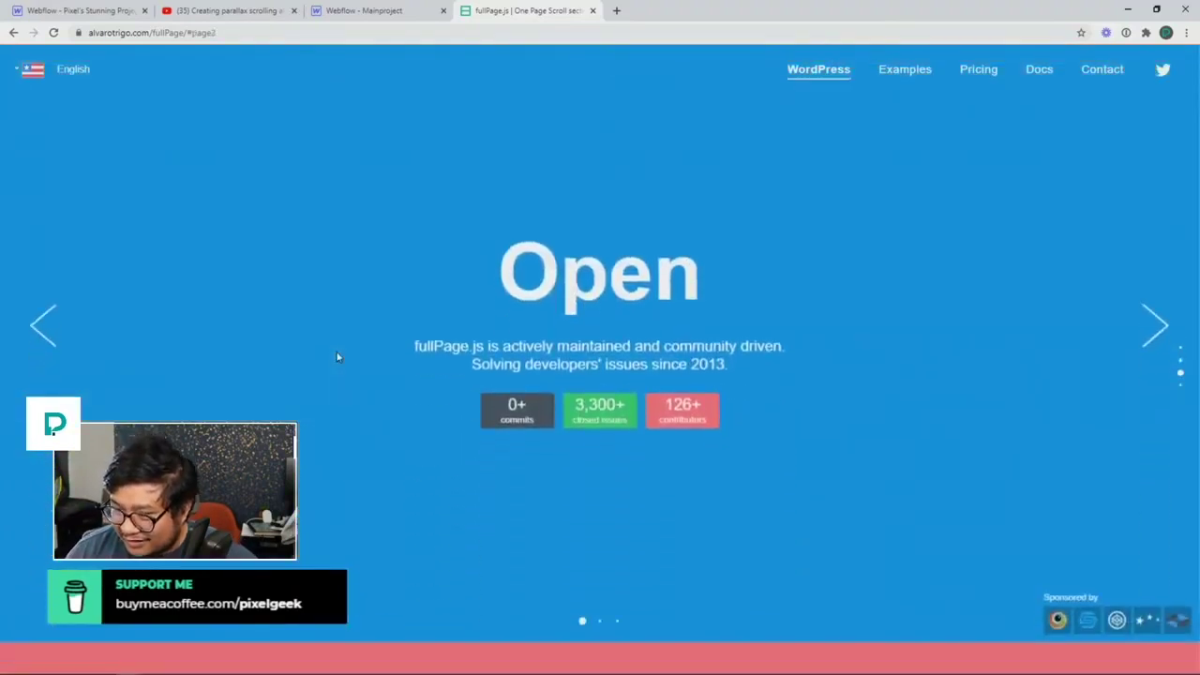
scroll(338, 356, "up", 1)
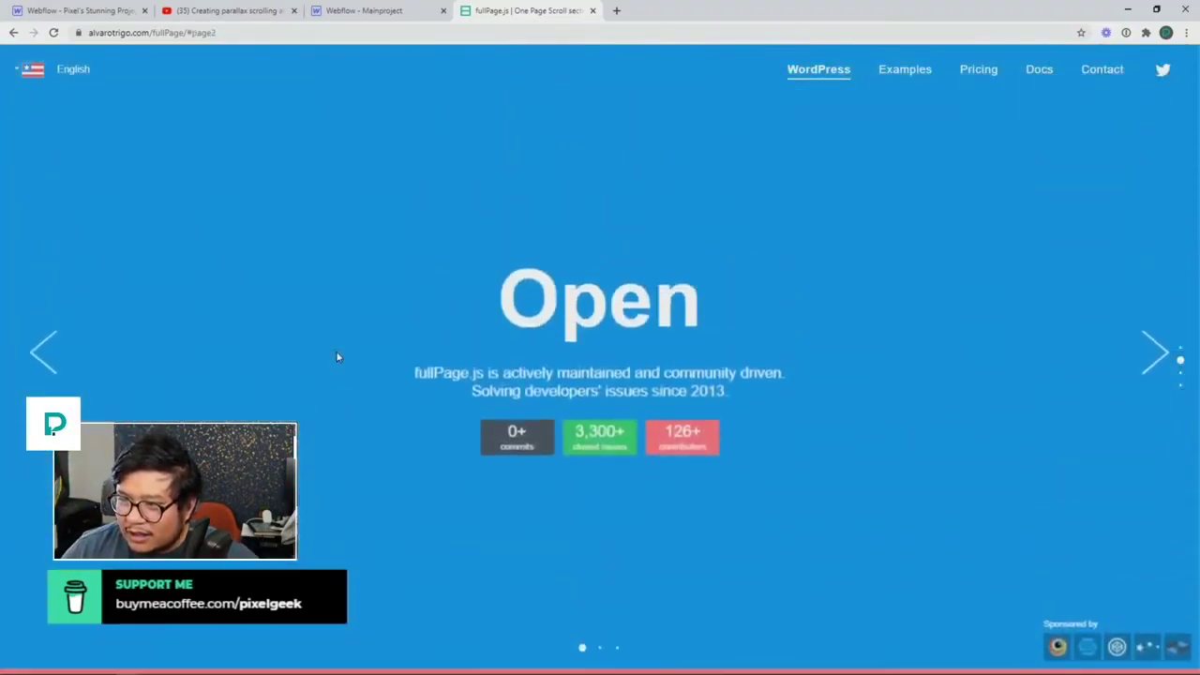
scroll(337, 356, "down", 1)
scroll(338, 356, "up", 1)
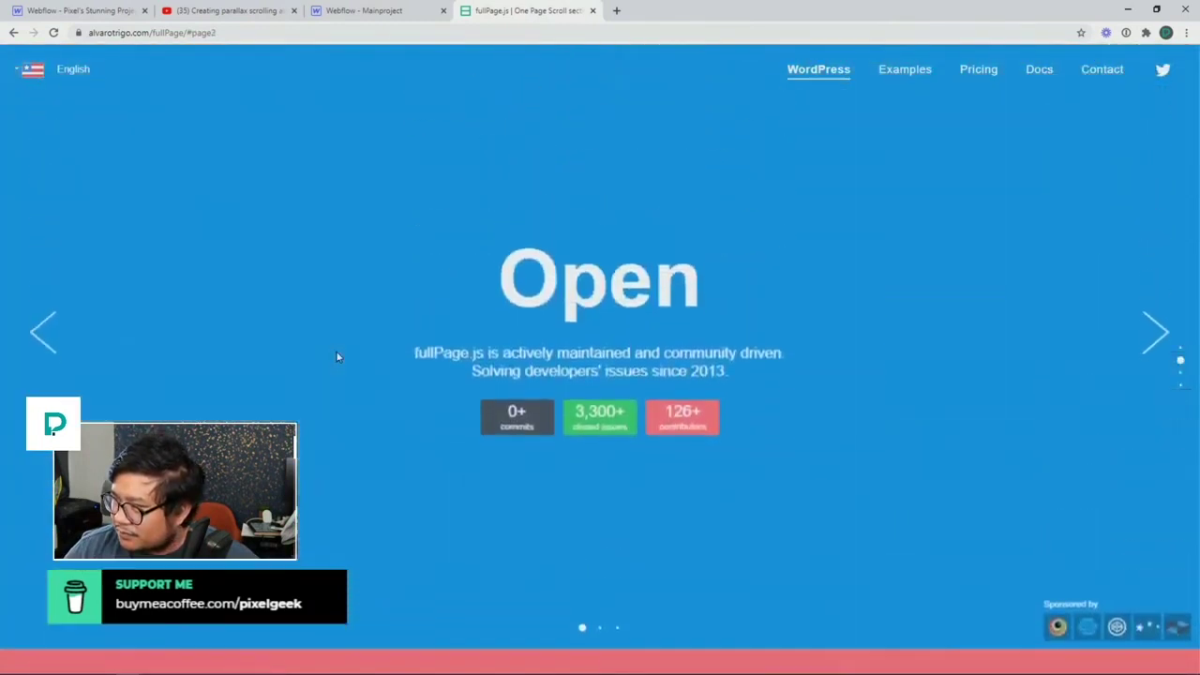
scroll(338, 357, "down", 1)
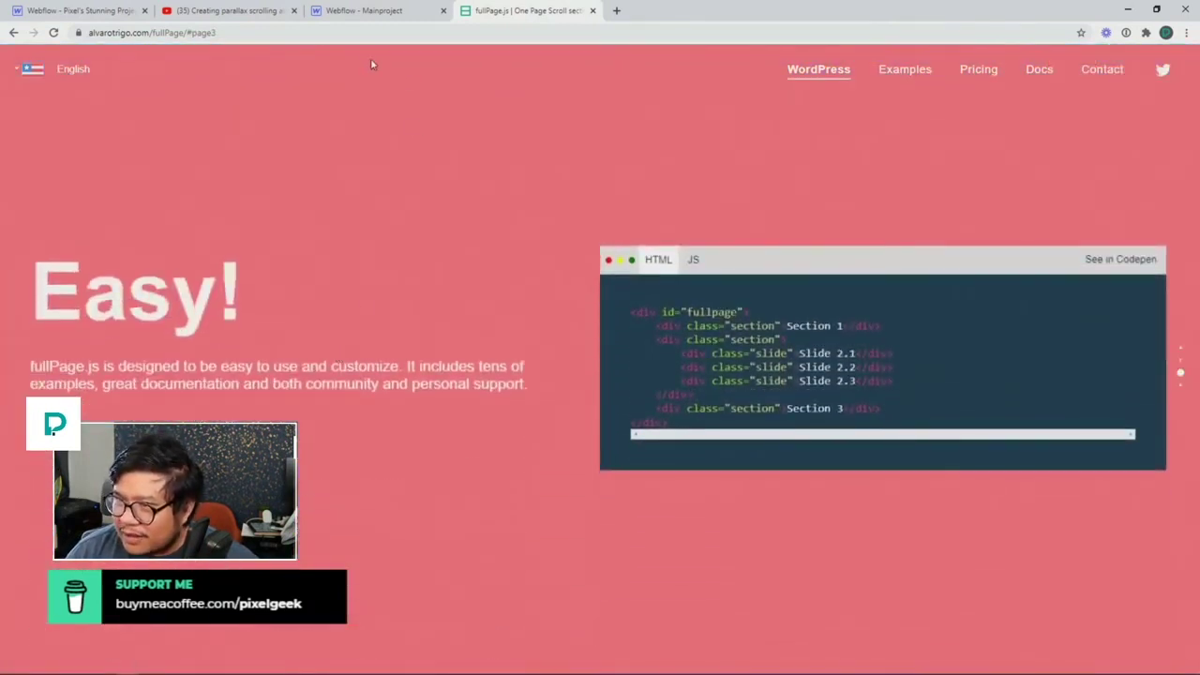
Step: Compare the Webflow slider preview with the fullPage.js demo, resetting the slider to Slide 1
left_click(127, 9)
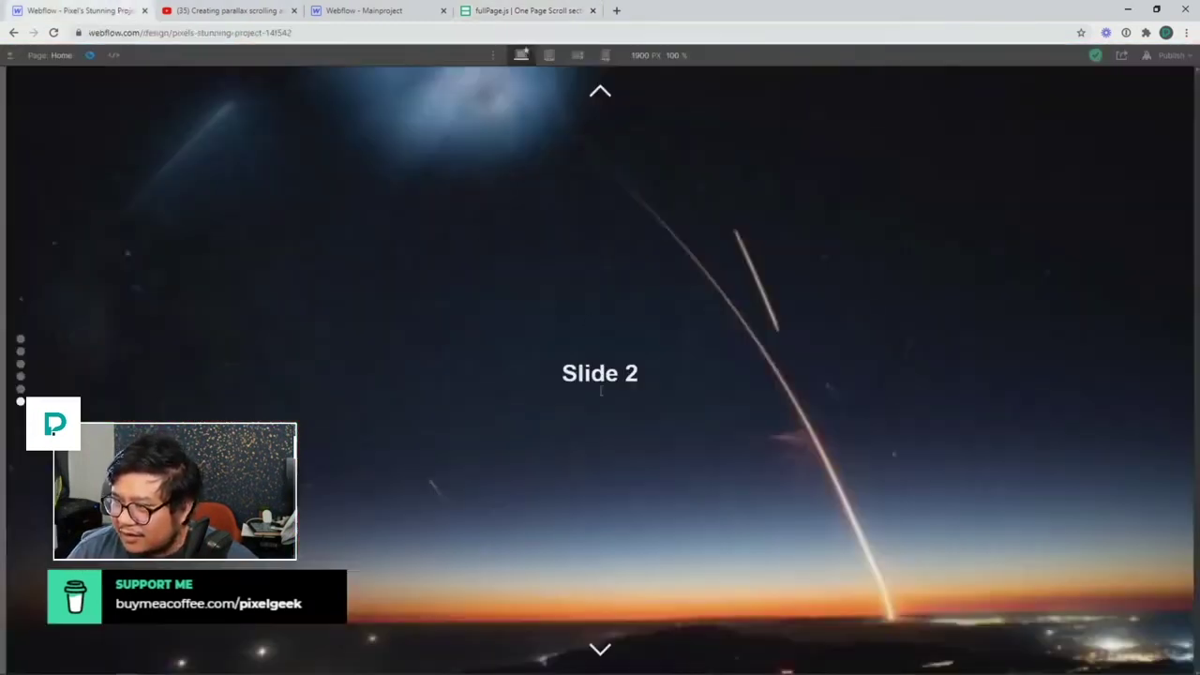
left_click(611, 654)
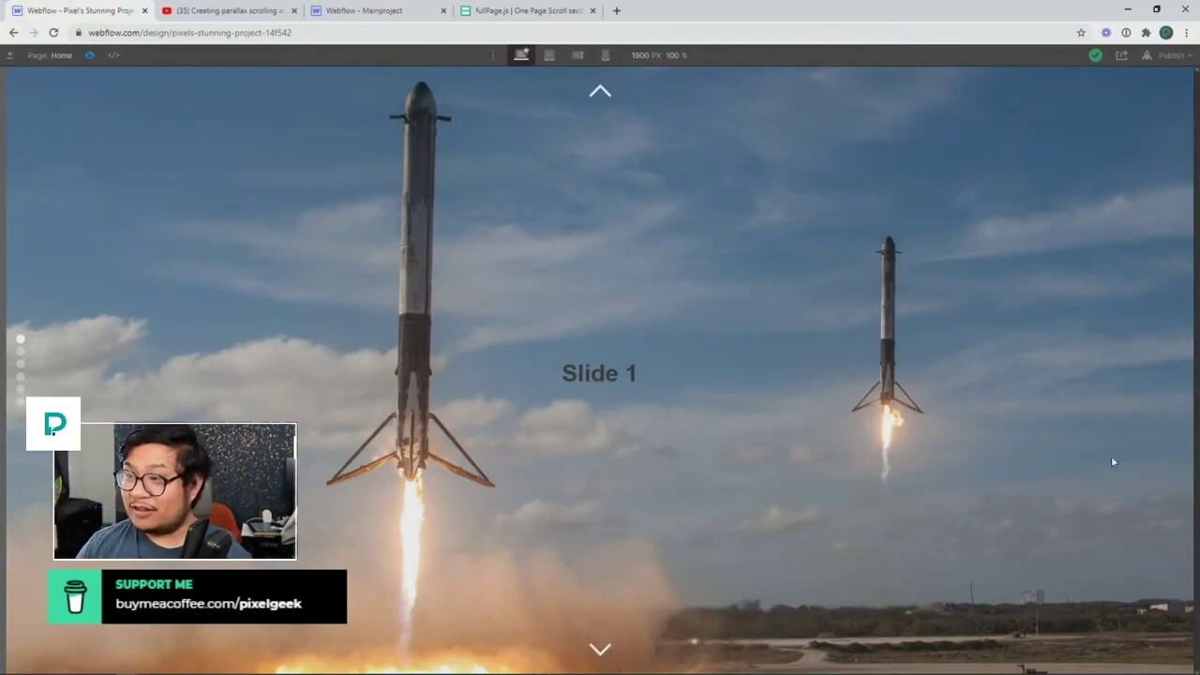
left_click(521, 13)
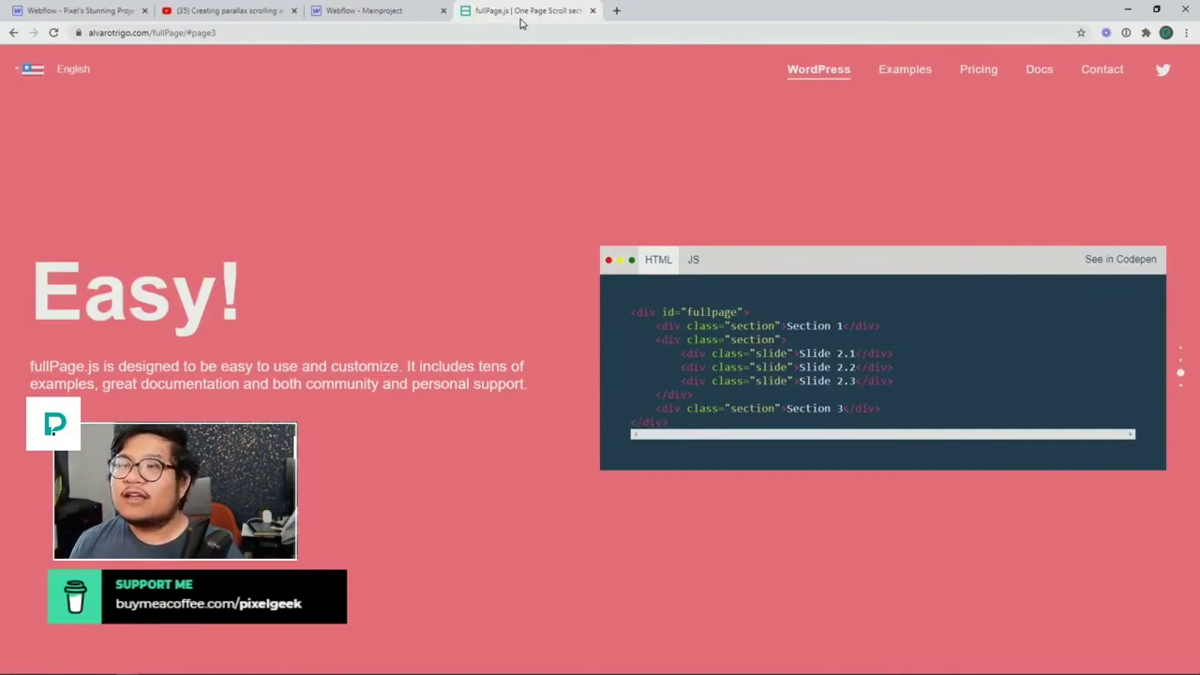
left_click(97, 16)
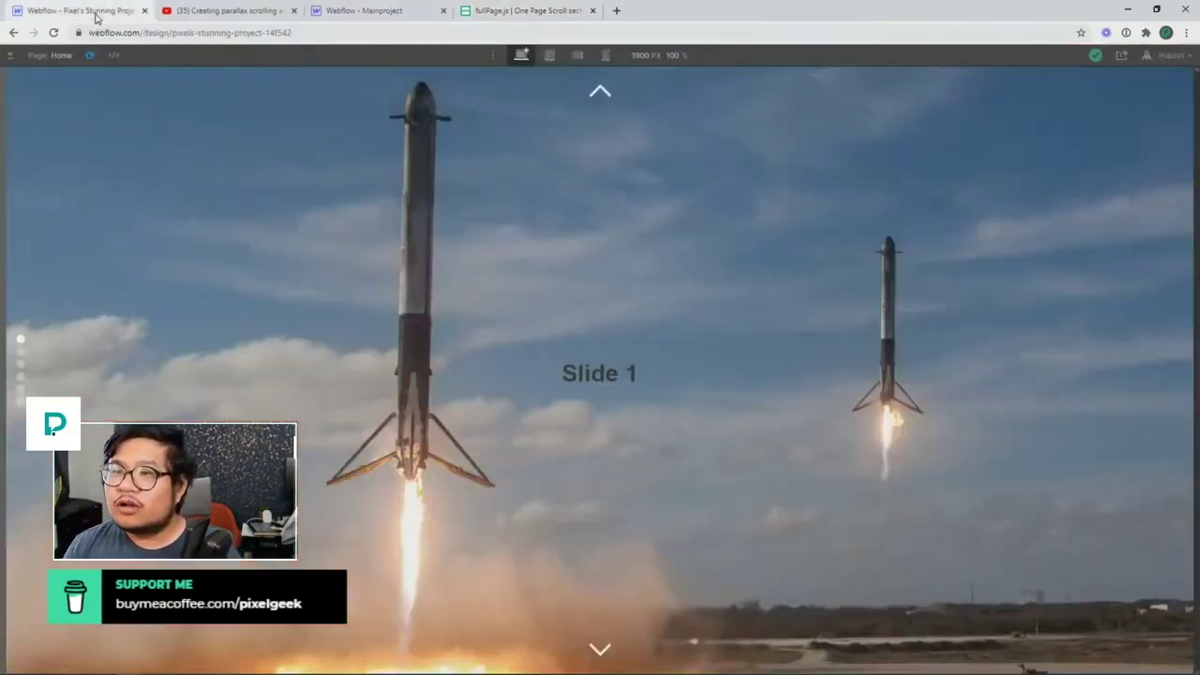
left_click(567, 18)
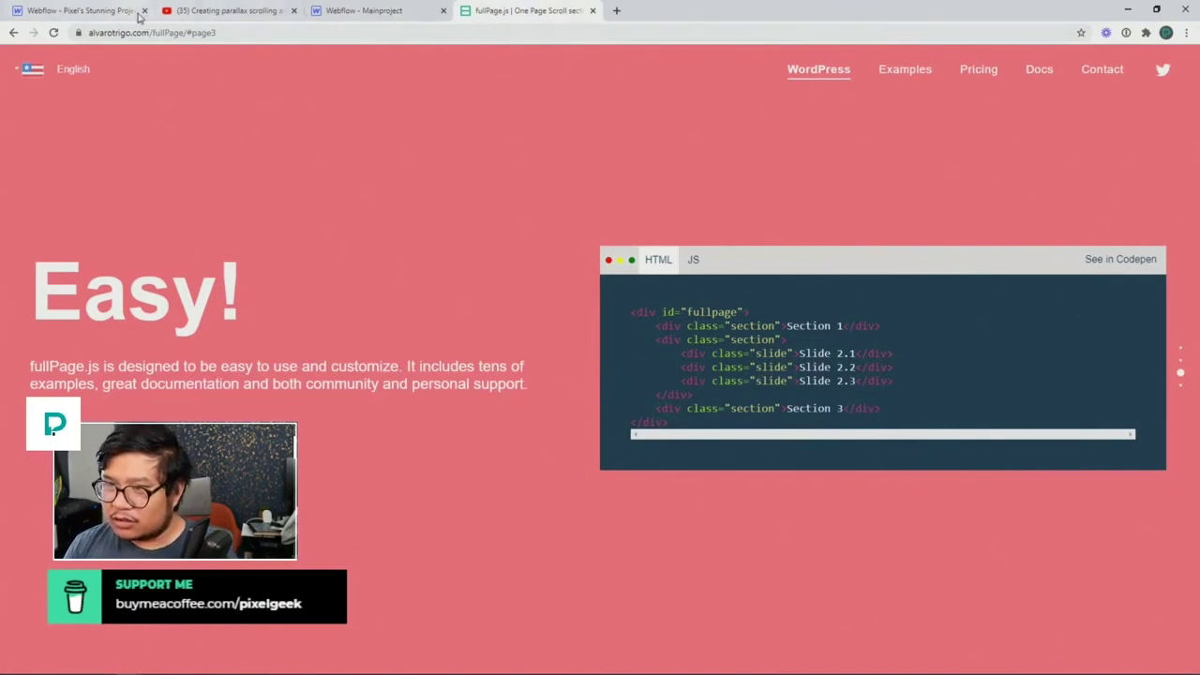
left_click(106, 17)
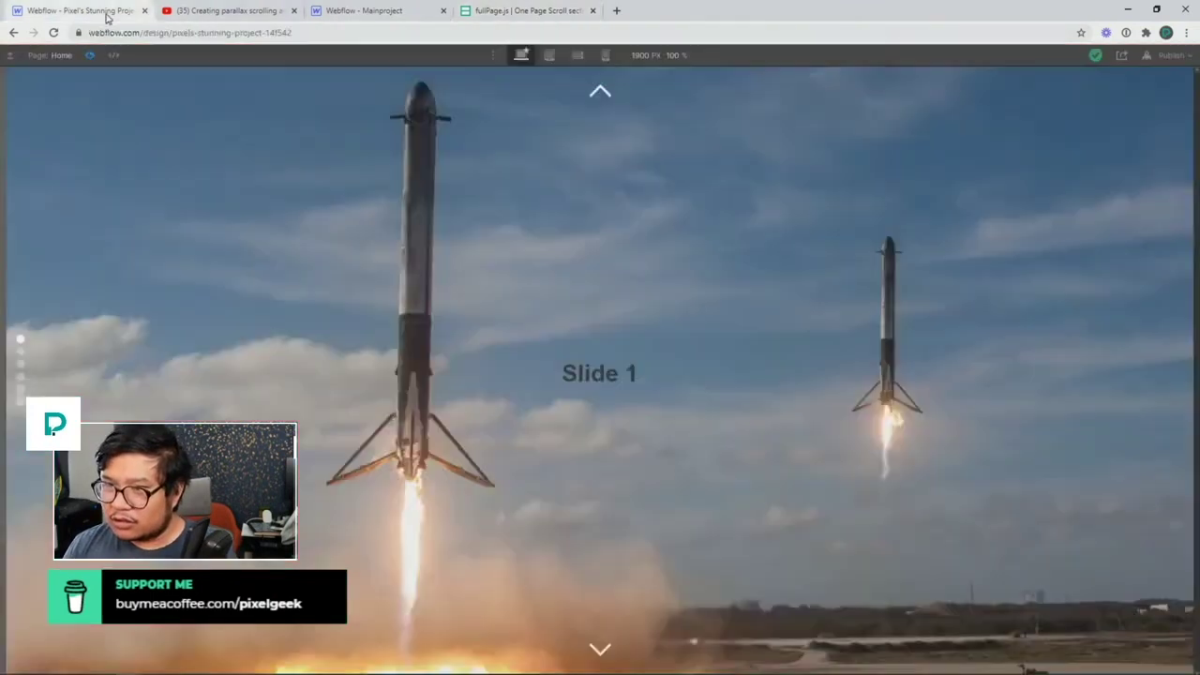
Step: Test the slider's down arrow to Slide 2 and up arrow back to Slide 1, then open a new tab
left_click(598, 649)
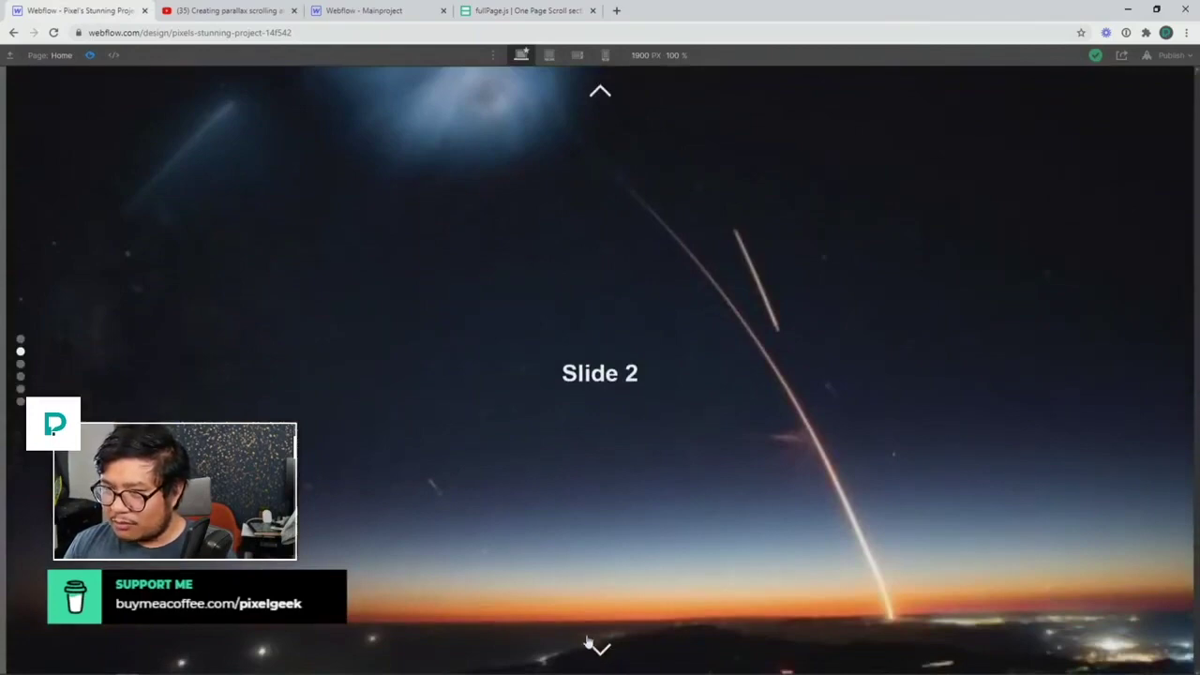
left_click(600, 91)
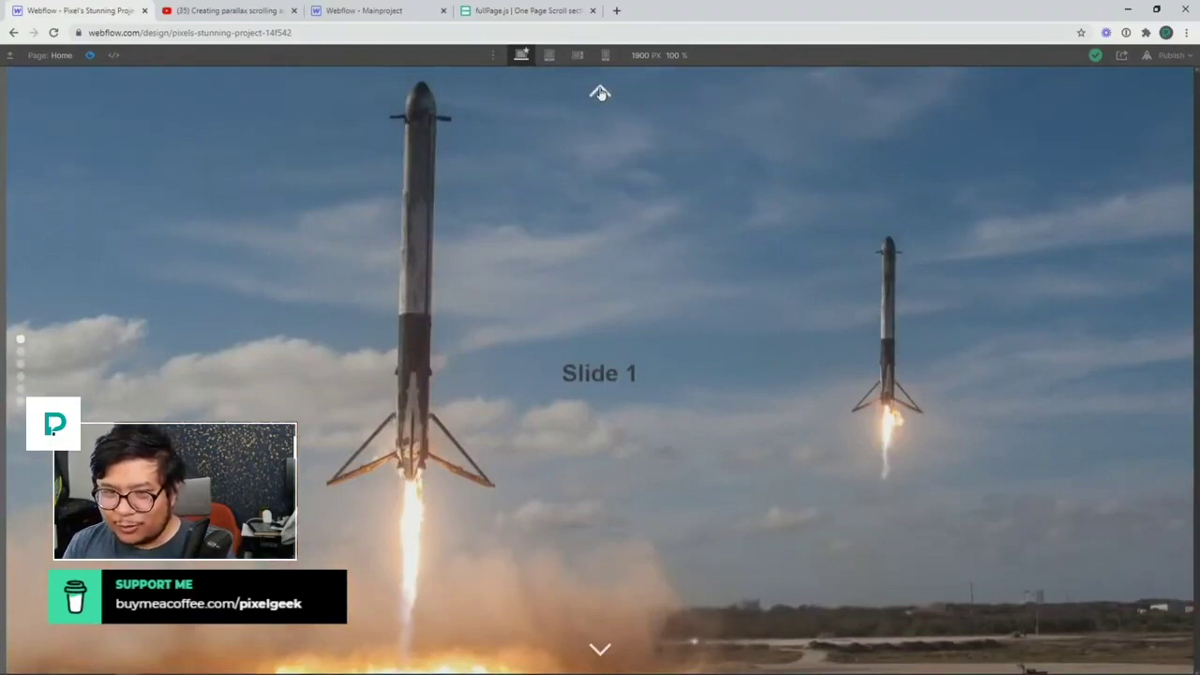
left_click(616, 10)
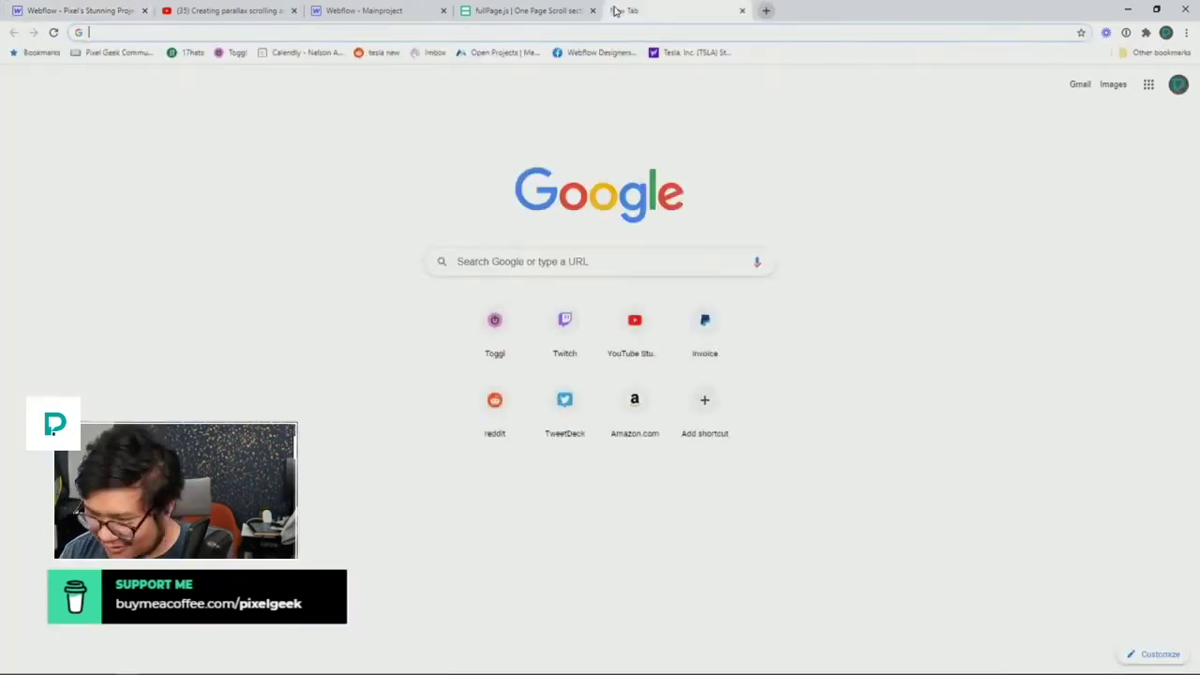
Step: Switch back to the first Webflow tab with the slider preview on Slide 1
left_click(97, 12)
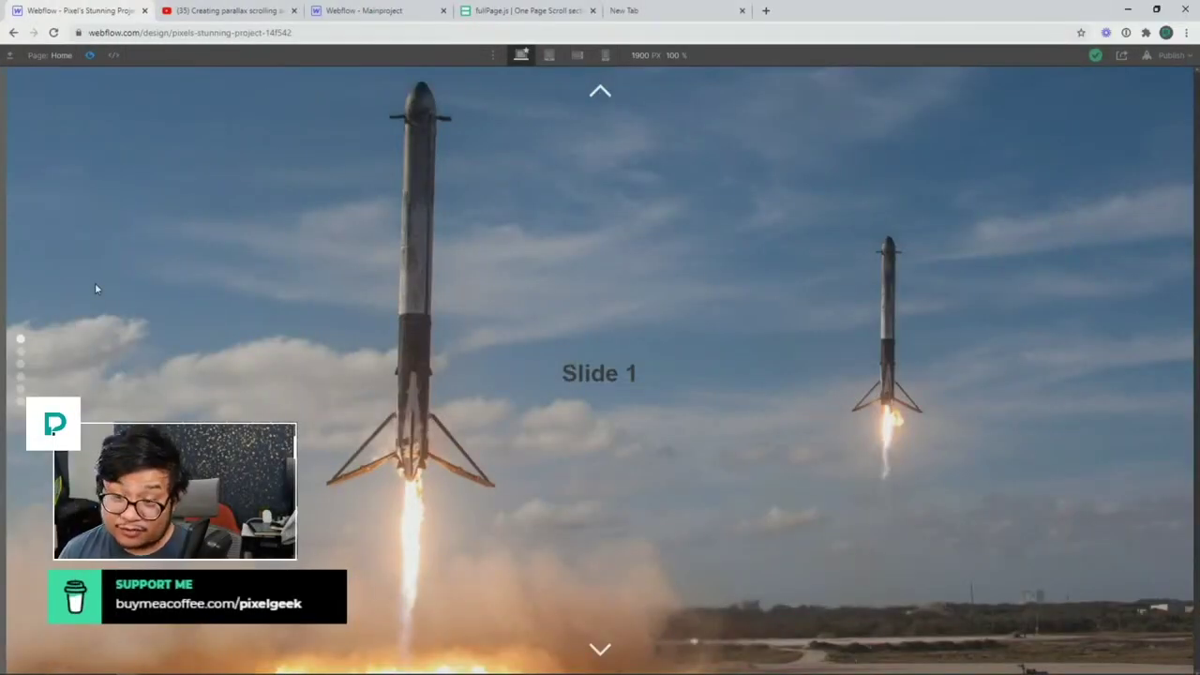
Step: Jump the preview slider back and forth between Slides 1 and 2 with its nav dots
left_click(21, 350)
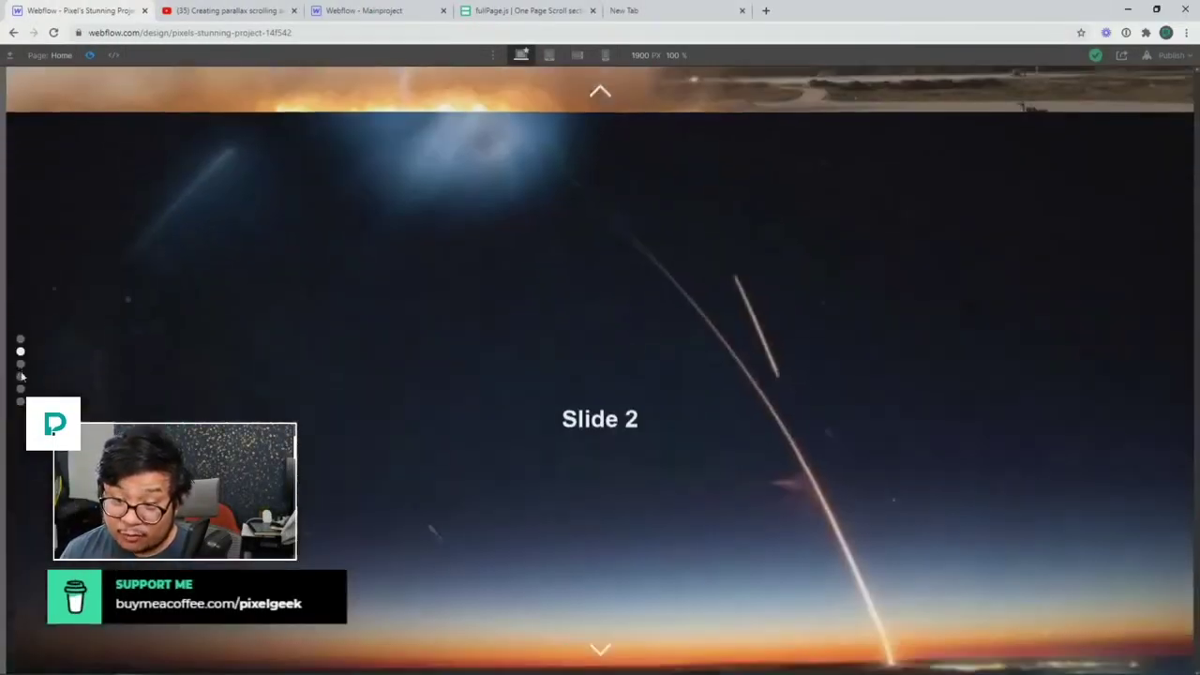
left_click(21, 386)
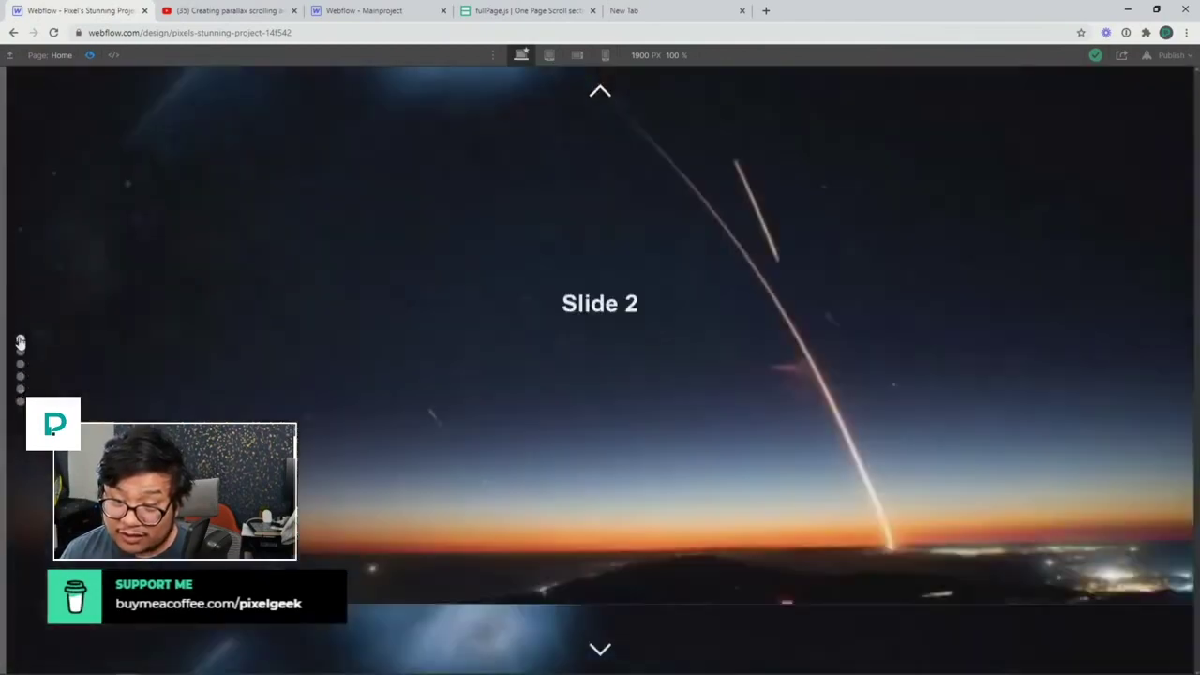
left_click(21, 339)
left_click(21, 401)
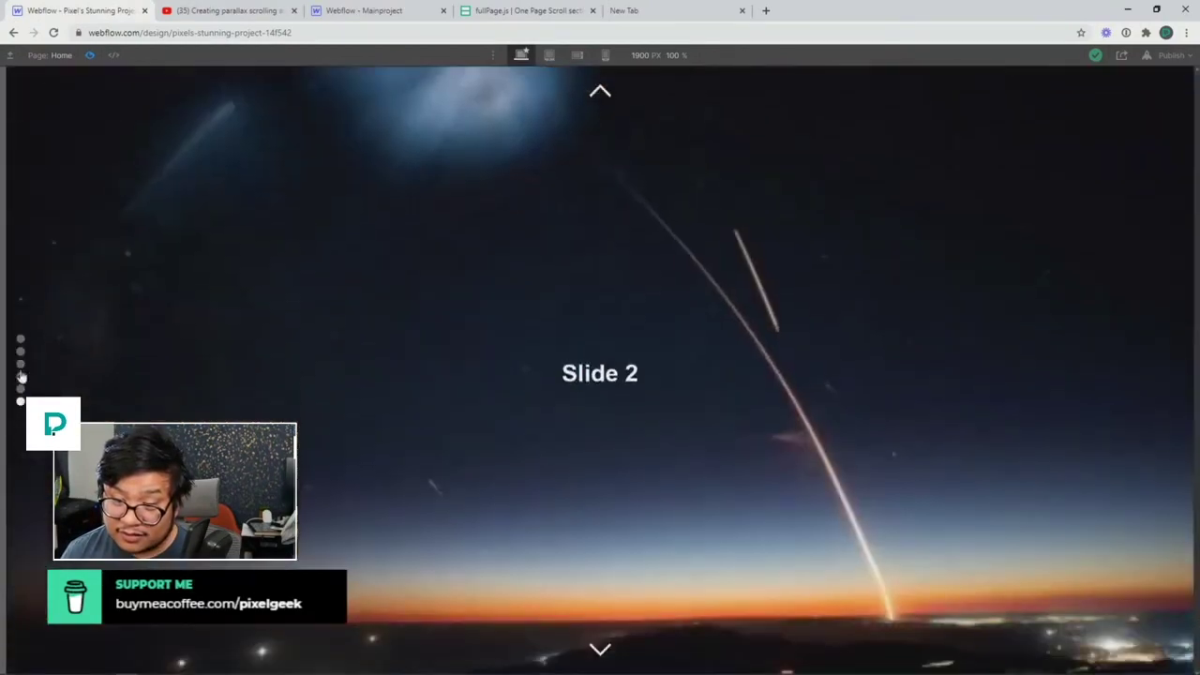
left_click(20, 346)
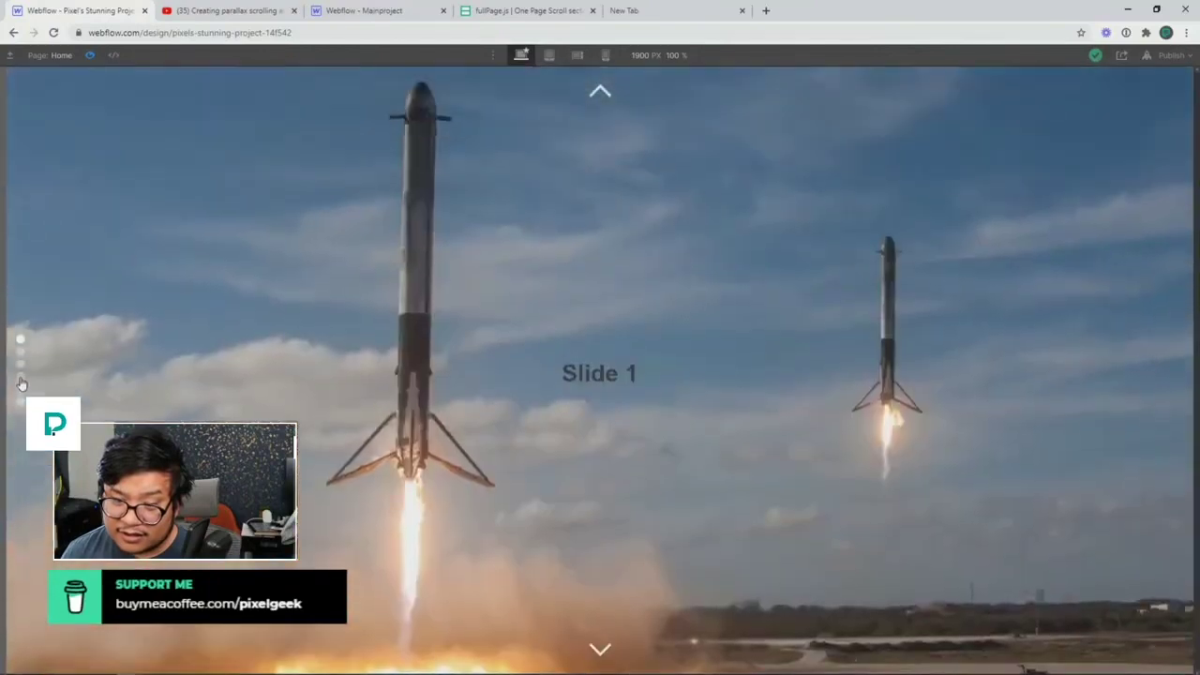
left_click(20, 388)
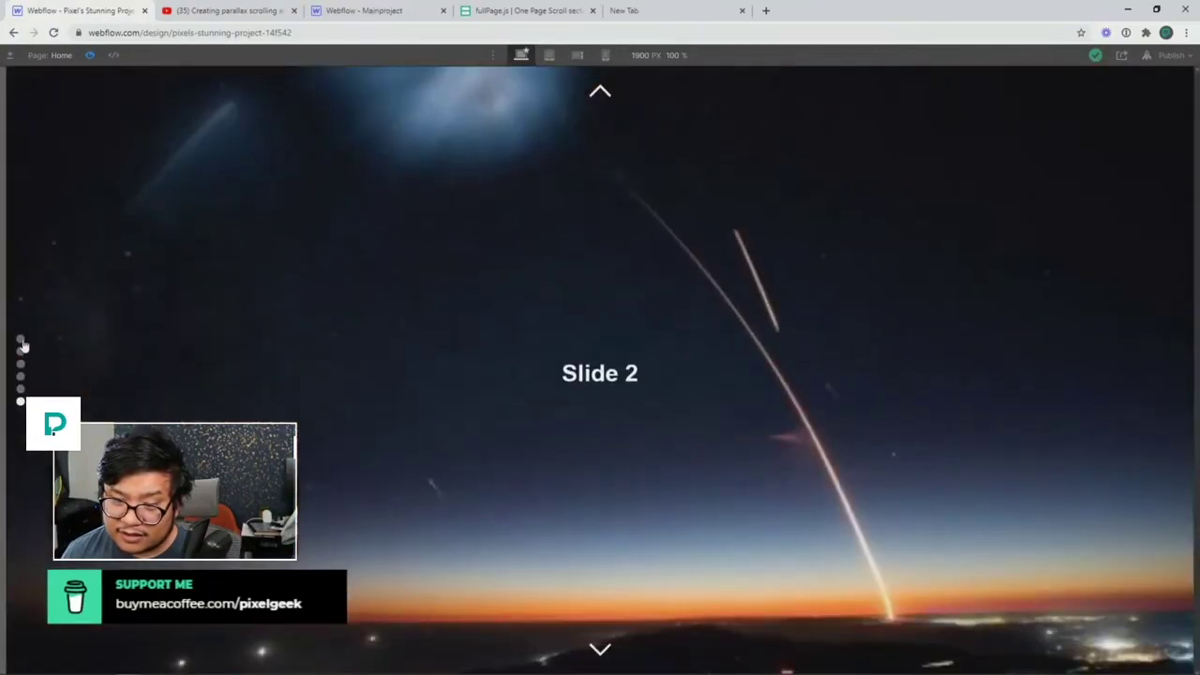
left_click(22, 343)
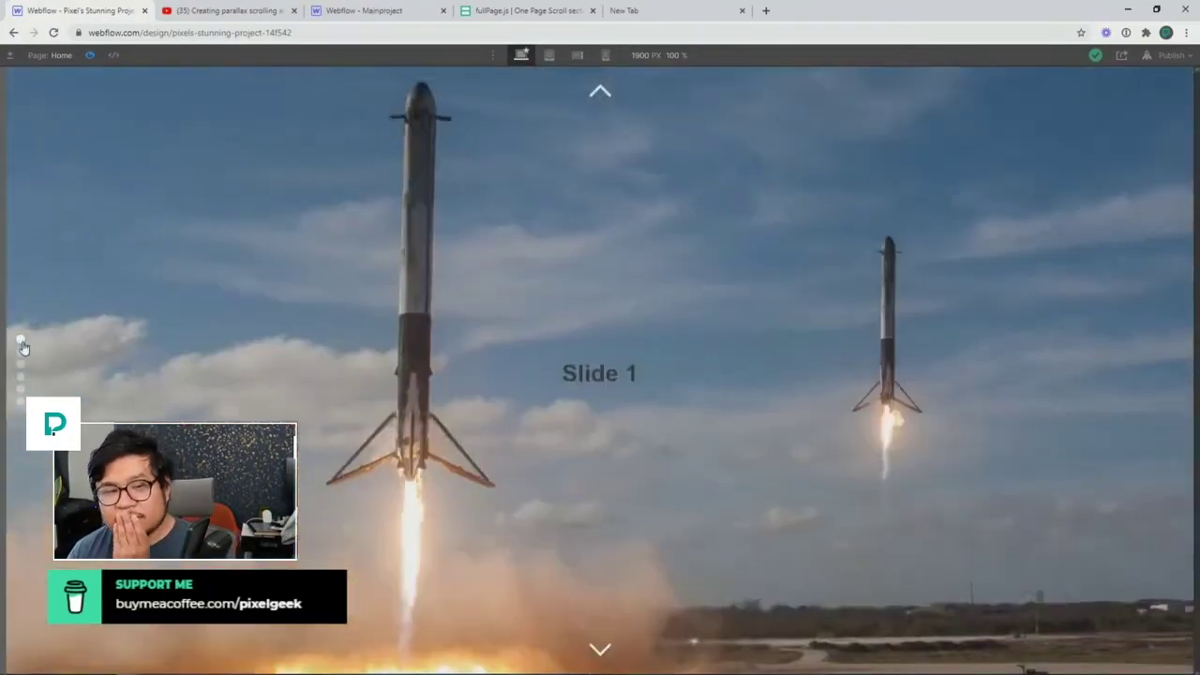
left_click(21, 388)
left_click(517, 10)
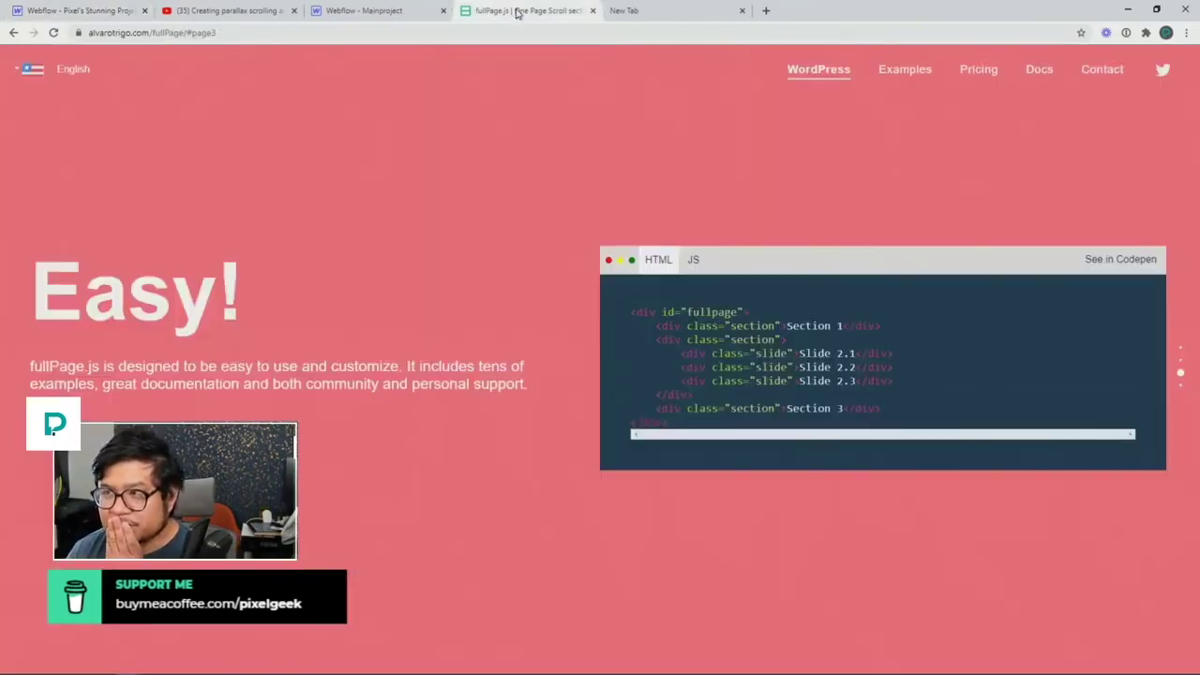
scroll(403, 281, "down", 1)
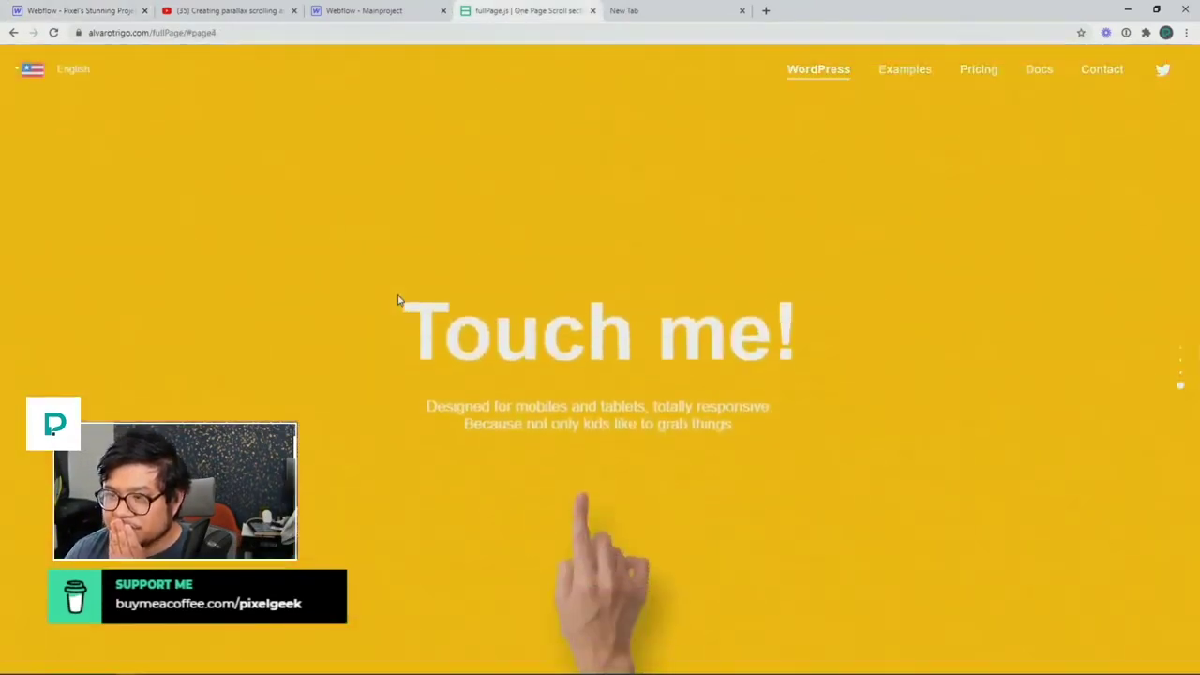
scroll(397, 299, "up", 1)
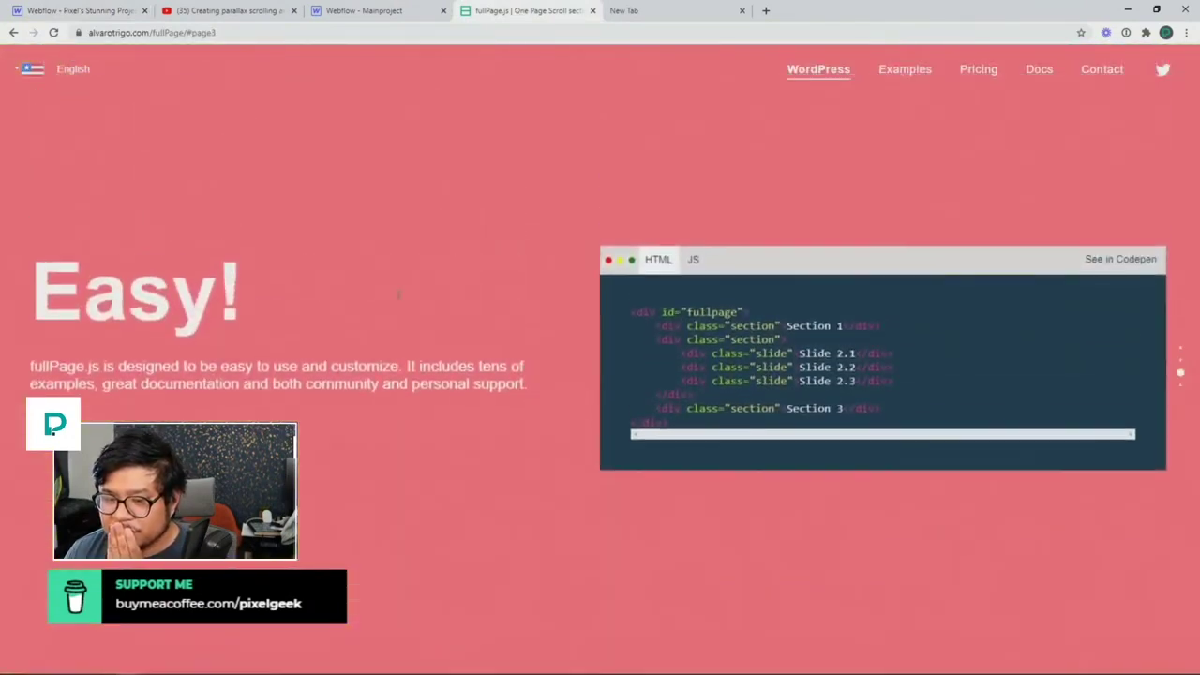
scroll(397, 294, "down", 1)
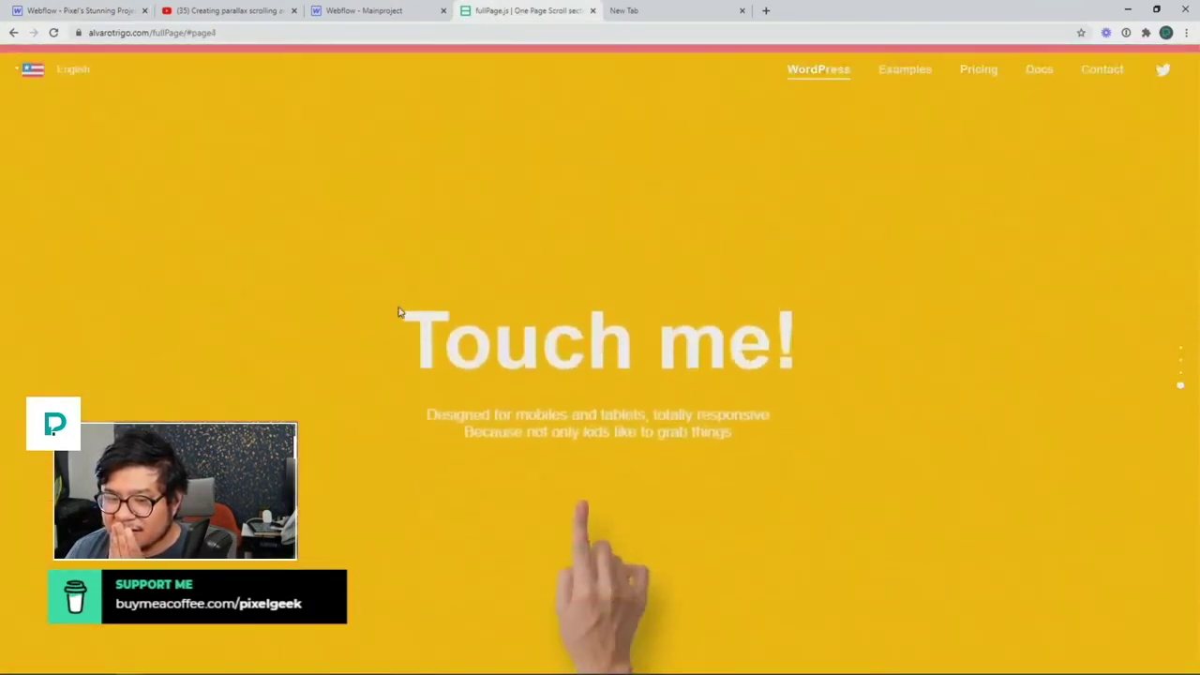
scroll(399, 310, "up", 1)
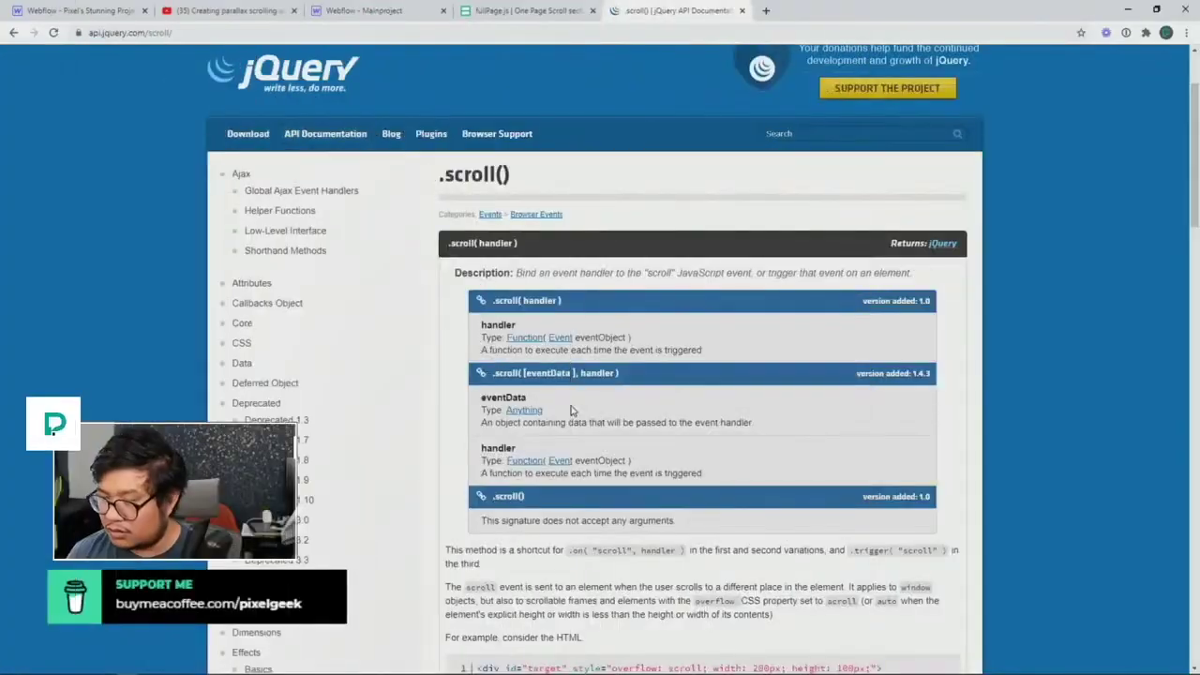
Step: Read through the jQuery .scroll() documentation page, then return to its top
scroll(572, 410, "down", 4)
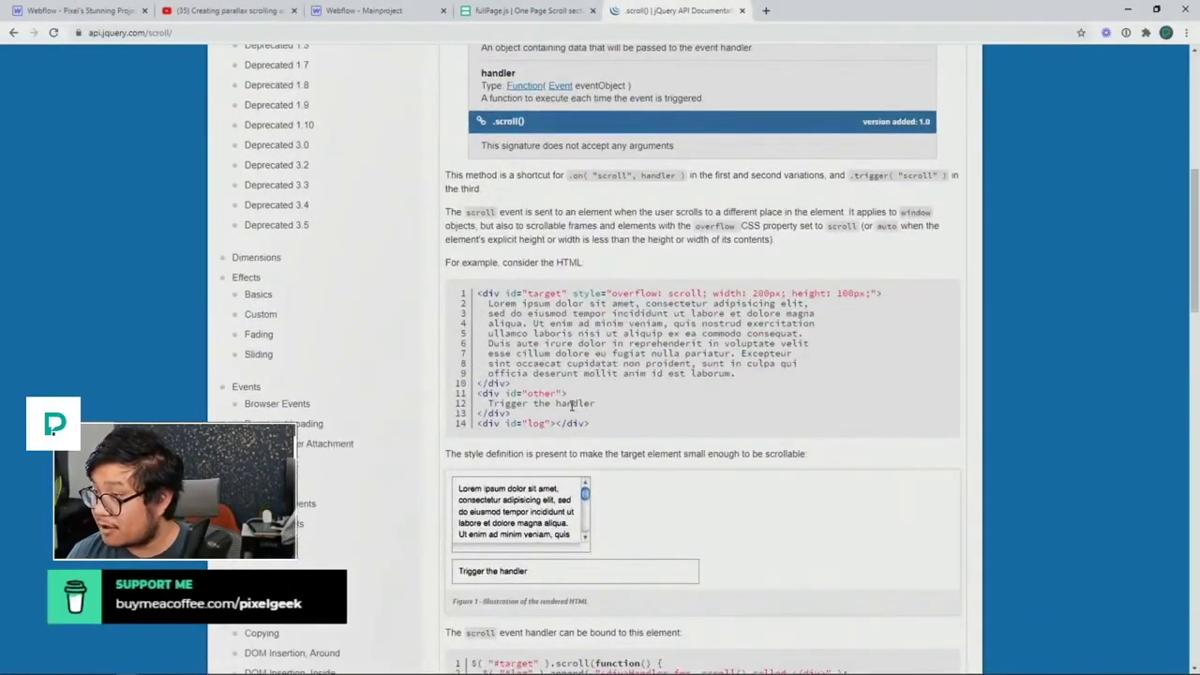
scroll(638, 403, "up", 1)
scroll(715, 410, "down", 4)
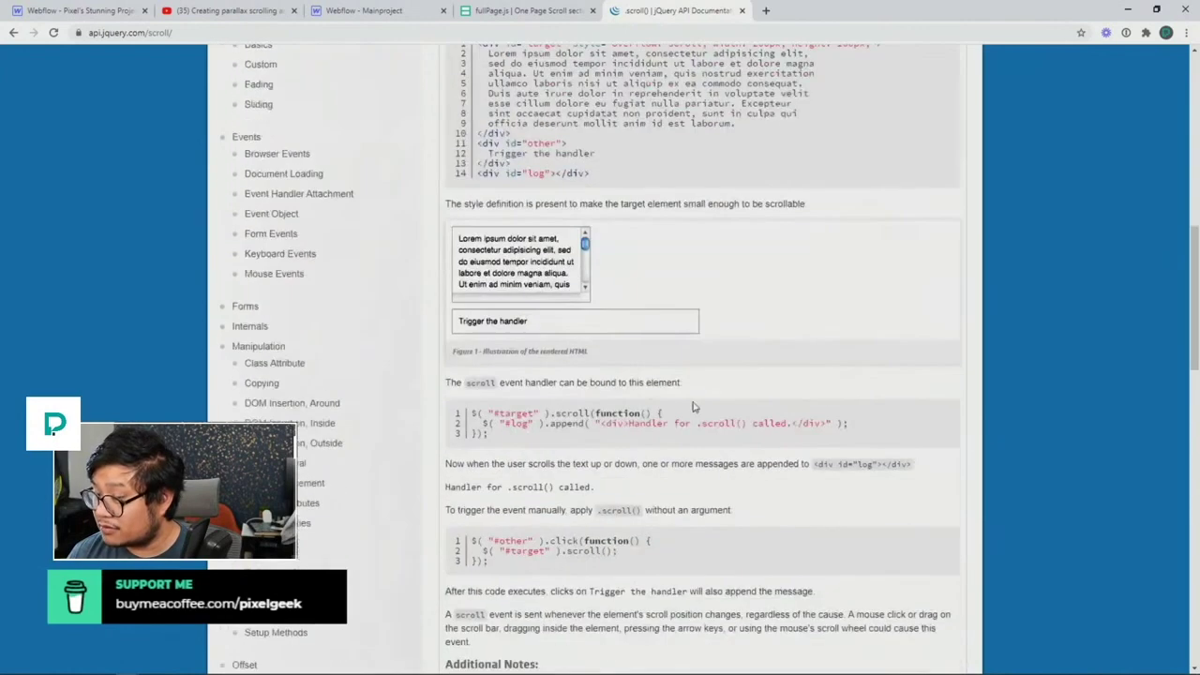
scroll(771, 421, "down", 3)
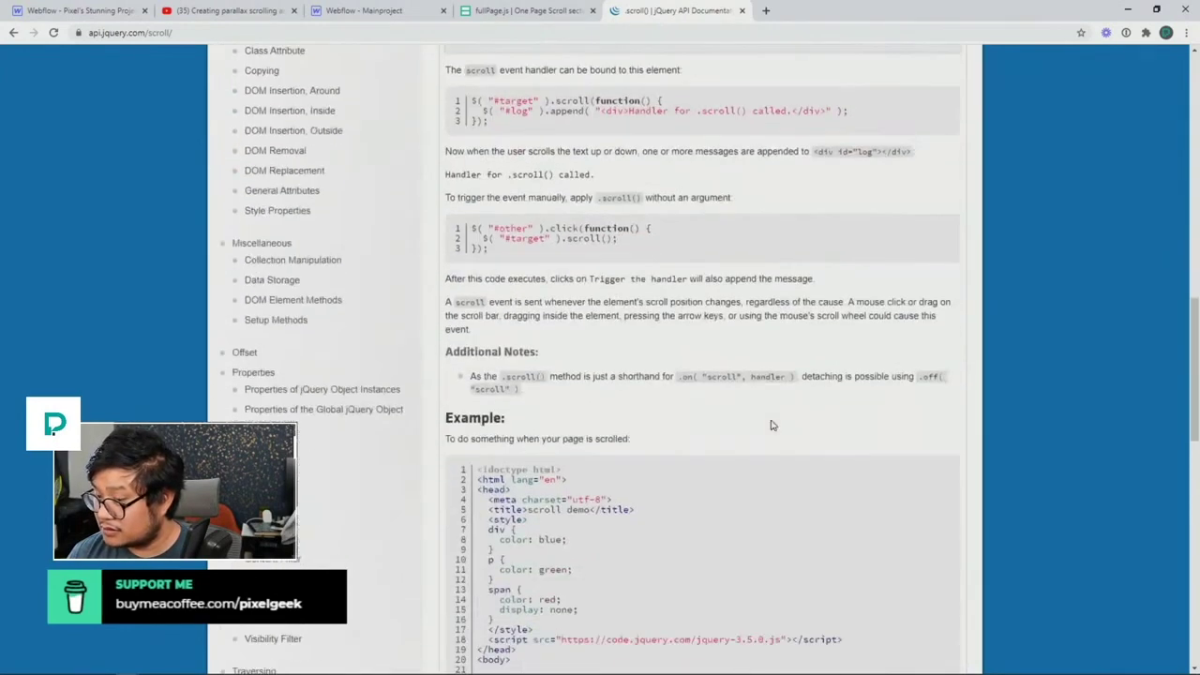
scroll(771, 425, "down", 4)
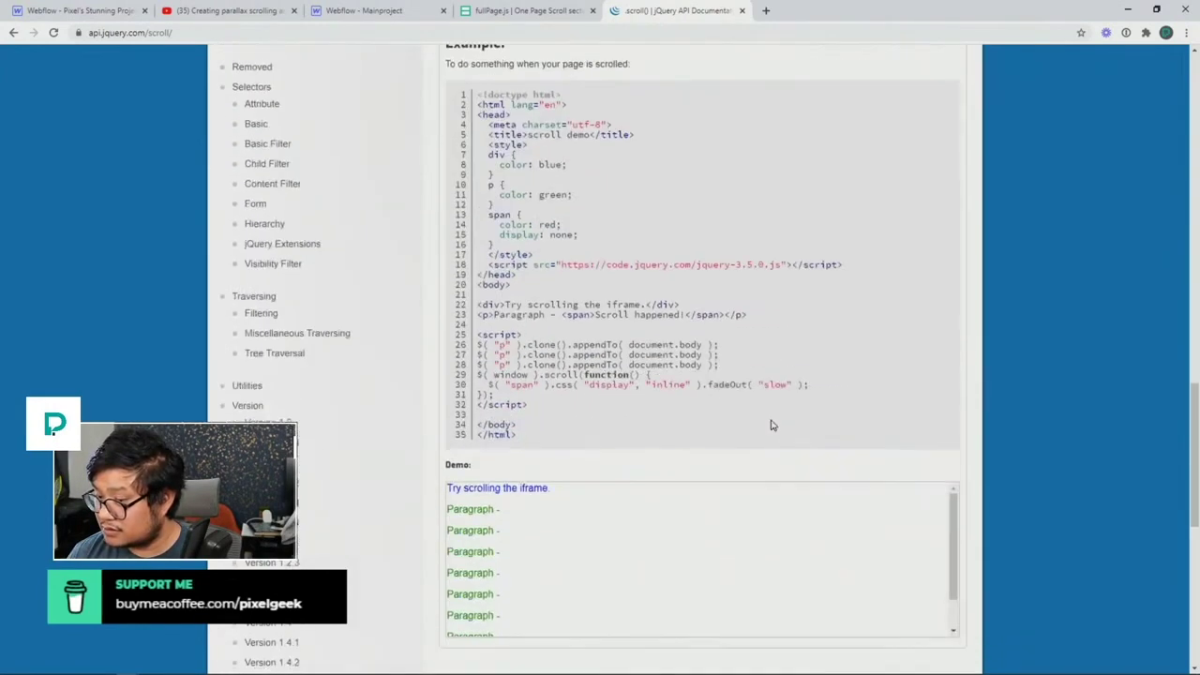
scroll(614, 522, "down", 2)
scroll(572, 558, "down", 2)
scroll(543, 474, "up", 2)
scroll(544, 474, "down", 1)
scroll(544, 472, "up", 1)
scroll(543, 471, "down", 1)
scroll(543, 469, "up", 1)
scroll(544, 469, "down", 1)
scroll(544, 467, "up", 1)
key("Home")
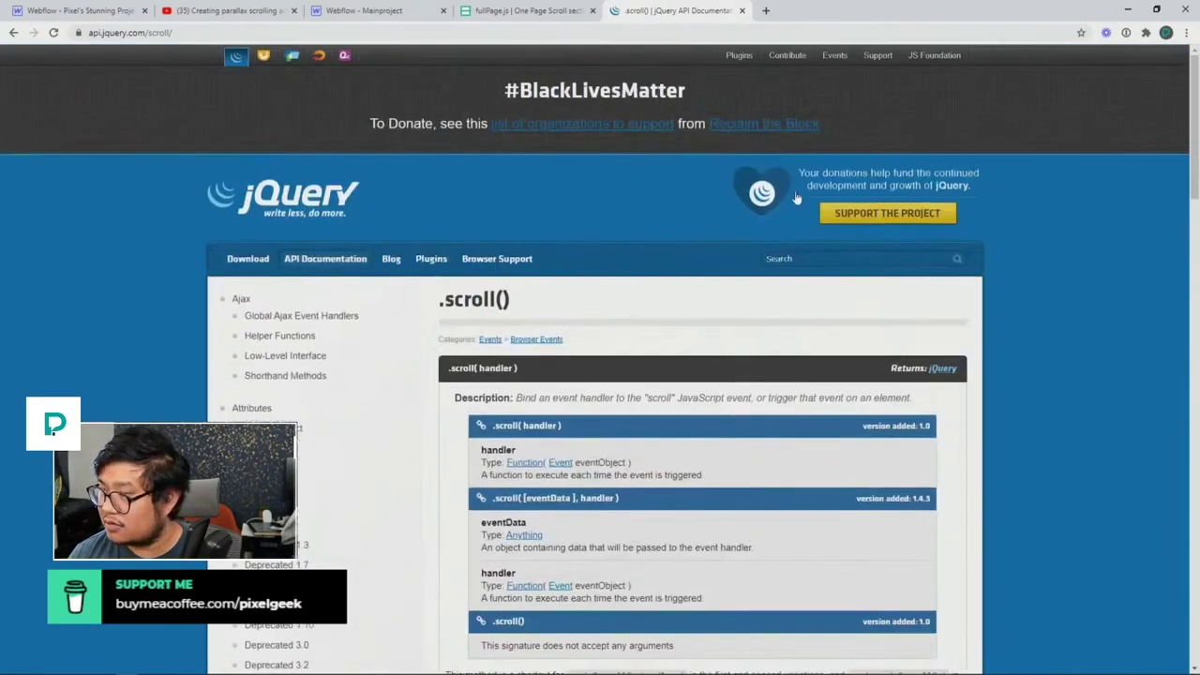
Step: Search the jQuery docs for 'scroll', open the .scroll() handler section and highlight scroll() in its example
left_click(799, 260)
scroll(801, 261, "down", 5)
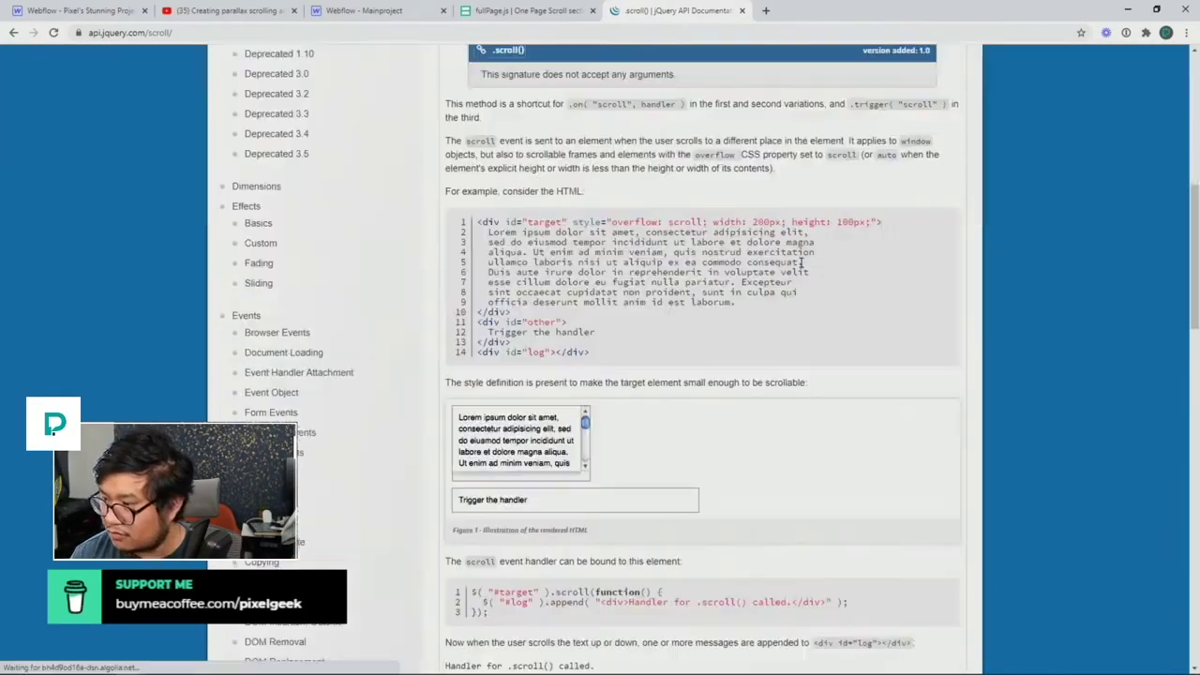
scroll(716, 227, "up", 5)
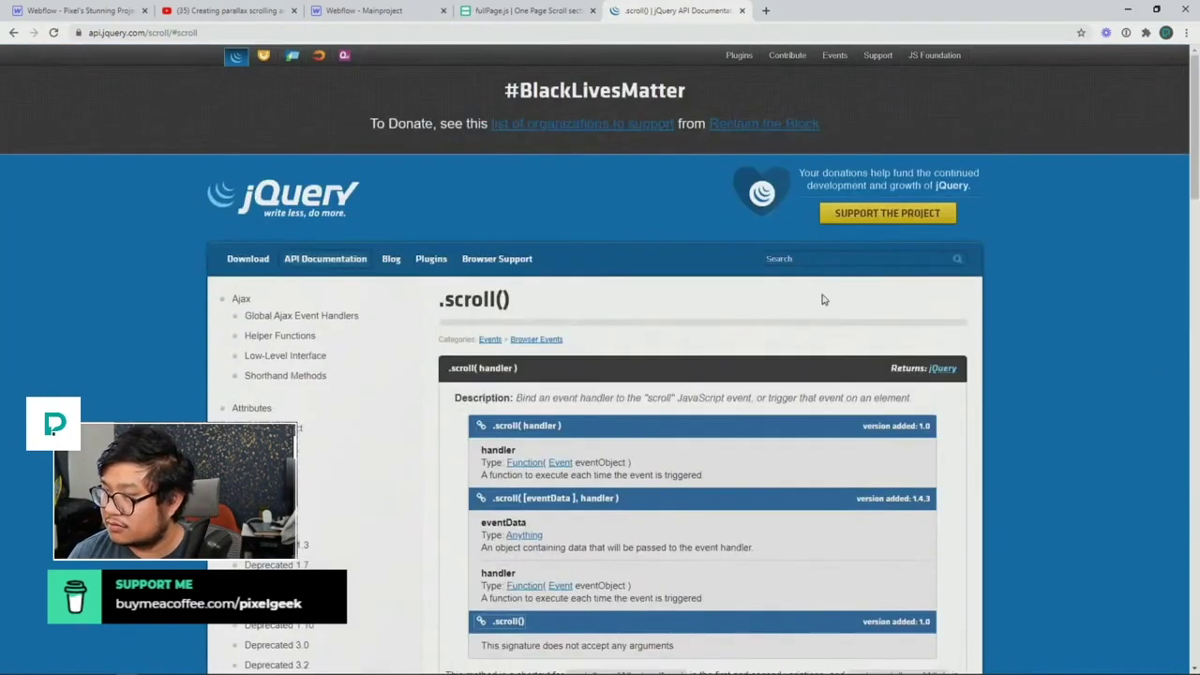
left_click(819, 266)
type("ll")
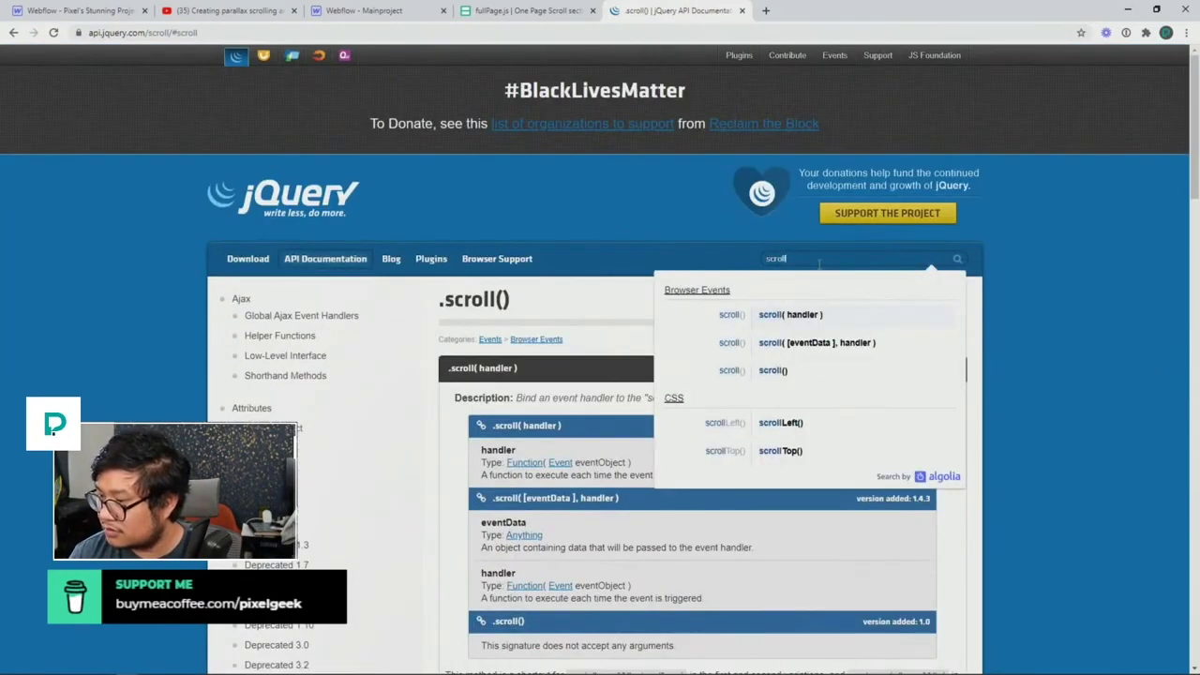
left_click(808, 345)
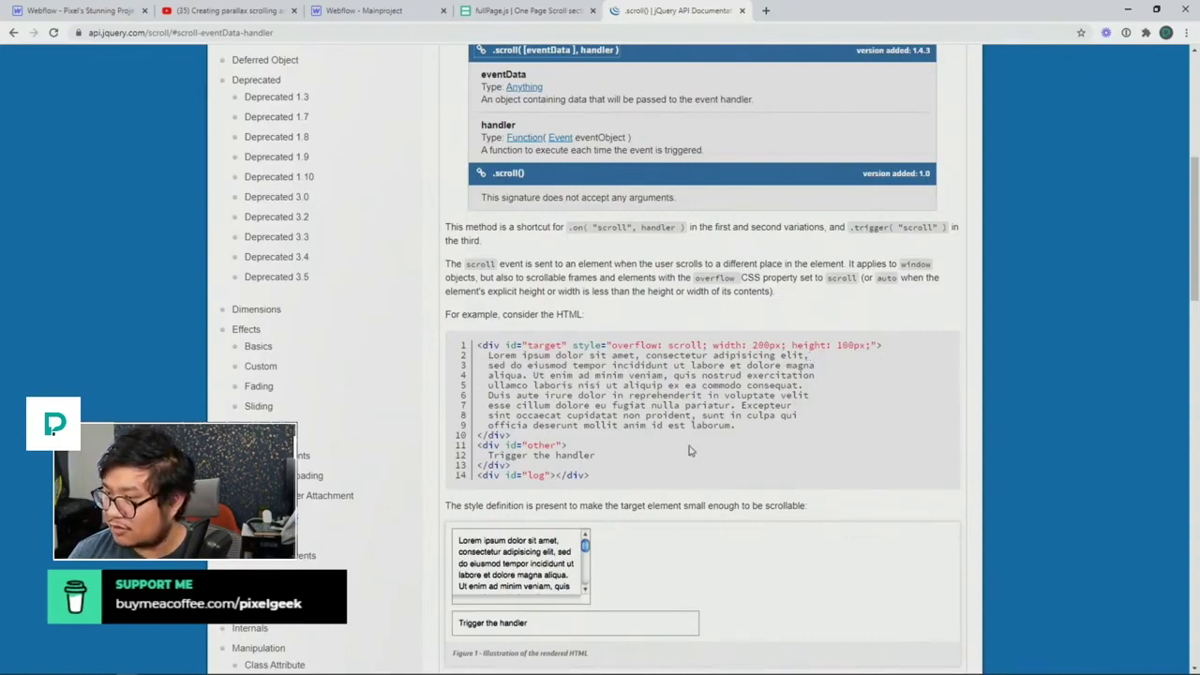
scroll(689, 451, "down", 5)
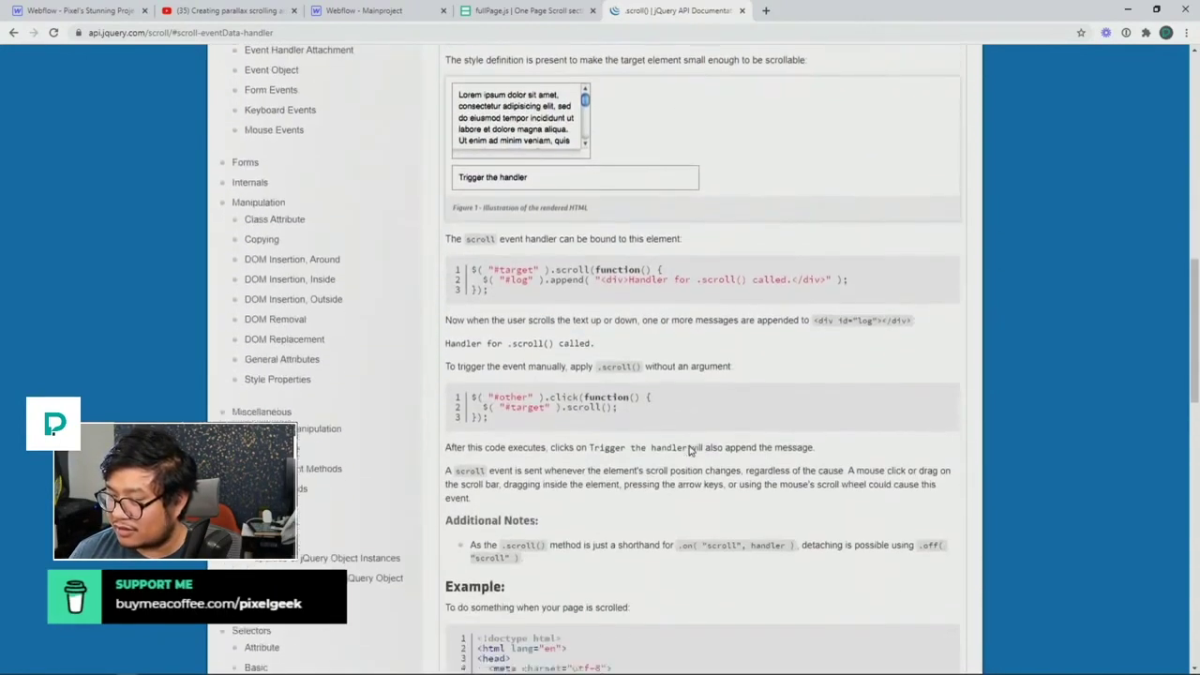
scroll(691, 450, "down", 1)
left_click_drag(567, 290, 607, 293)
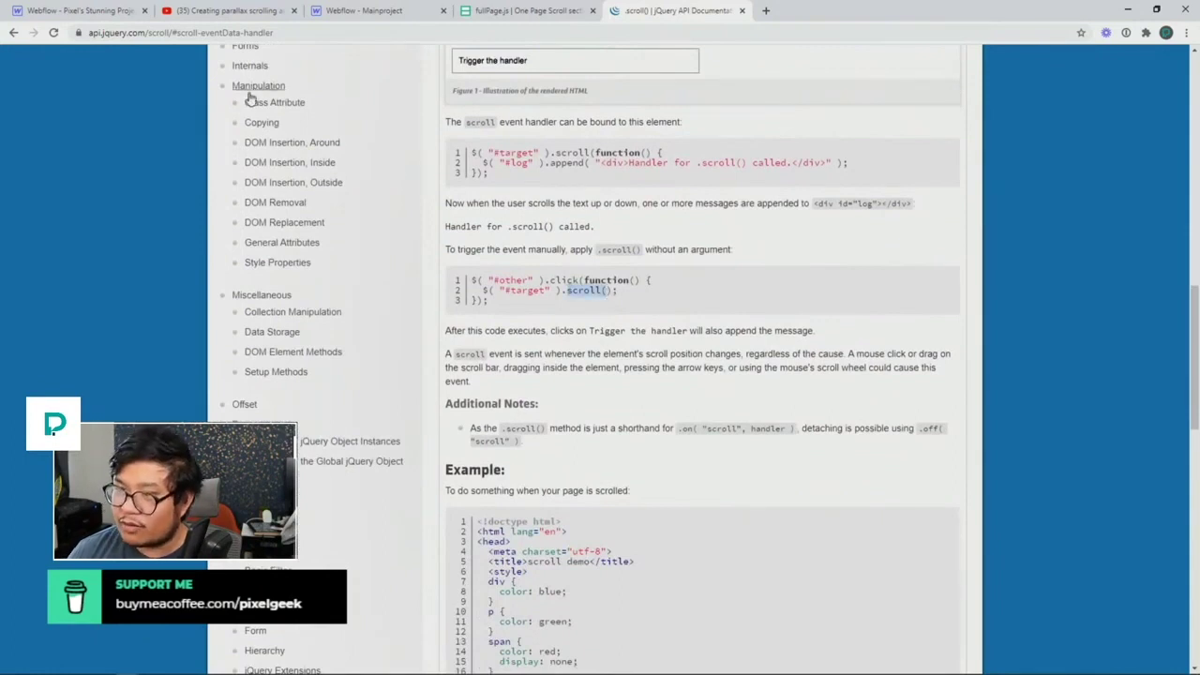
Step: In the Webflow designer, add a Page scrolled page trigger to the Home page
left_click(67, 11)
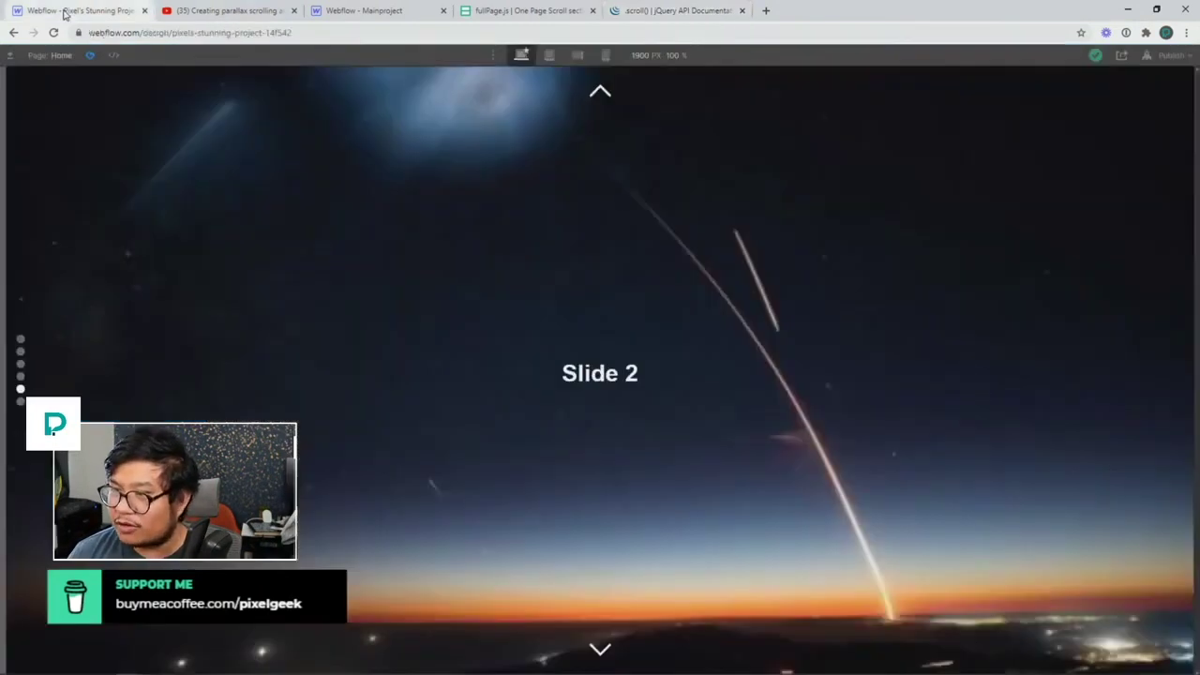
left_click(90, 55)
left_click(1181, 54)
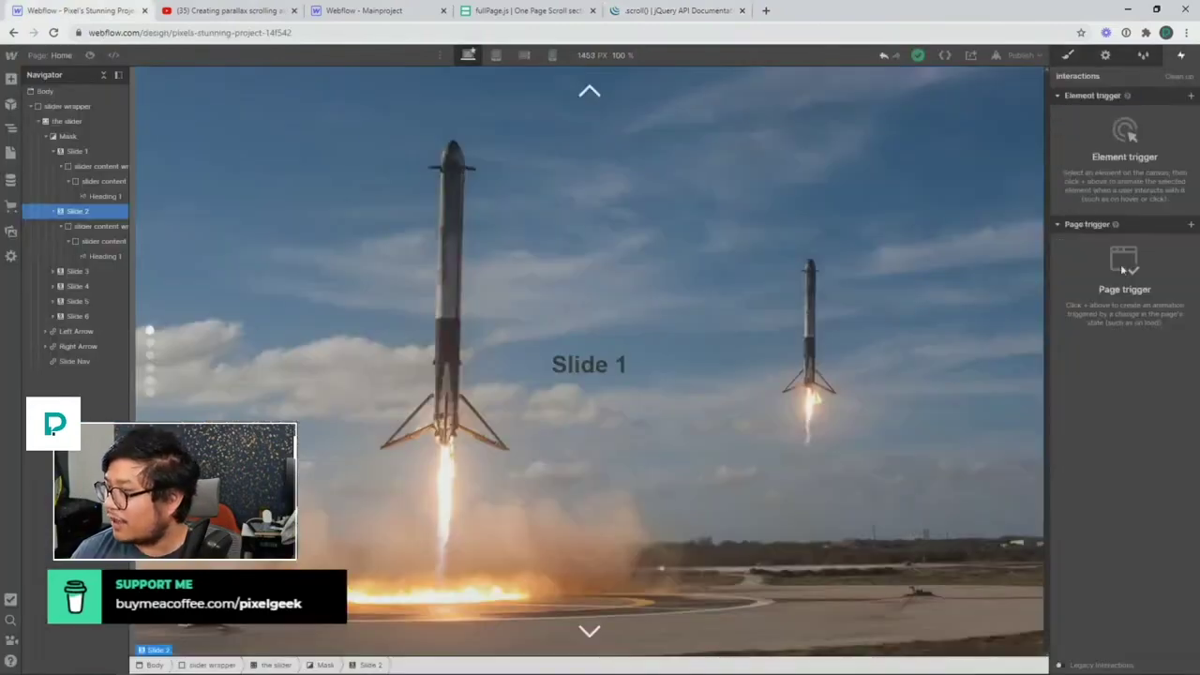
left_click(1190, 224)
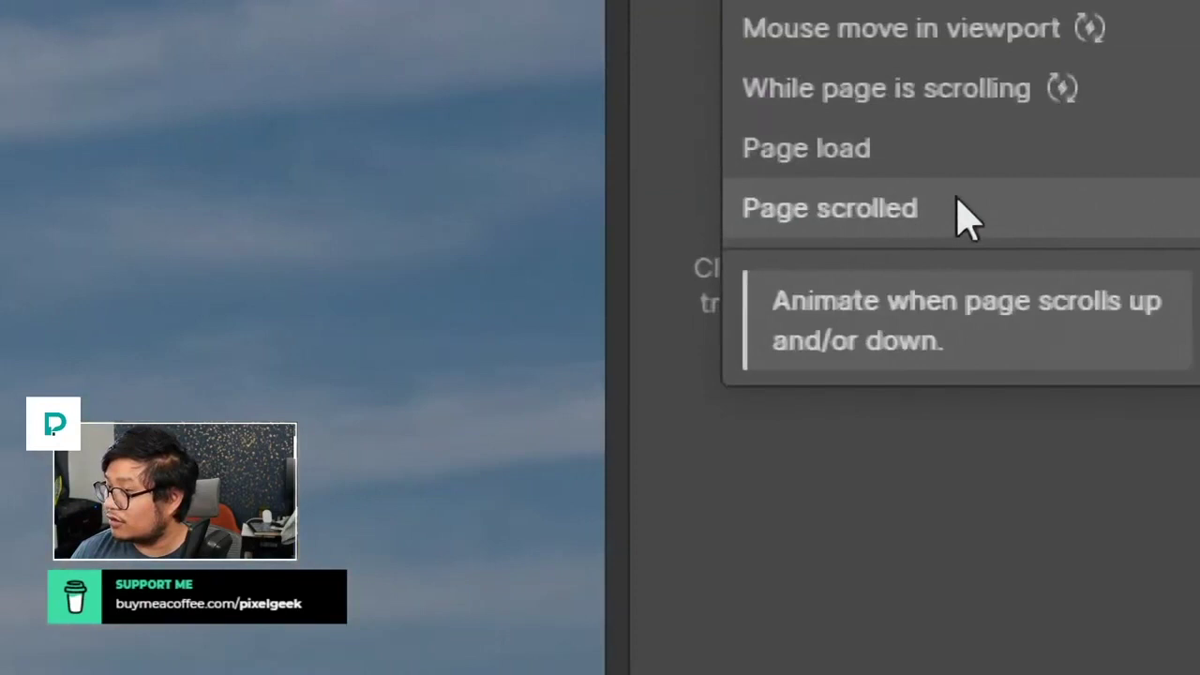
left_click(965, 218)
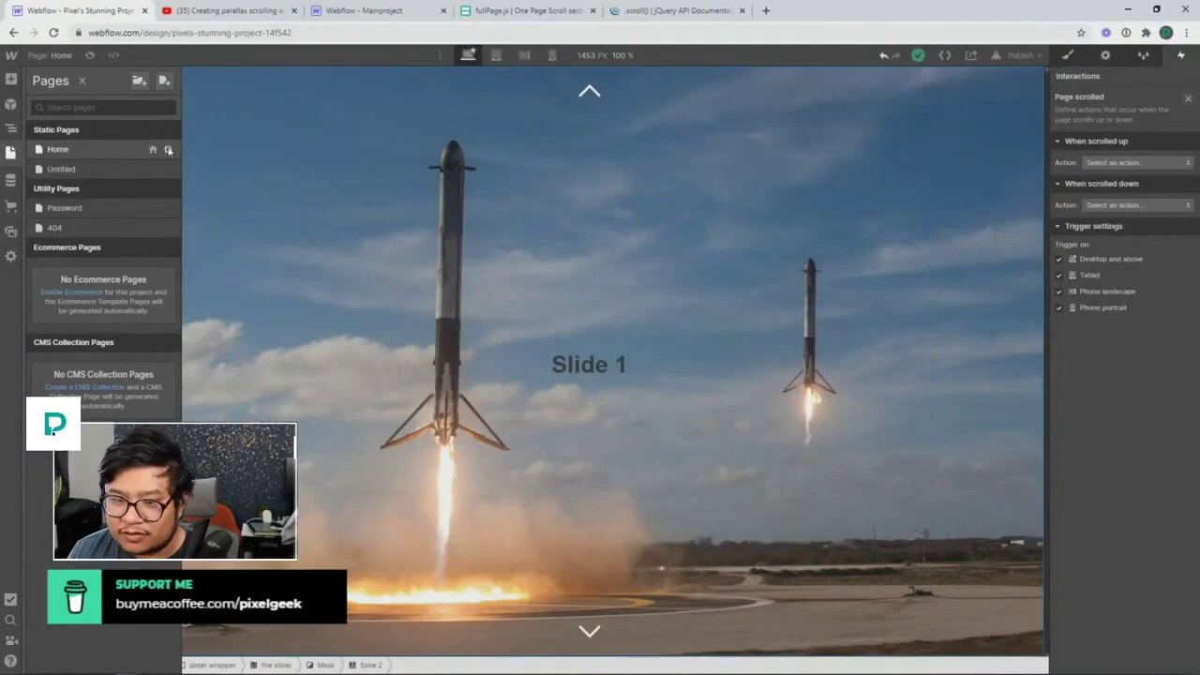
Step: Start a <script> block in the Home page's Before </body> code and paste the wheel listener
left_click(169, 150)
scroll(301, 402, "down", 10)
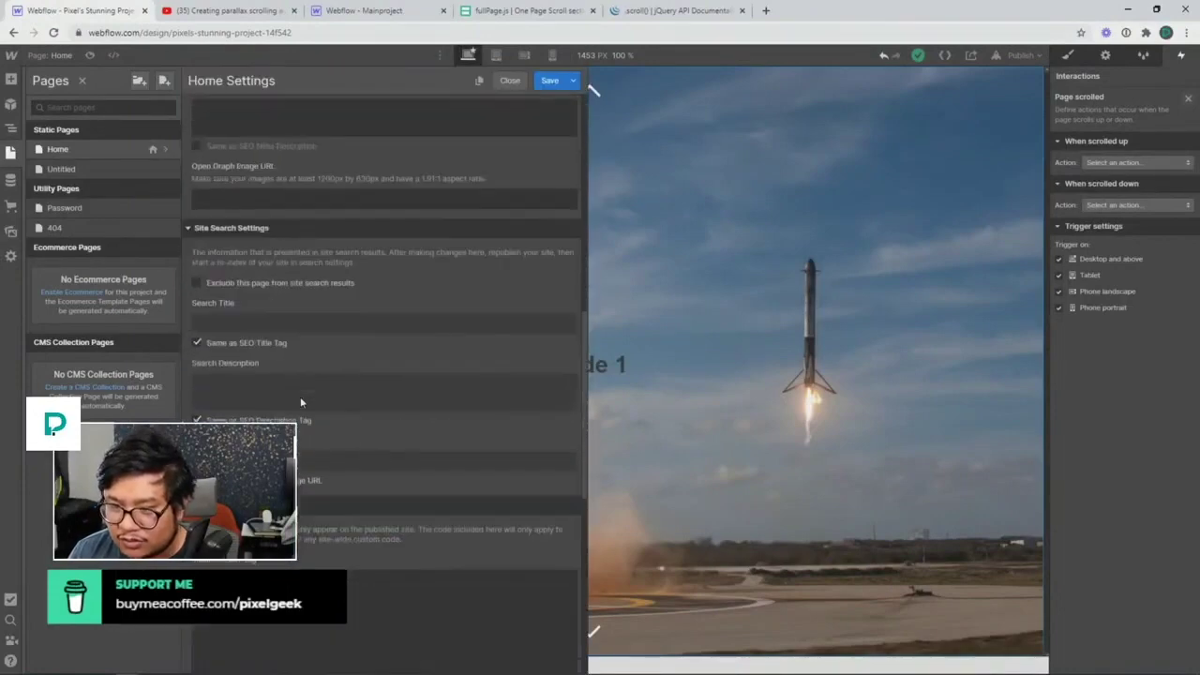
scroll(300, 402, "down", 3)
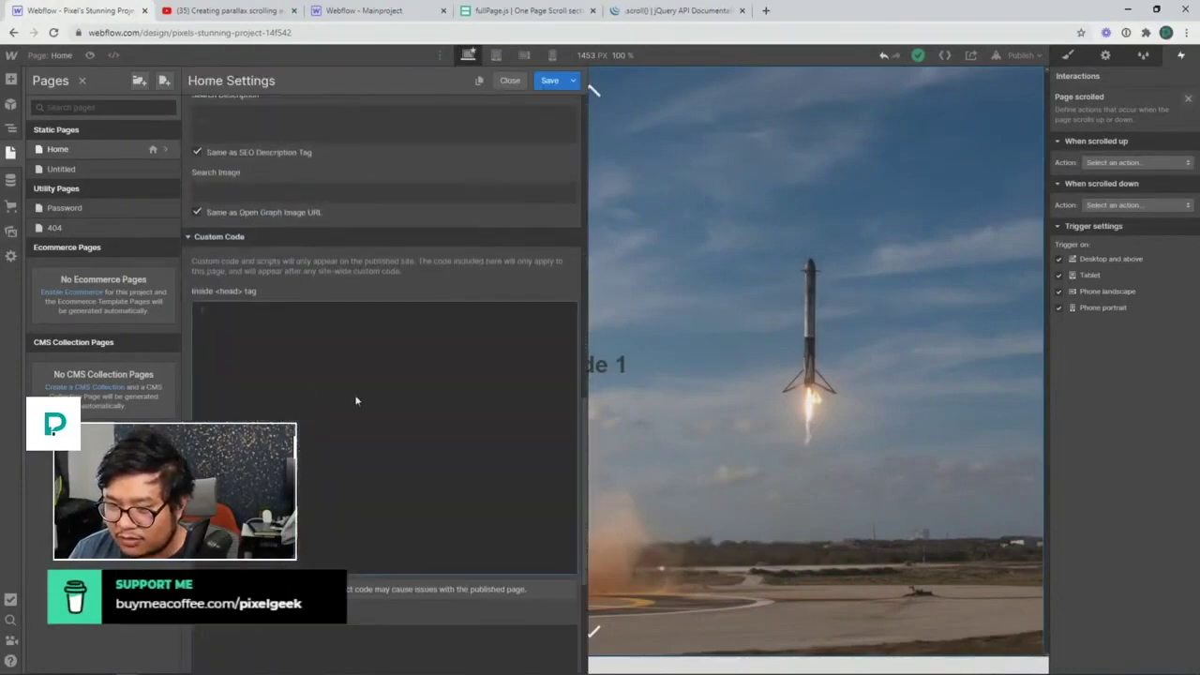
scroll(356, 401, "down", 3)
left_click(336, 417)
type("<script>")
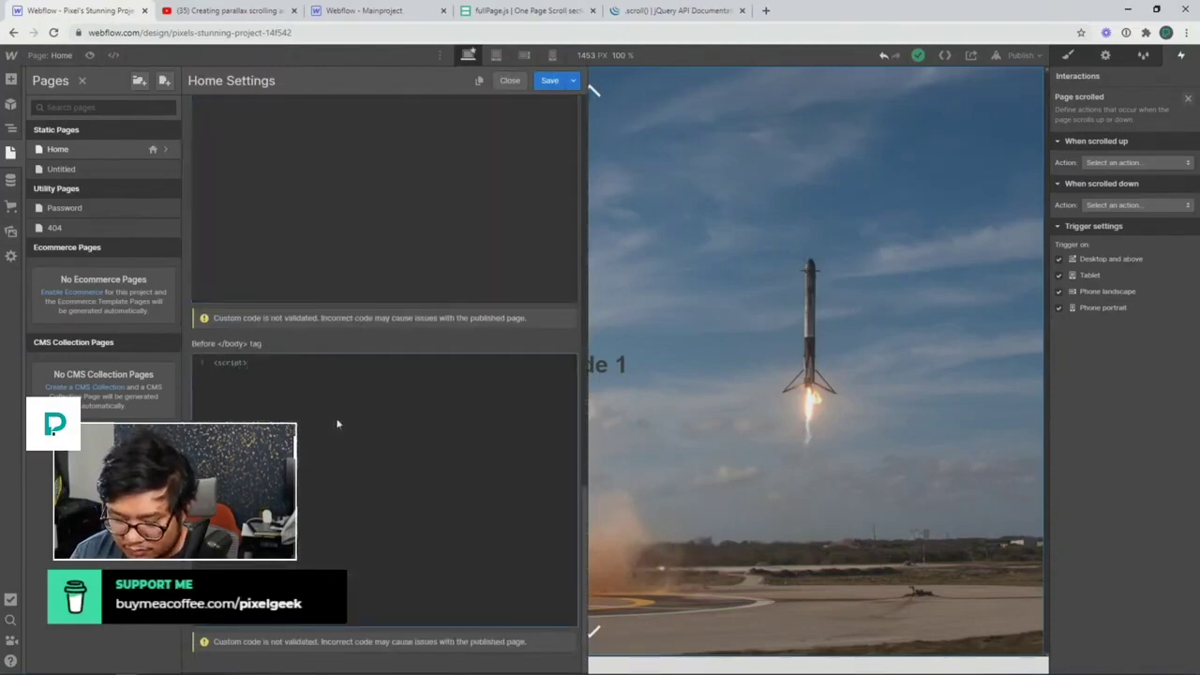
key("Return")
key("ctrl+v")
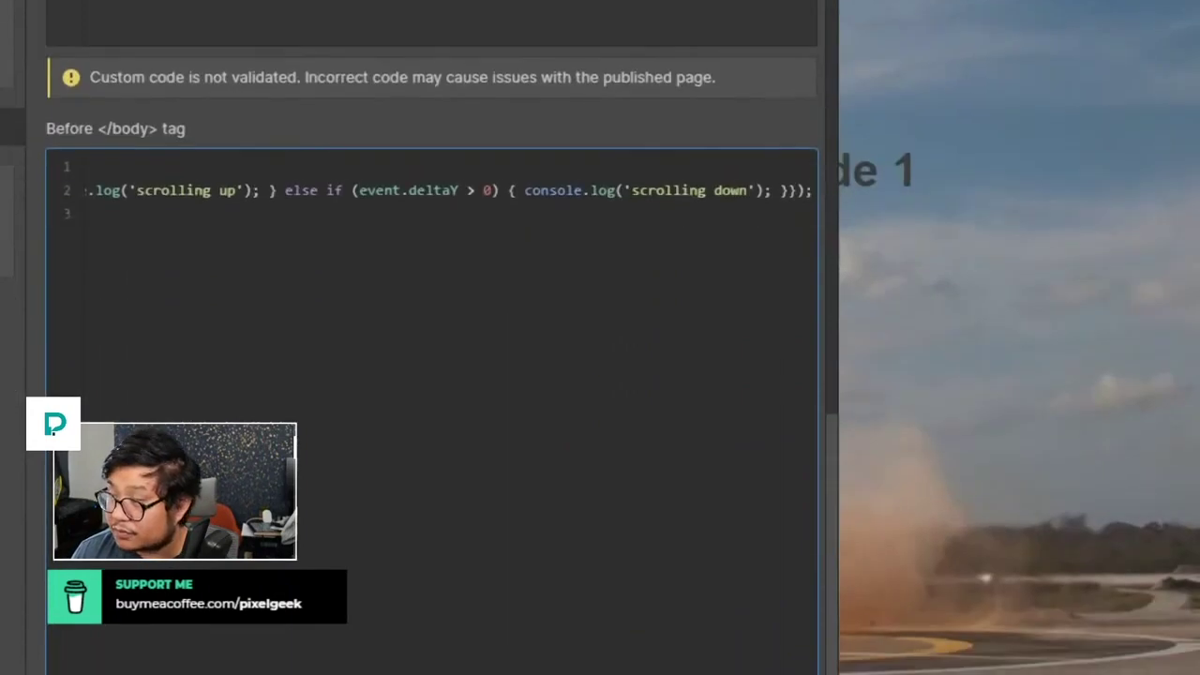
Step: Move the if statement and the else branch onto their own indented lines
scroll(189, 197, "left", 10)
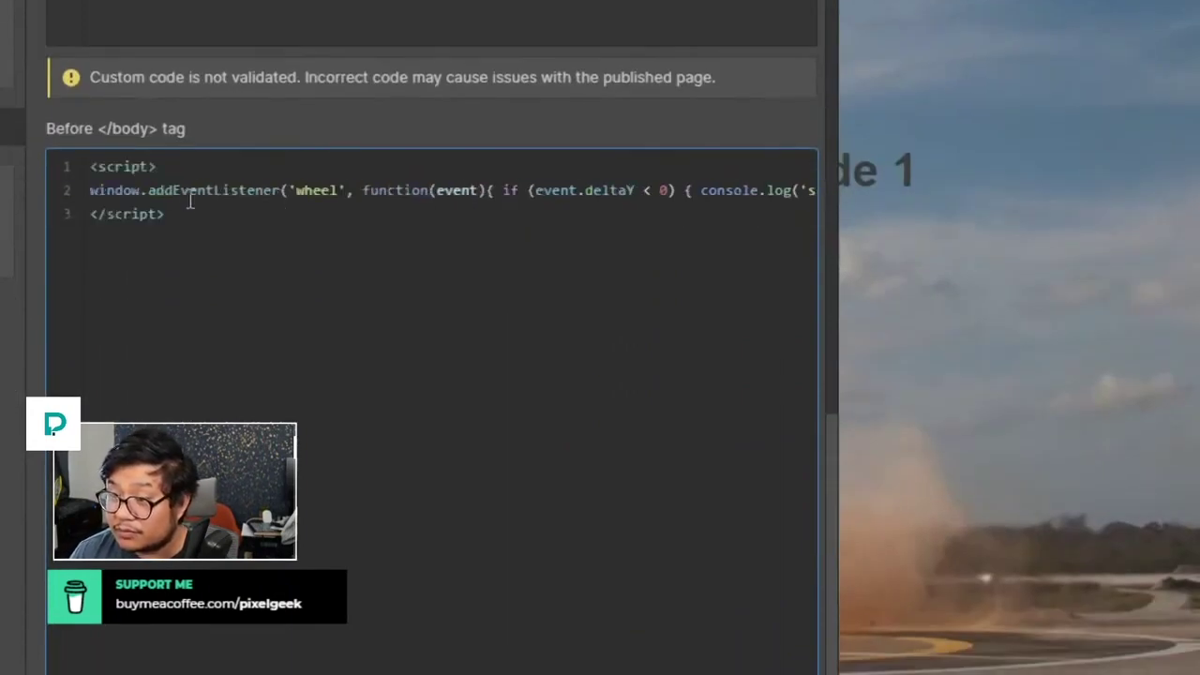
left_click(490, 195)
key("Return")
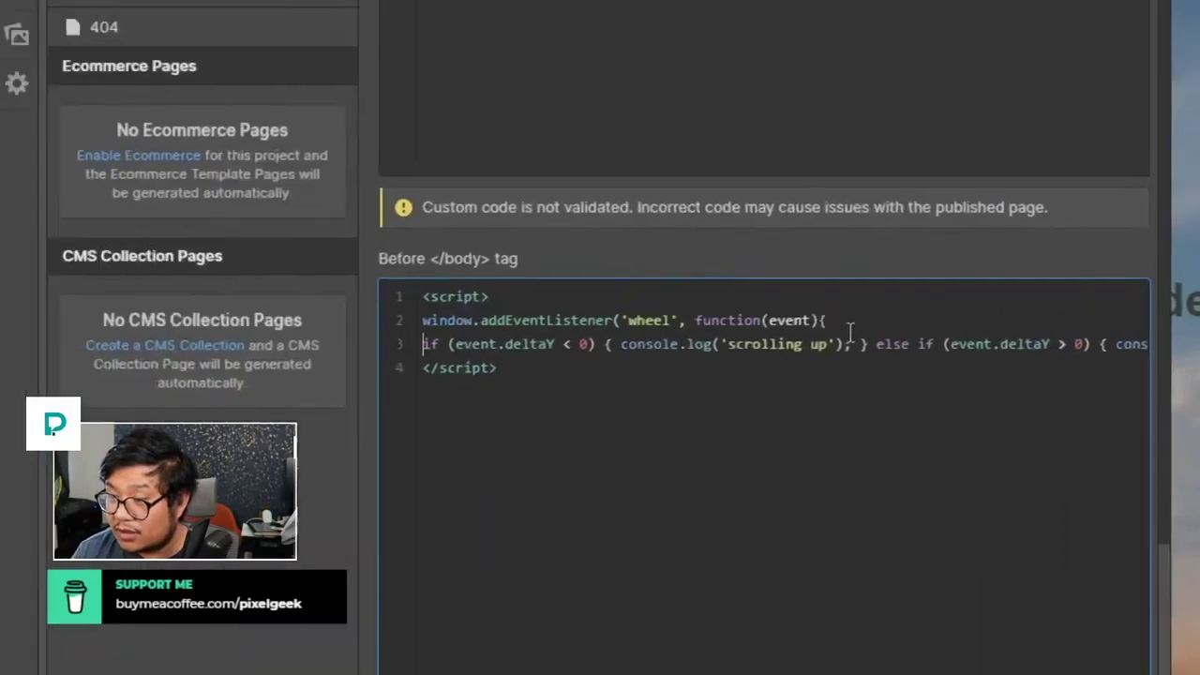
key("Tab")
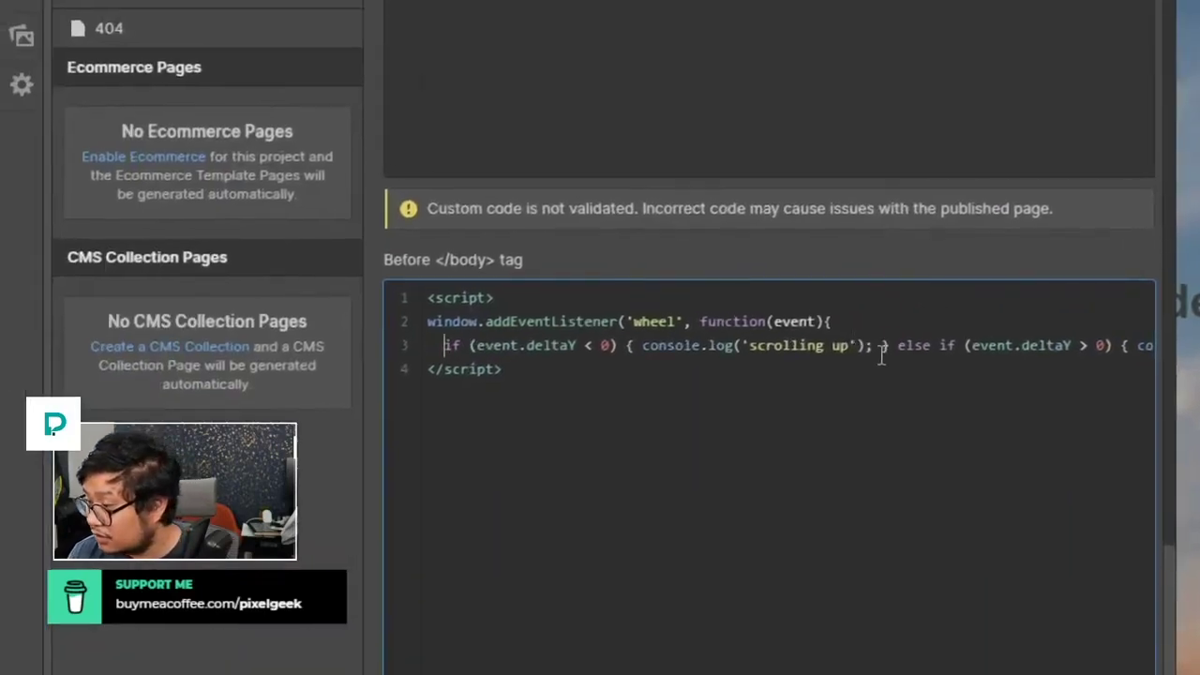
left_click(891, 345)
key("Return")
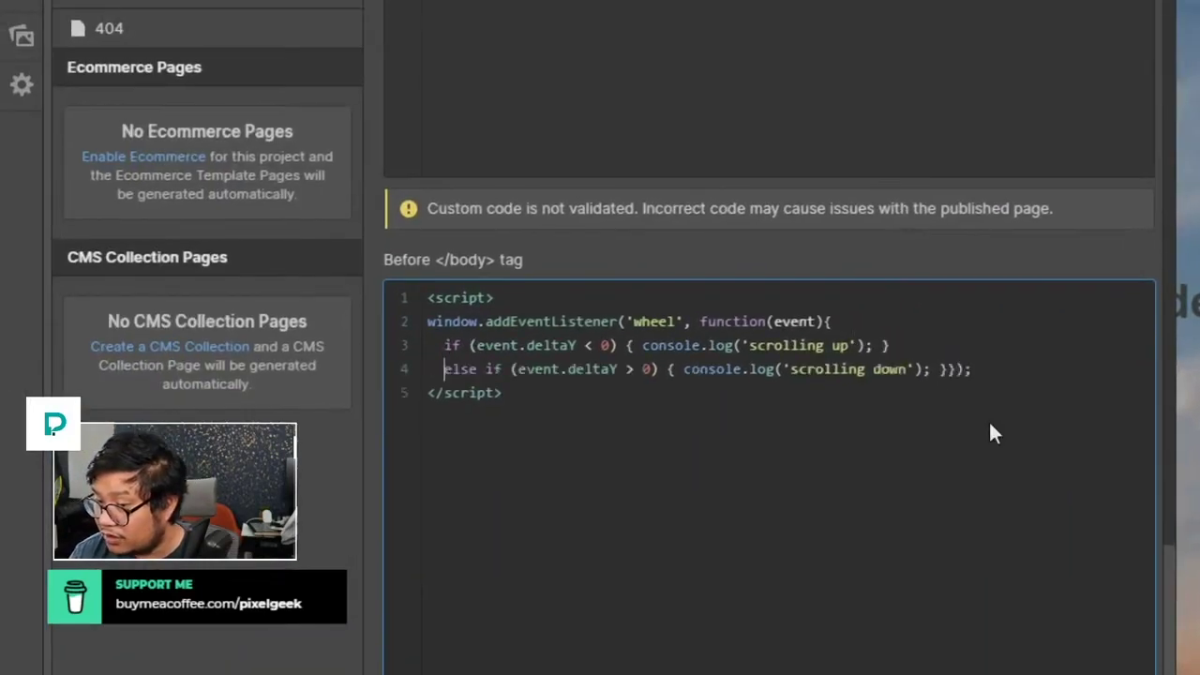
key("Right")
key("Right")
key("Right")
key("Right")
key("Right")
key("Right")
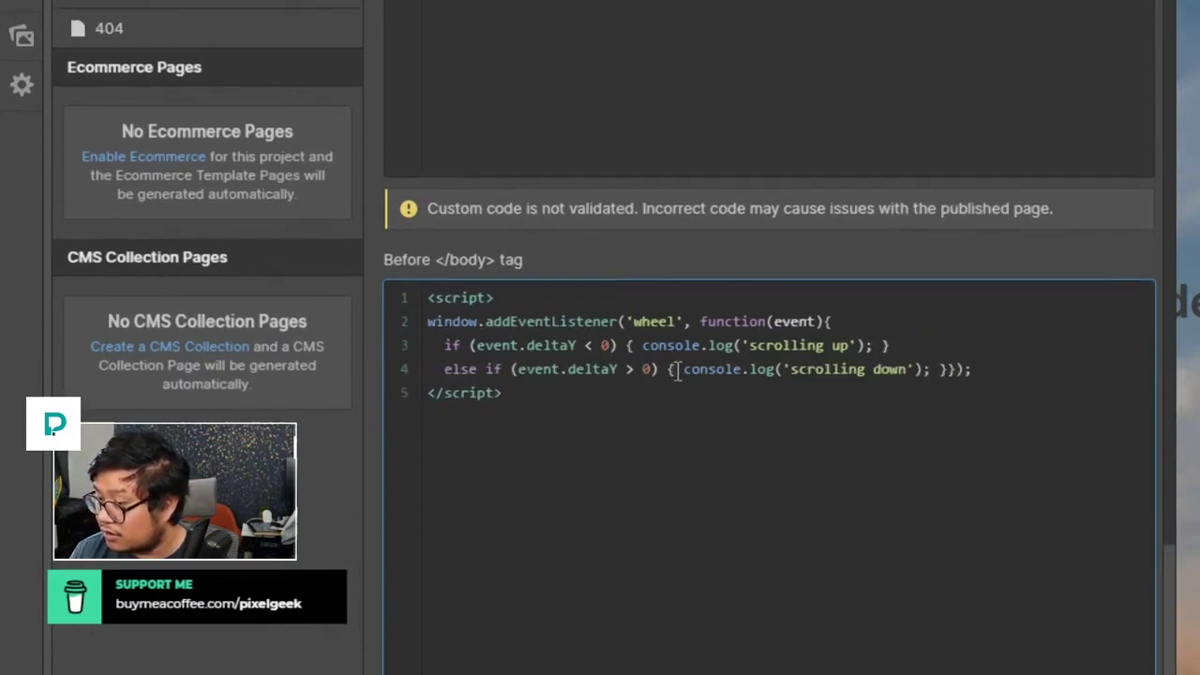
Step: Put both console.log calls and each closing brace on separate, aligned lines
left_click(683, 370)
key("Return")
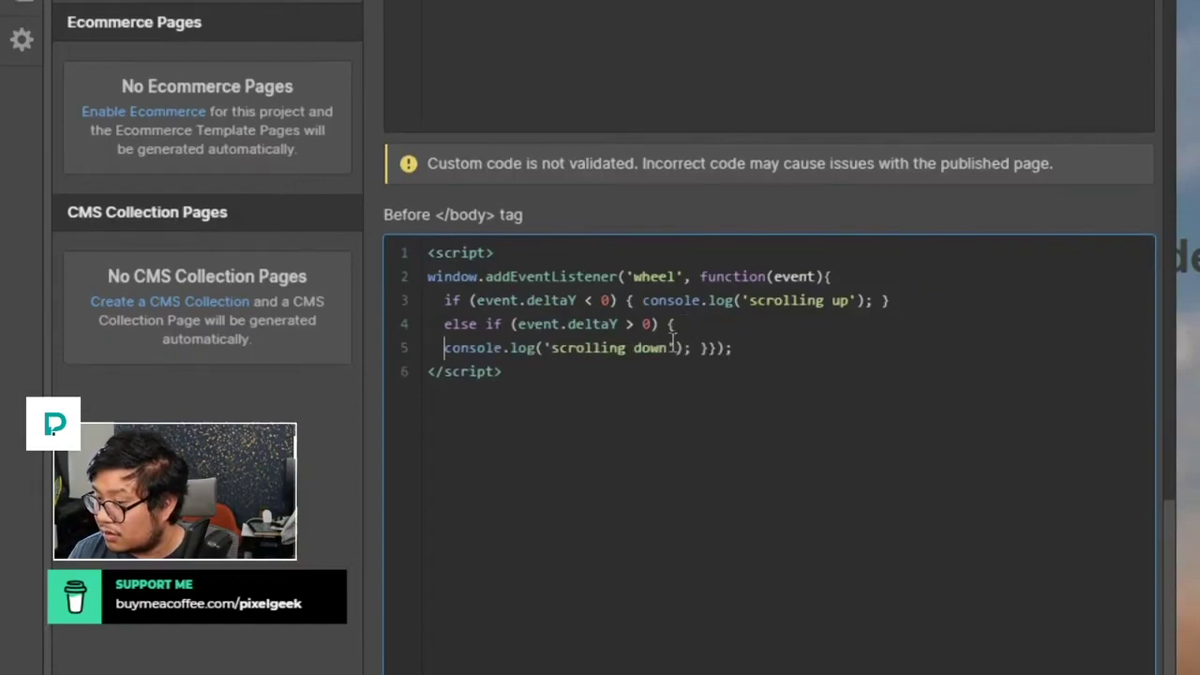
key("Return")
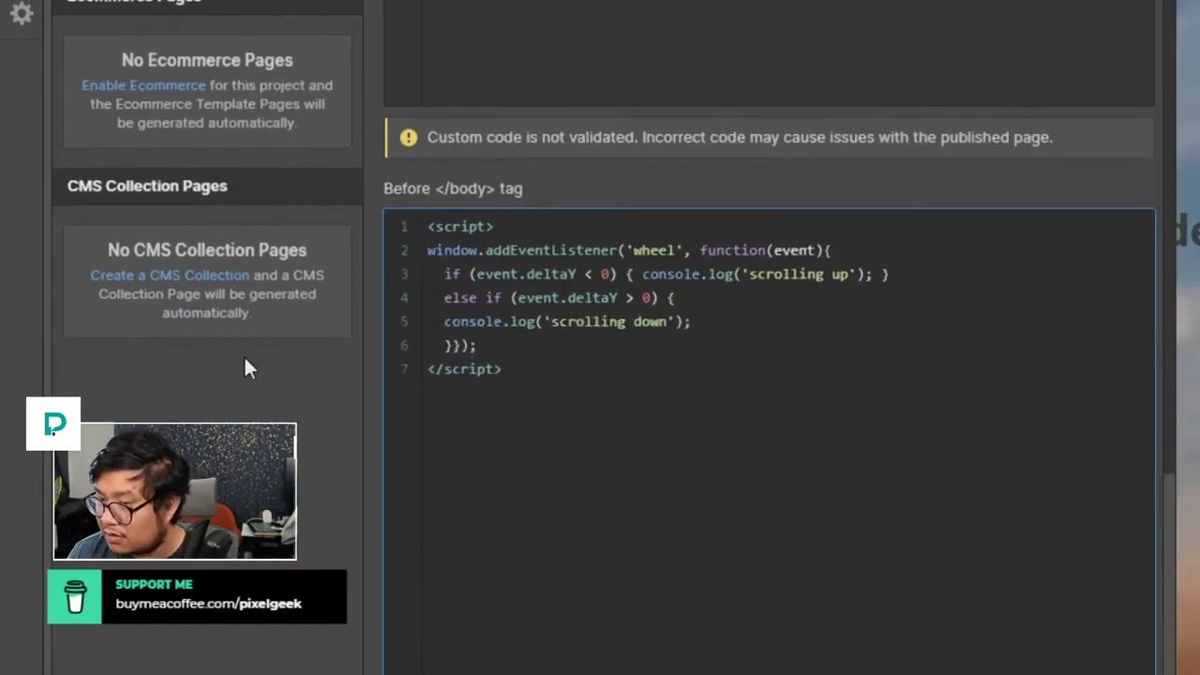
left_click(441, 320)
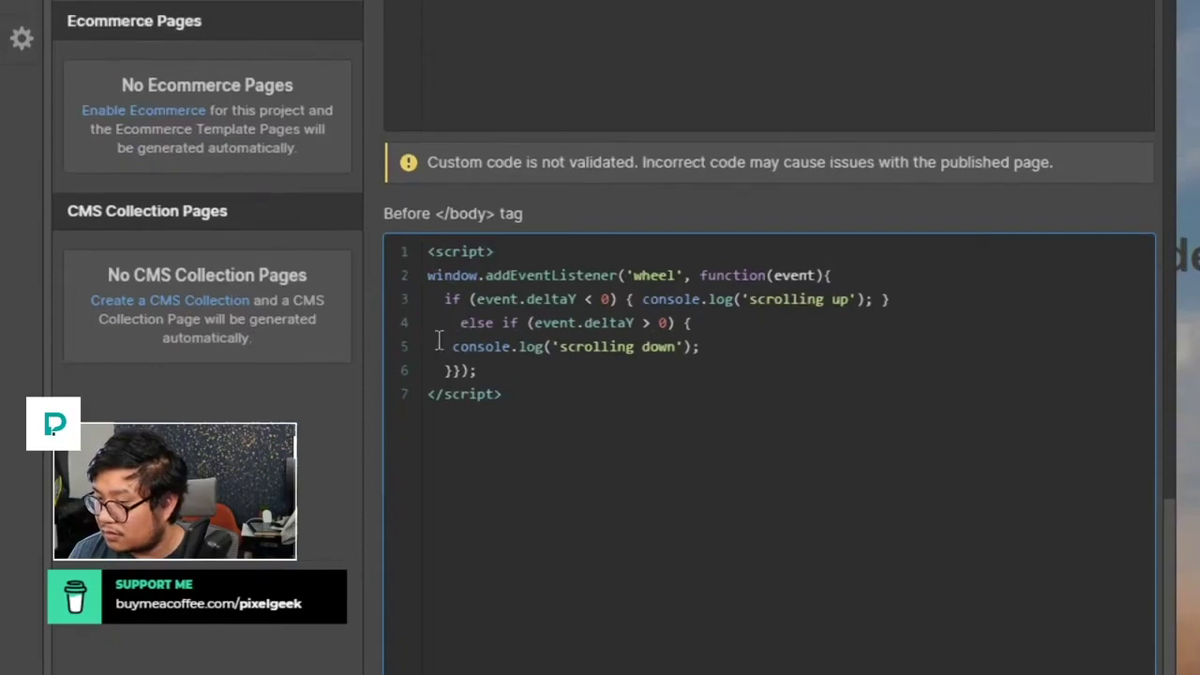
key("BackSpace")
key("BackSpace")
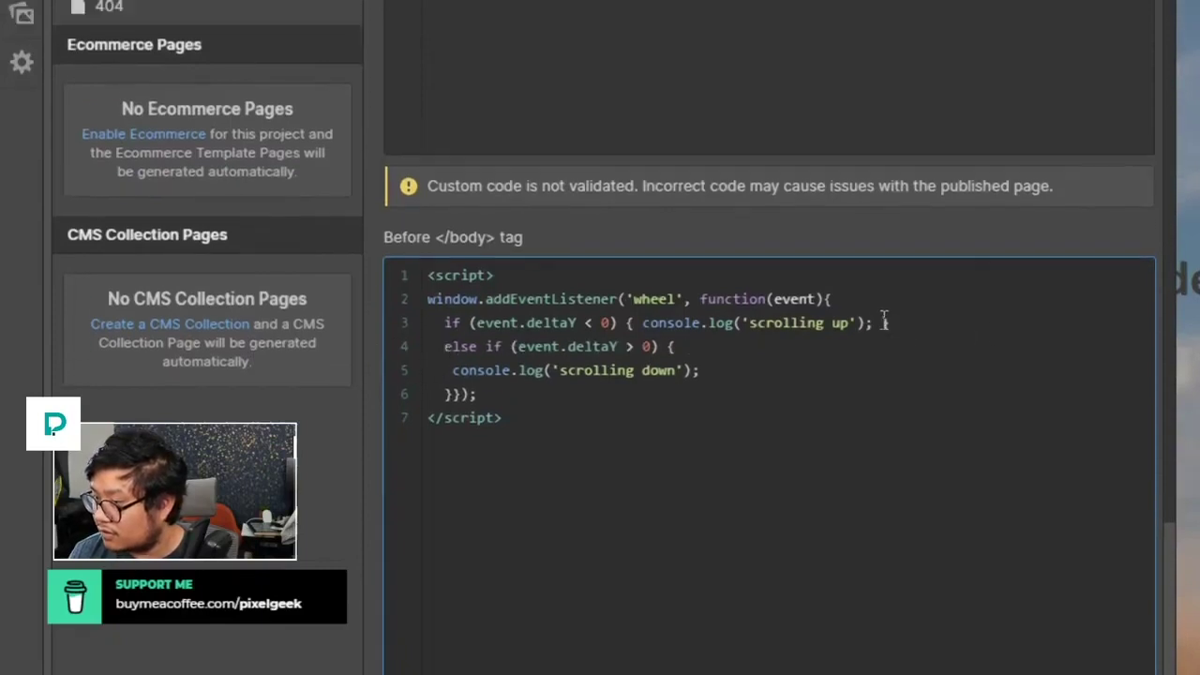
key("Return")
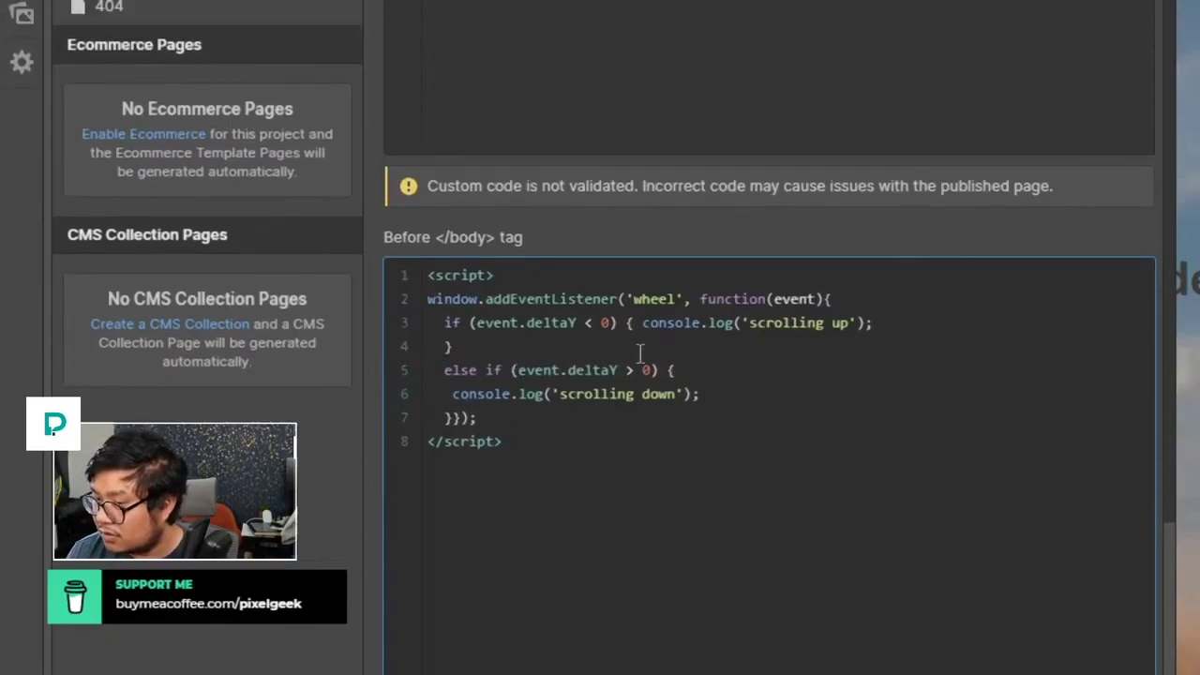
left_click(634, 322)
key("Delete")
key("Return")
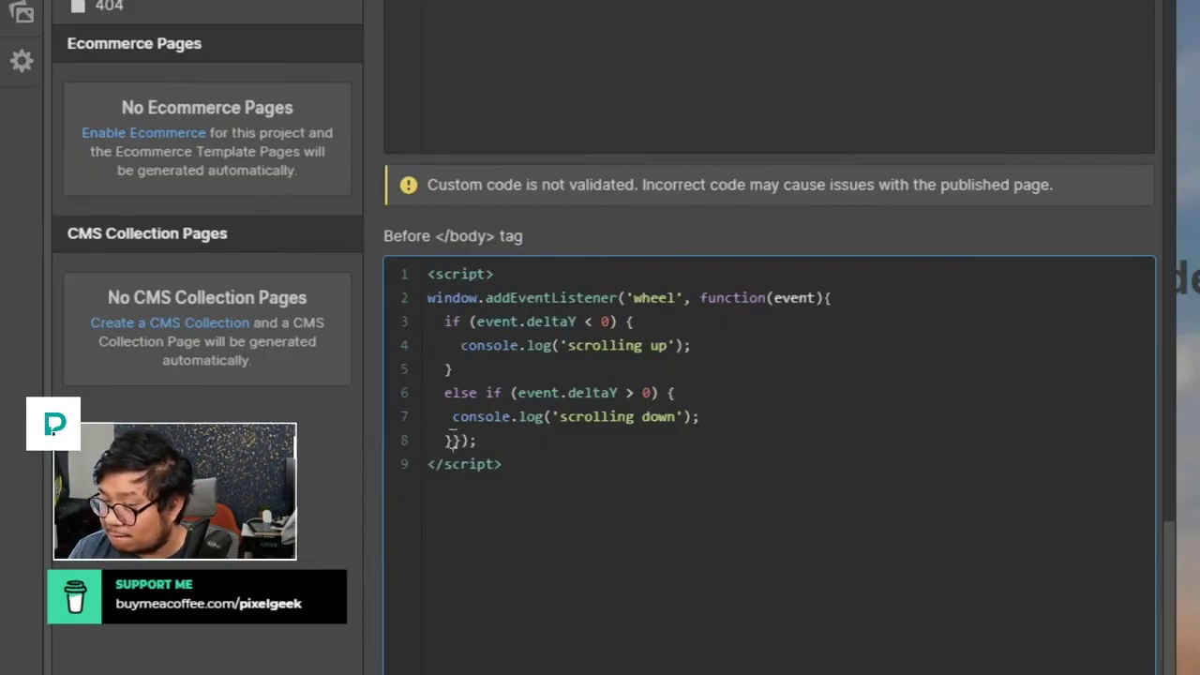
key("Return")
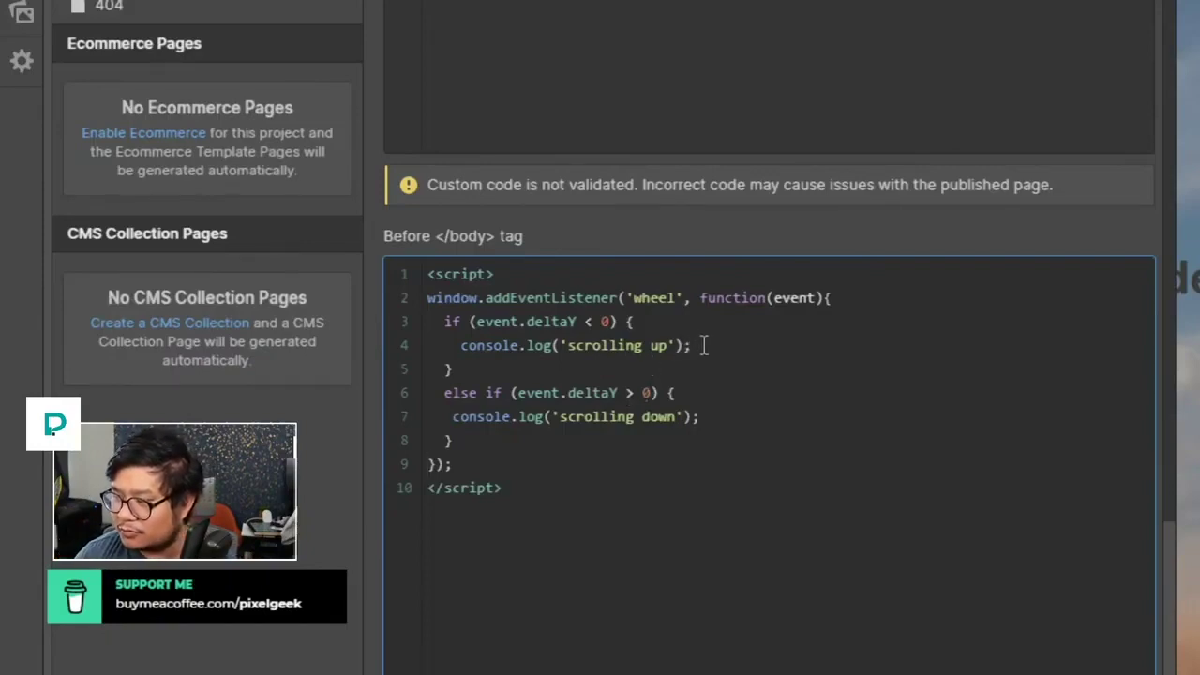
Step: Select the console.log('scrolling up') statement in the ten-line script
left_click_drag(704, 344, 459, 345)
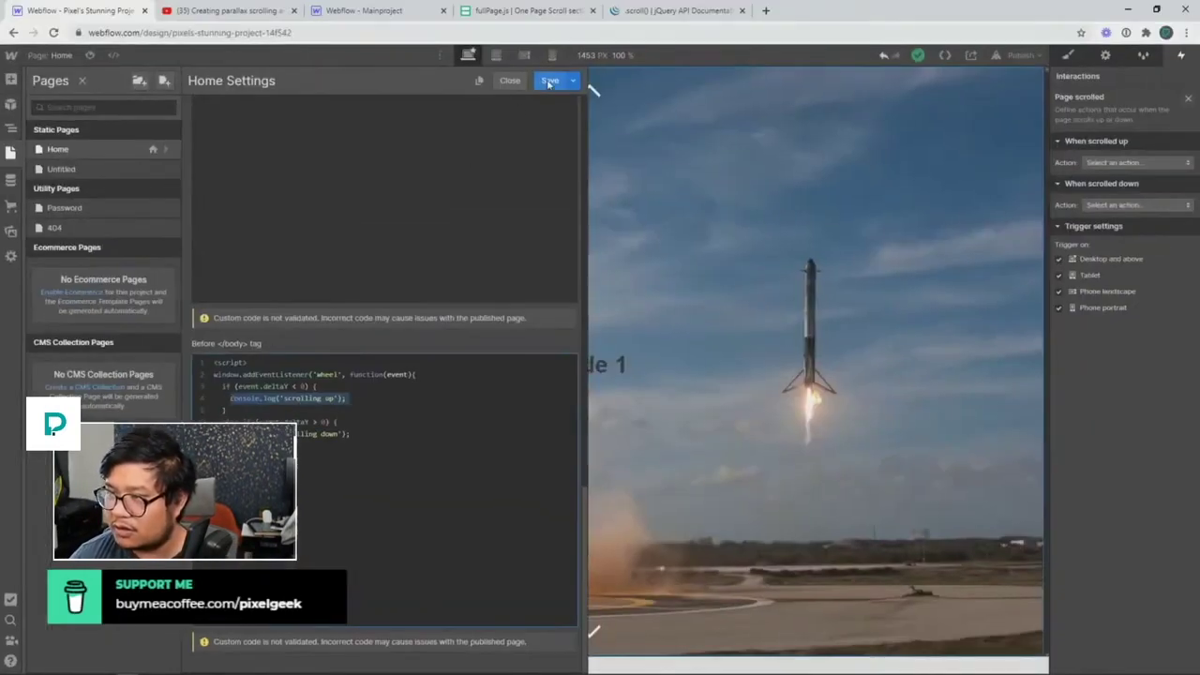
Step: Save and close the custom code, then give the slider's Left Arrow the ID go-up
left_click(548, 82)
left_click(509, 81)
left_click(468, 354)
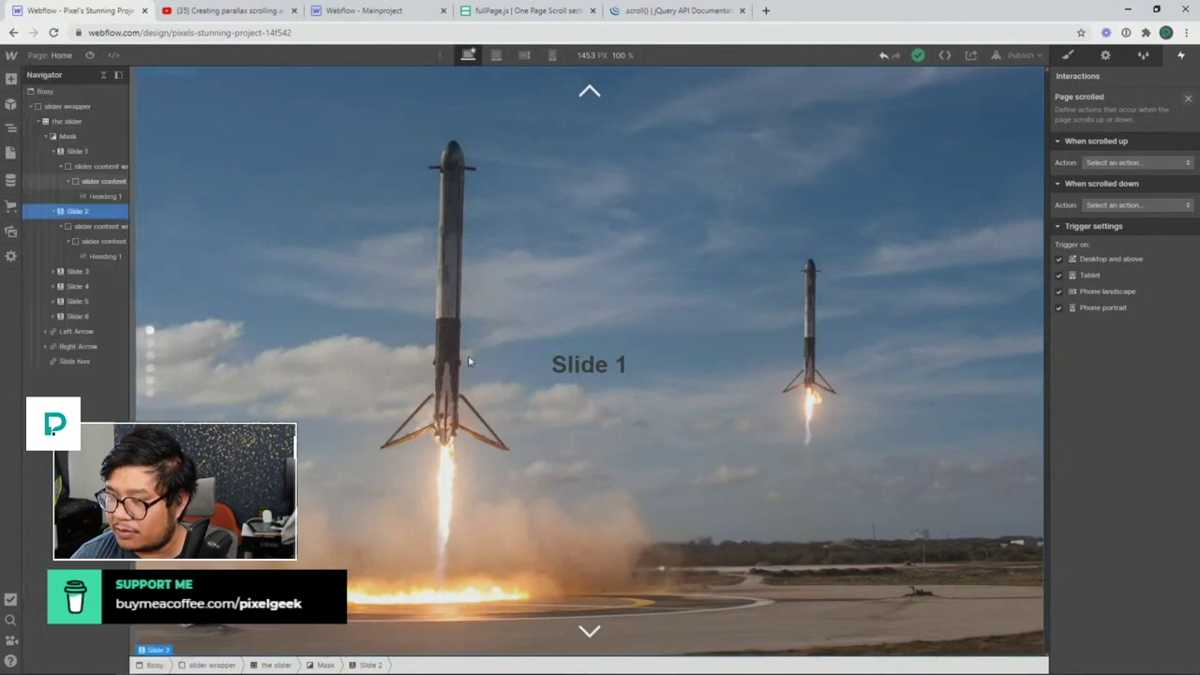
left_click(589, 92)
left_click(90, 333)
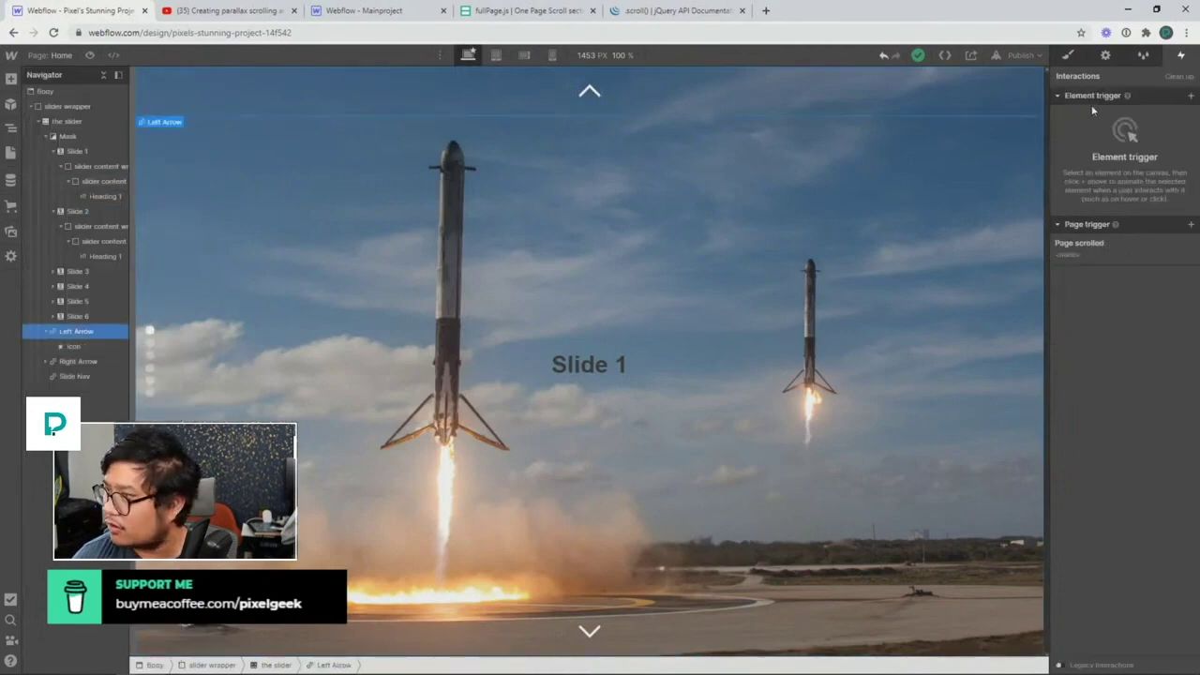
left_click(1104, 55)
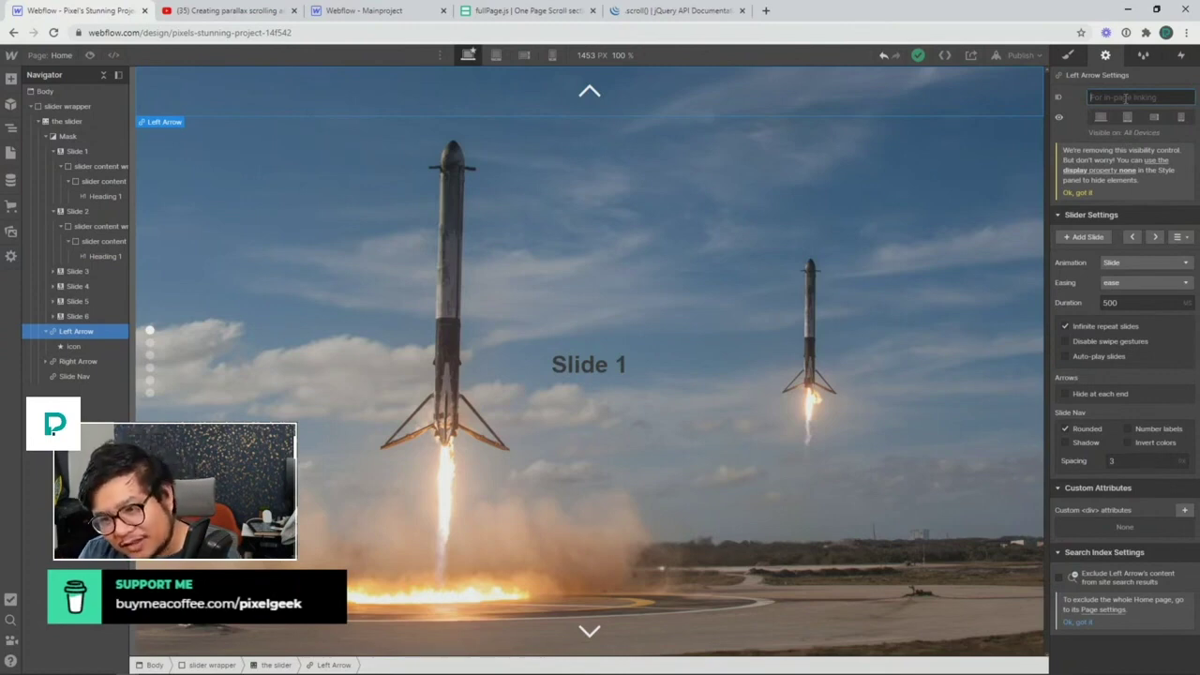
type("up-arrow")
key("ctrl+a")
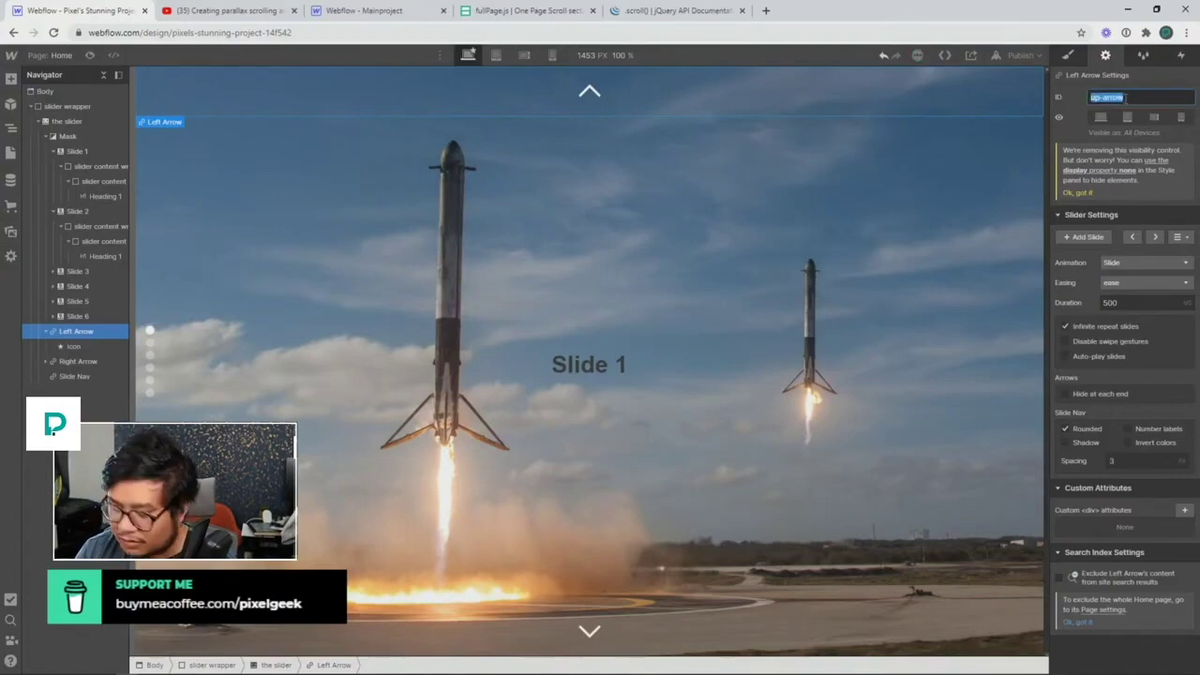
type("go-l")
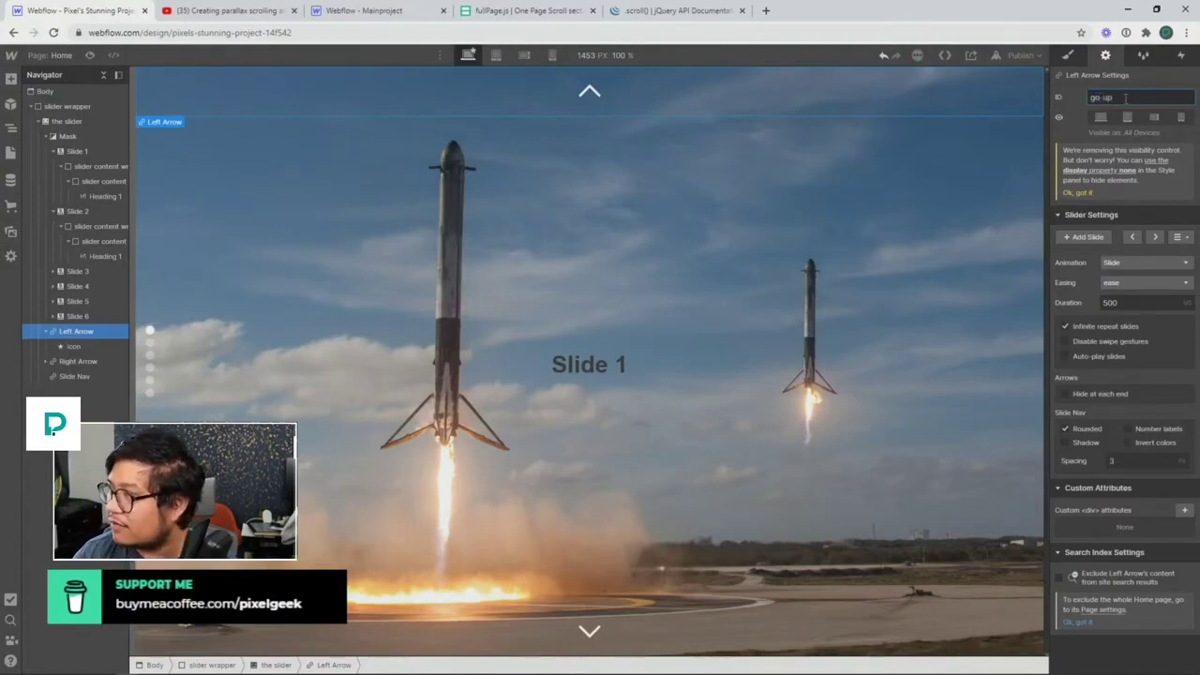
Step: Give the slider's Right Arrow the ID go-down
left_click(868, 253)
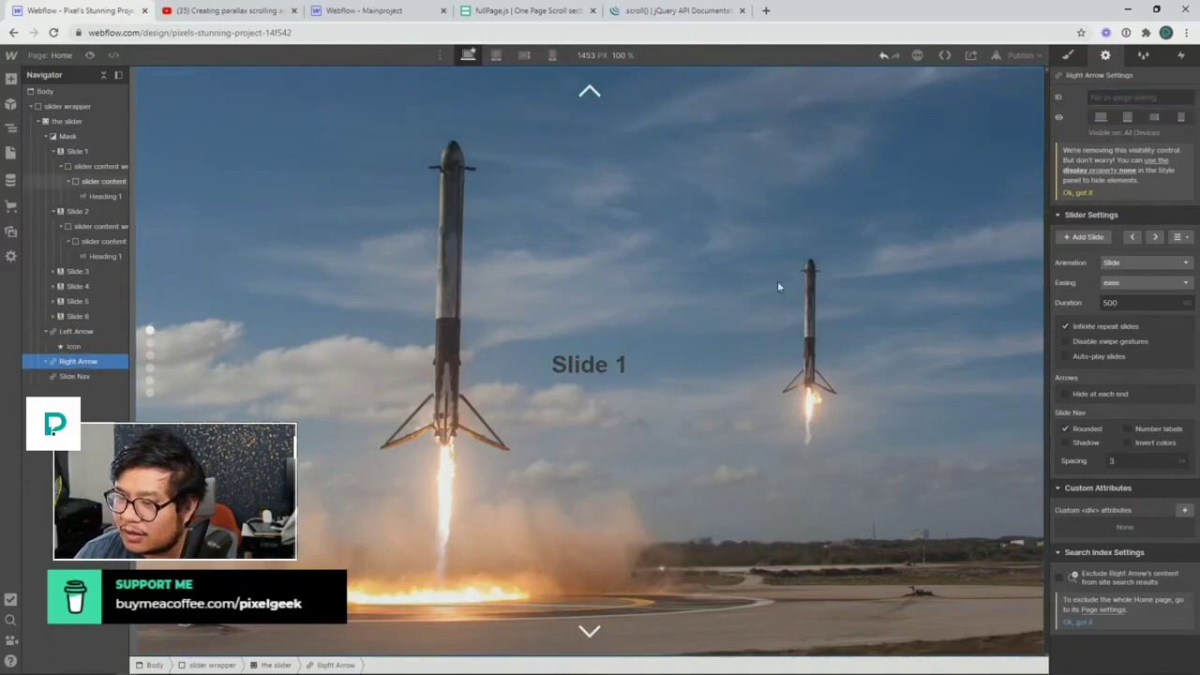
left_click(1130, 100)
type("go-down")
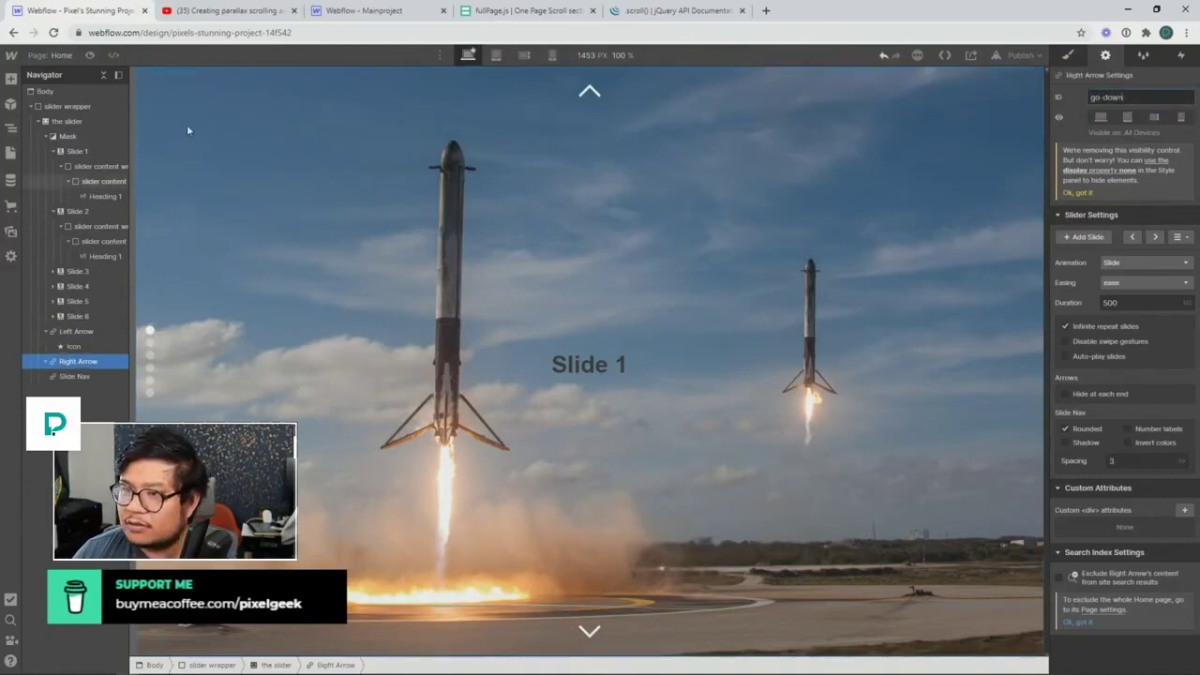
type("p")
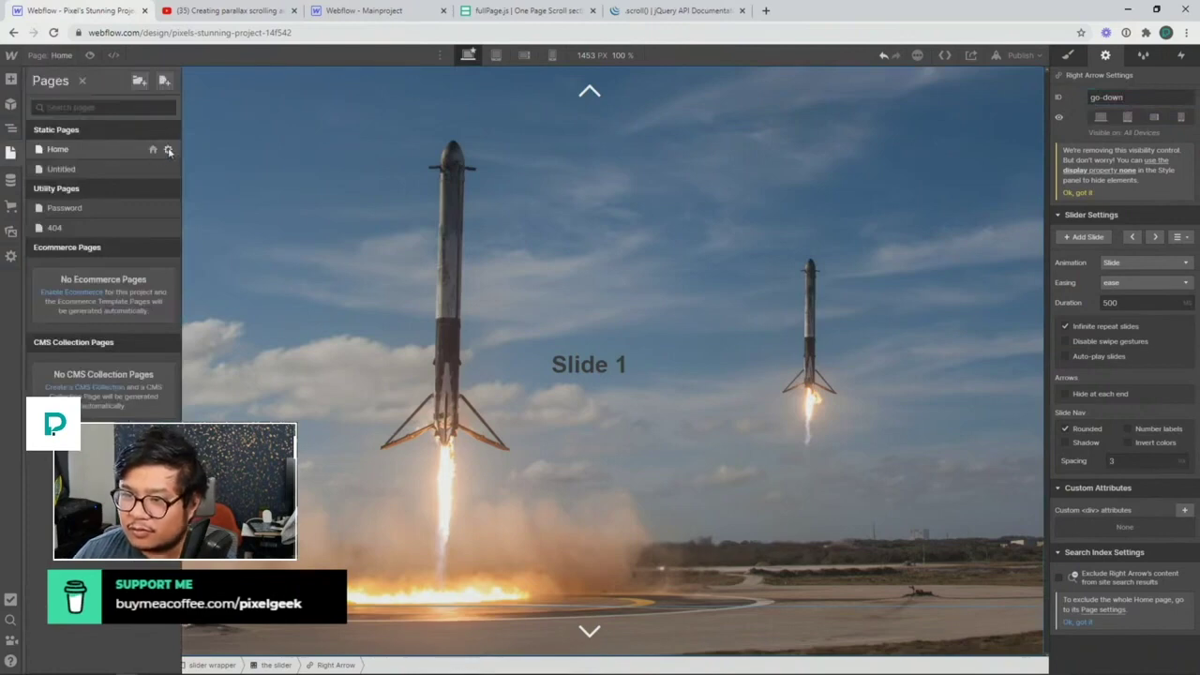
Step: Replace the scrolling-up log with $('#go-up').trigger('click'); in the Home page script
left_click(168, 151)
scroll(331, 423, "down", 10)
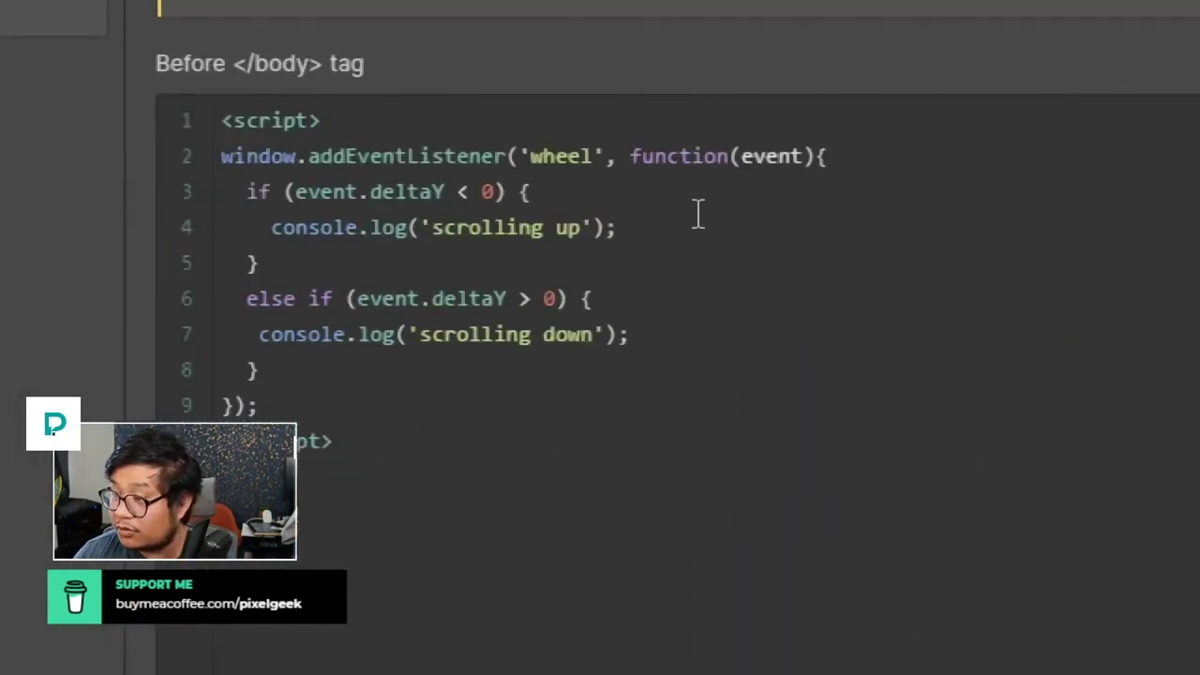
left_click_drag(448, 441, 181, 458)
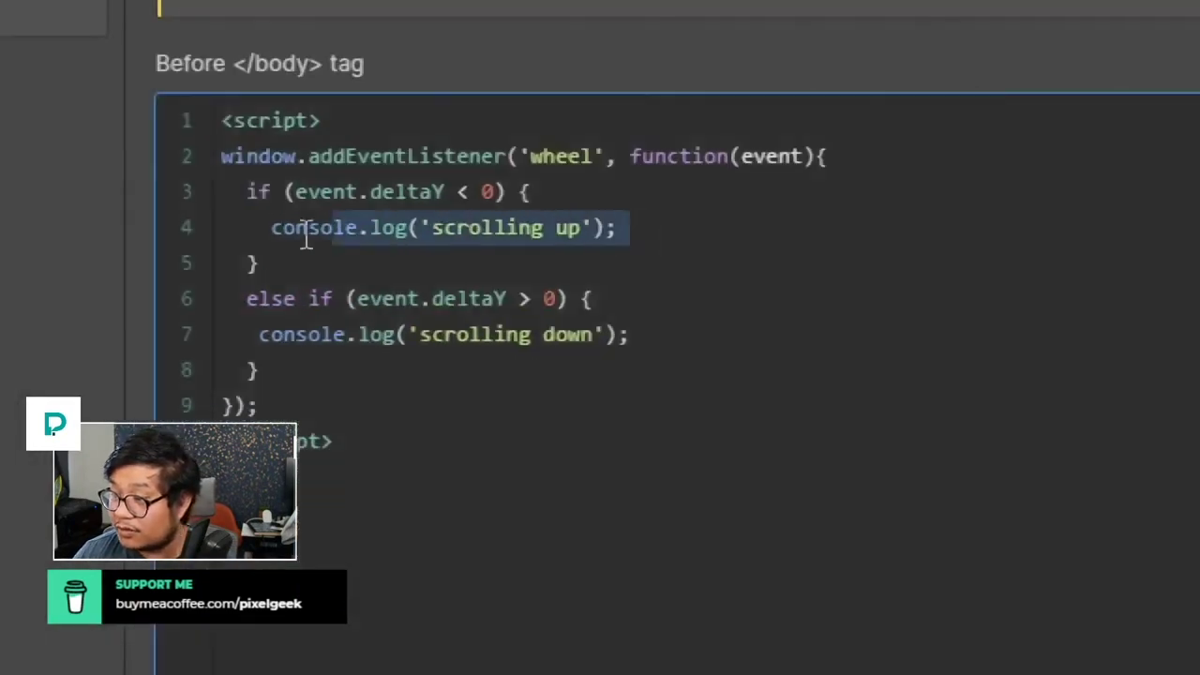
left_click_drag(283, 240, 268, 244)
type("$(")
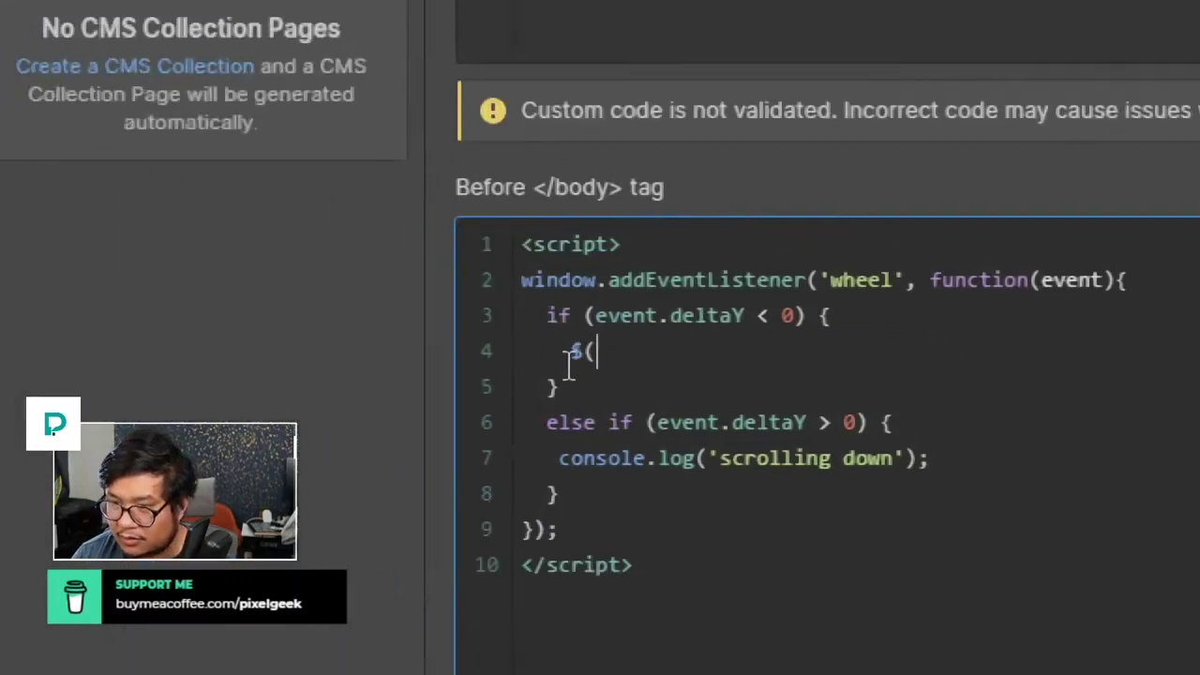
type("'#")
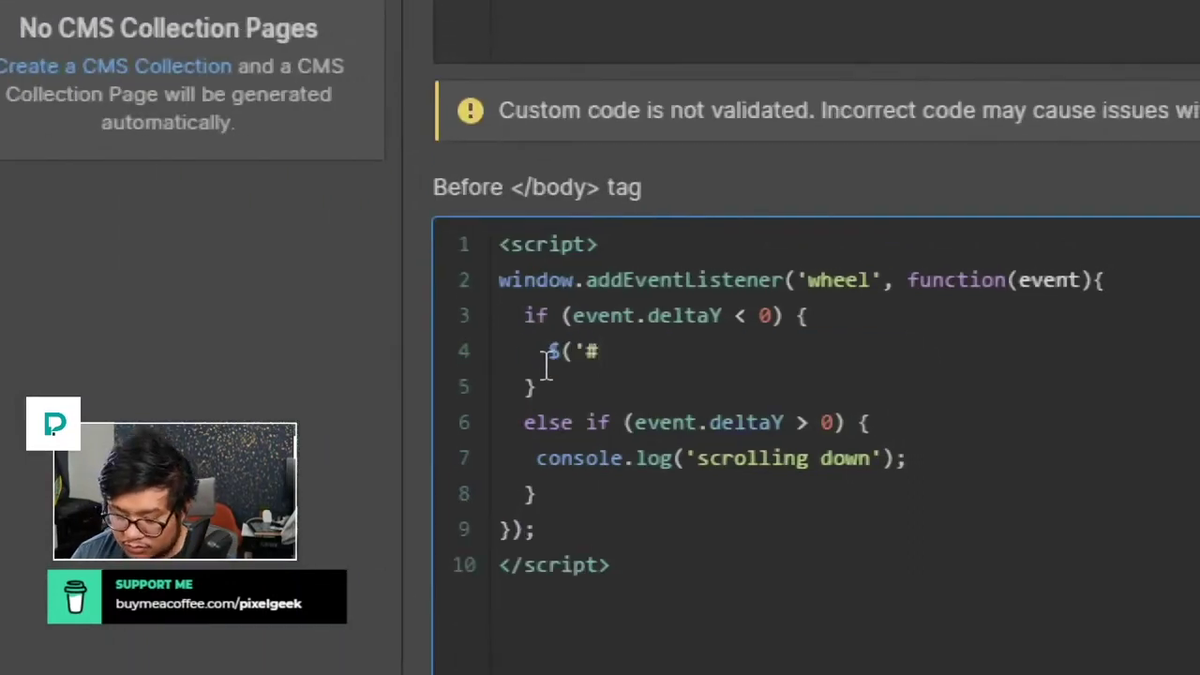
type("go-up')")
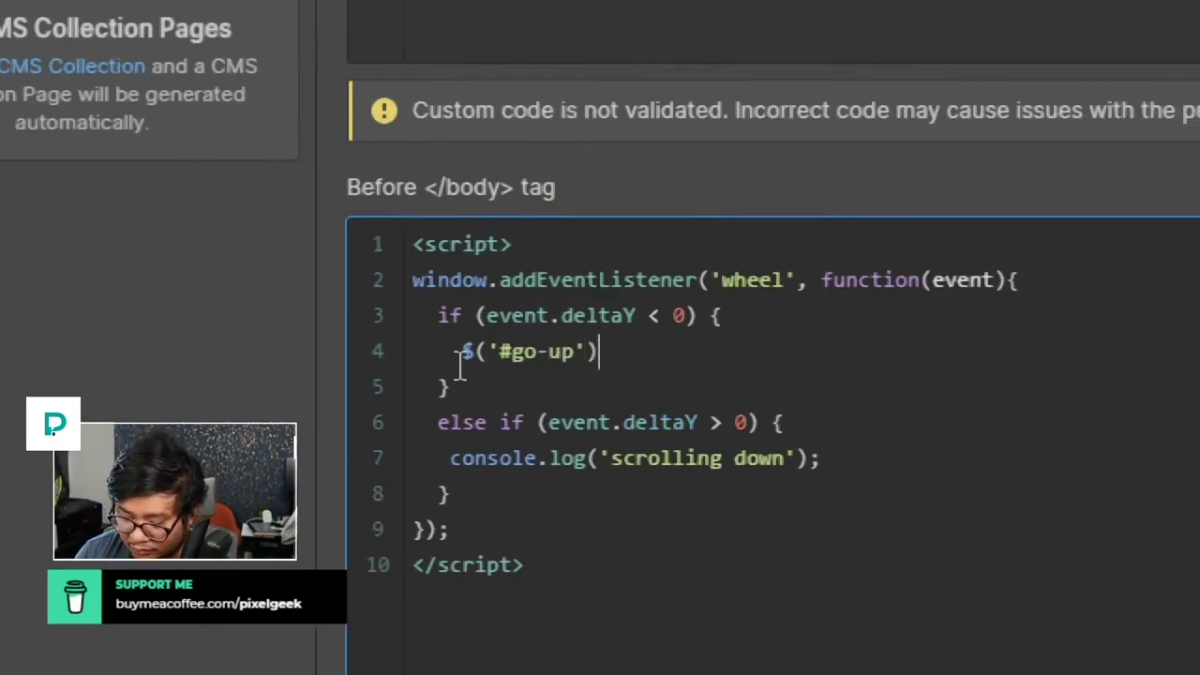
type(".trigger('")
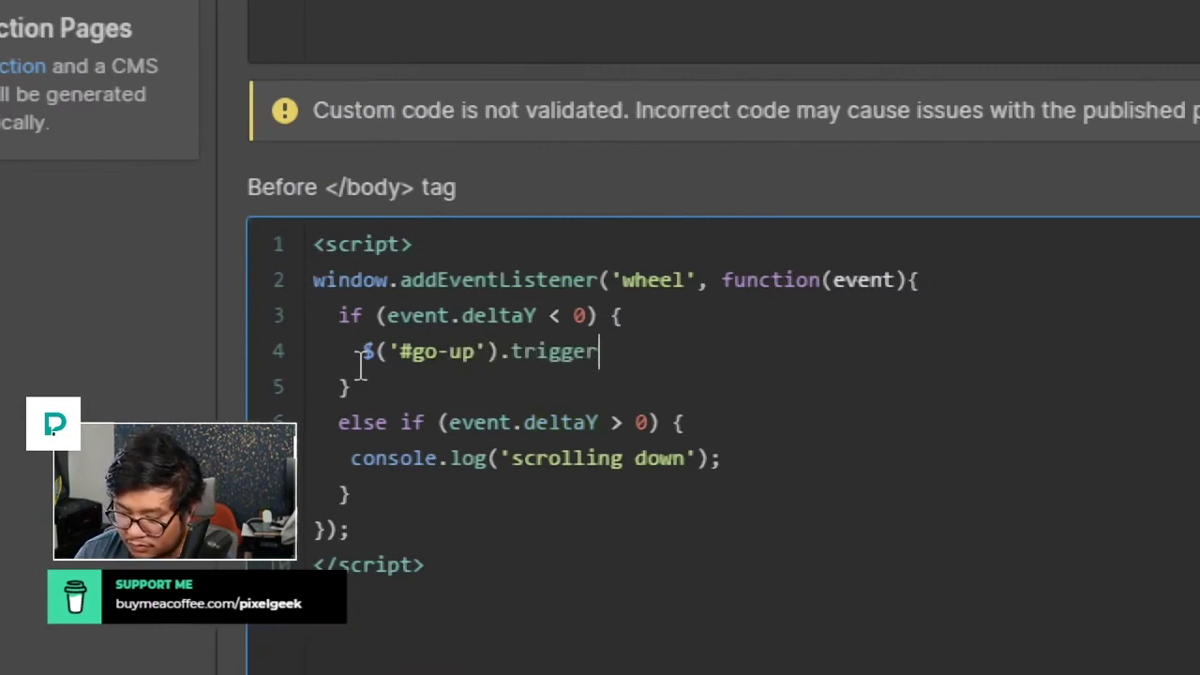
type("tap")
key("BackSpace")
key("BackSpace")
key("BackSpace")
type("click');")
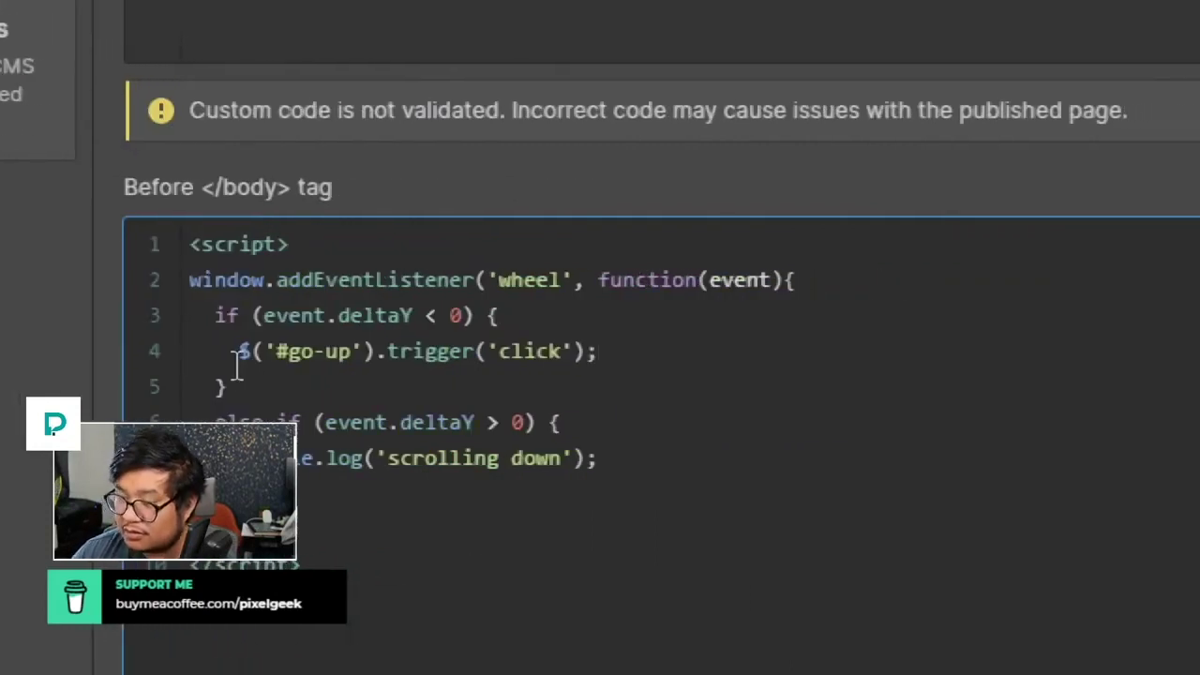
Step: Replace the scrolling-down log with $('#go-down').trigger('click');
left_click_drag(236, 366, 644, 354)
key("ctrl+c")
left_click_drag(599, 460, 231, 460)
key("ctrl+v")
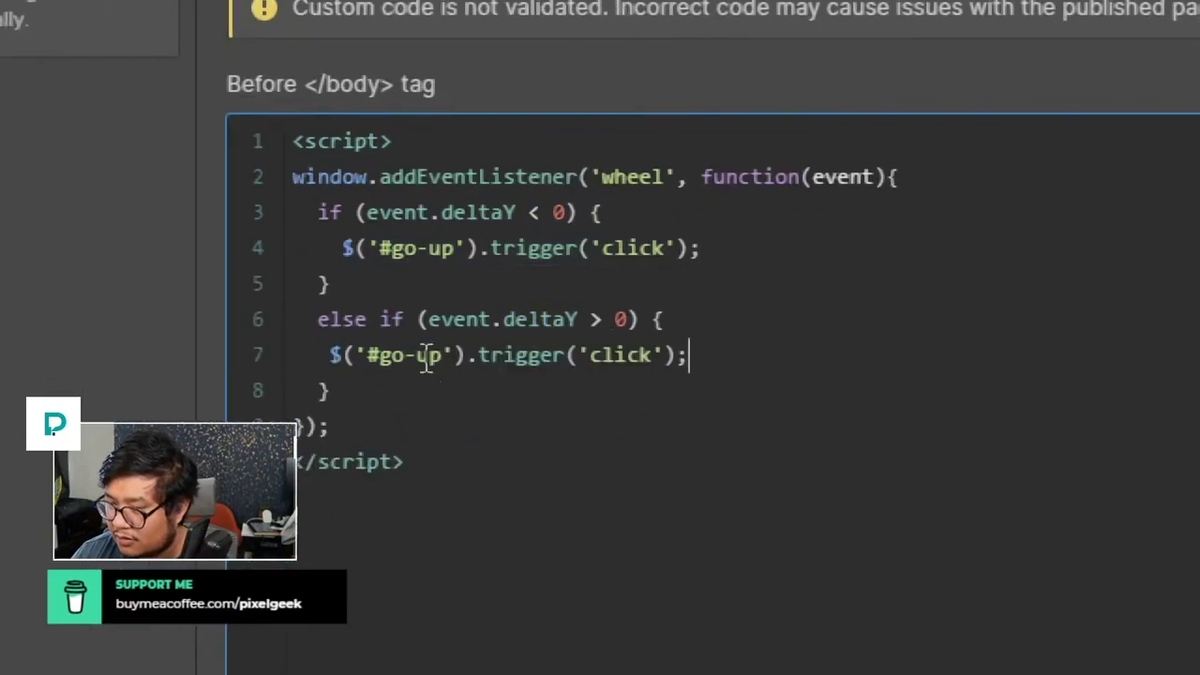
double_click(427, 359)
type("down")
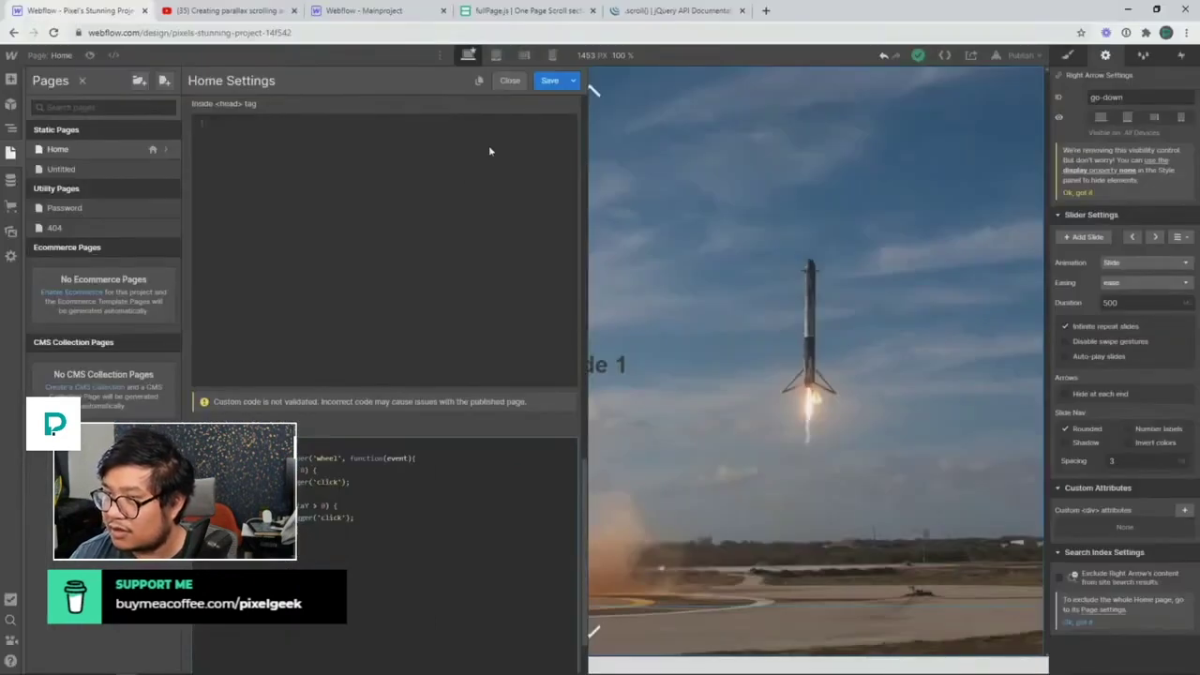
Step: Save the wheel script and look up .trigger() in the jQuery docs before returning to Webflow
left_click(551, 80)
left_click(670, 11)
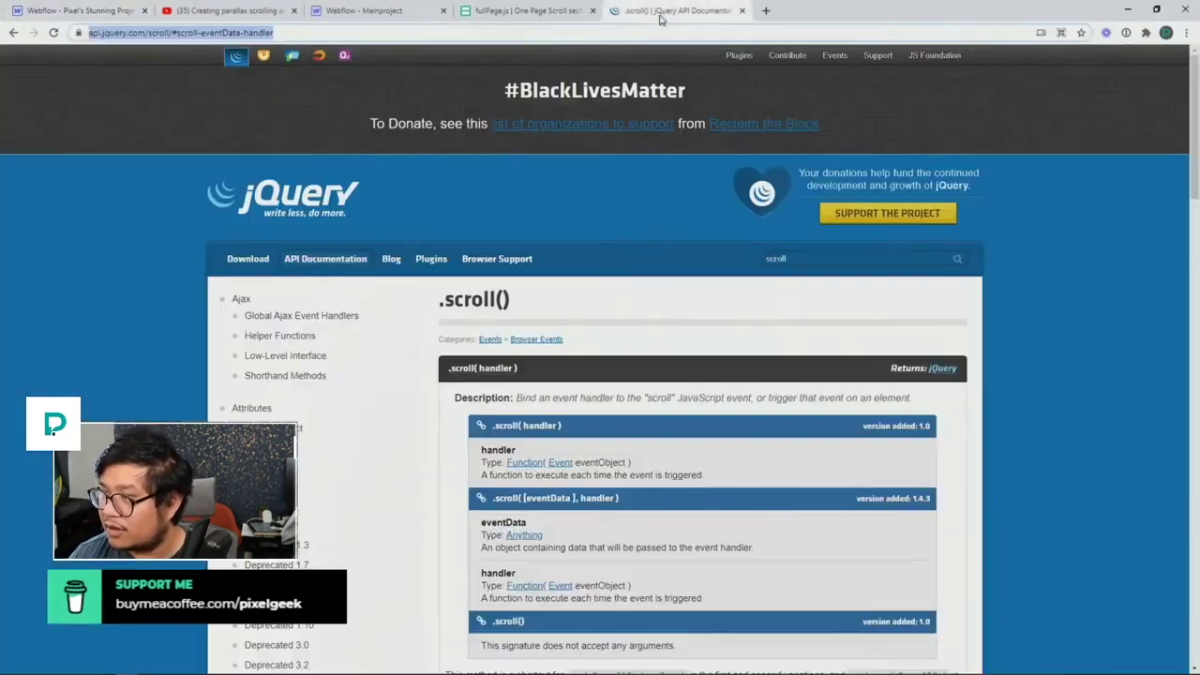
double_click(885, 259)
type("trigger")
left_click(803, 316)
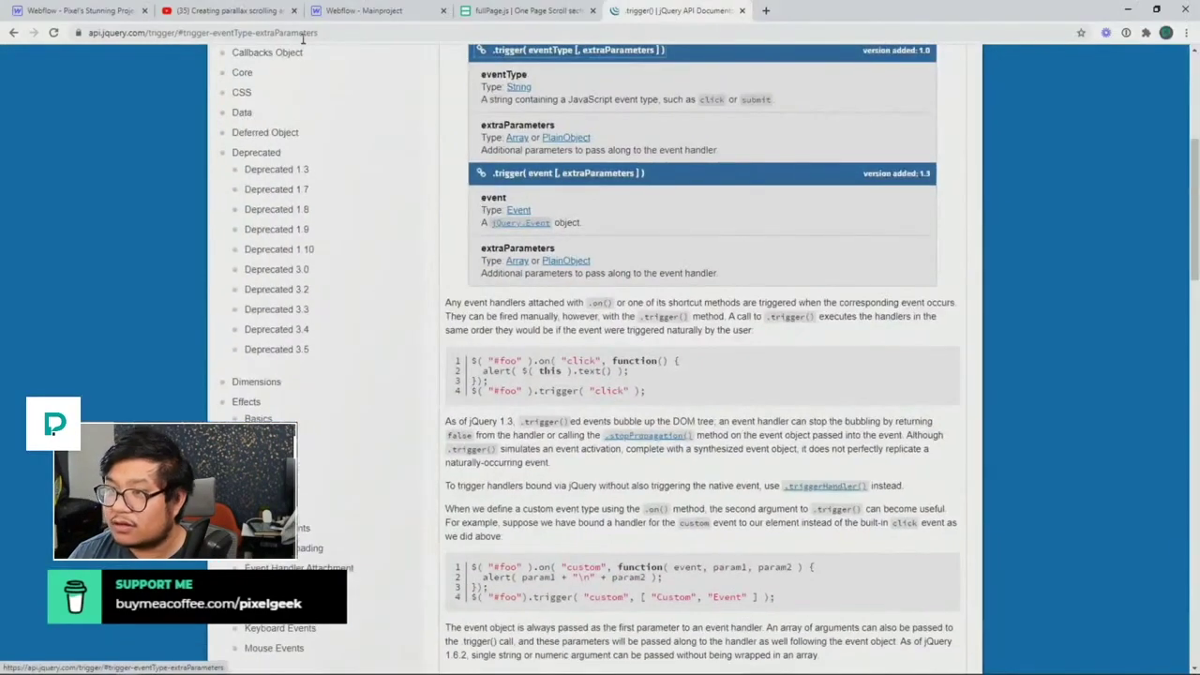
left_click(79, 11)
Step: Publish the site to the selected webflow.io domain and open the live site
left_click(1021, 55)
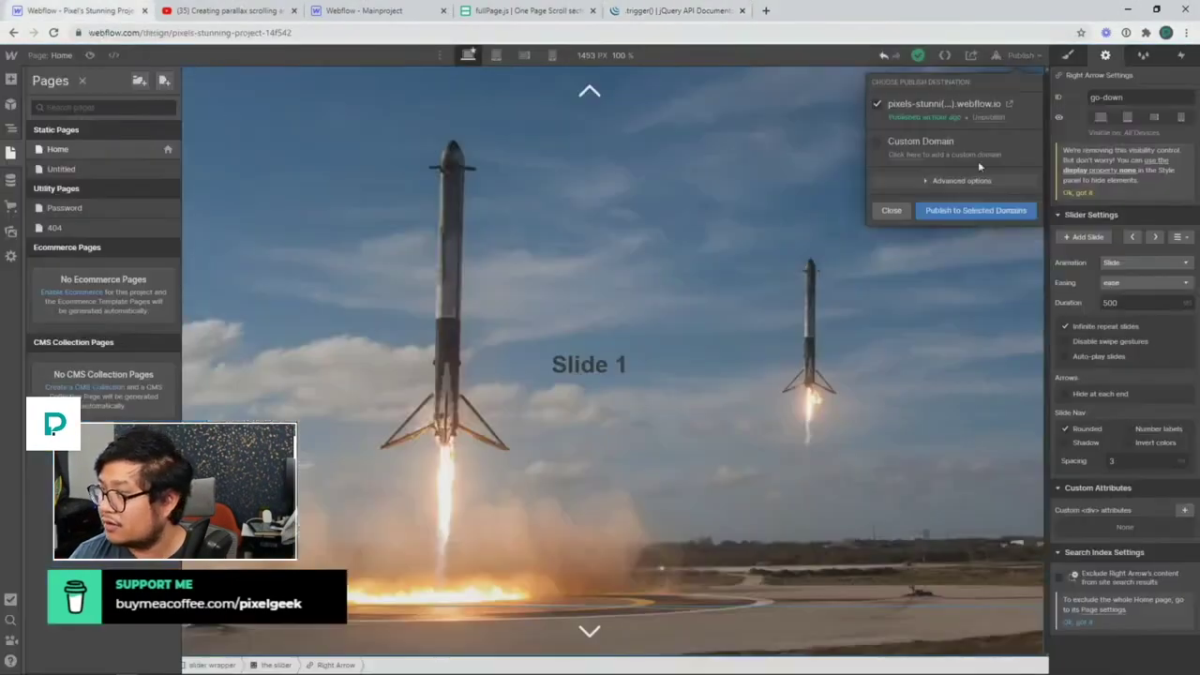
left_click(968, 210)
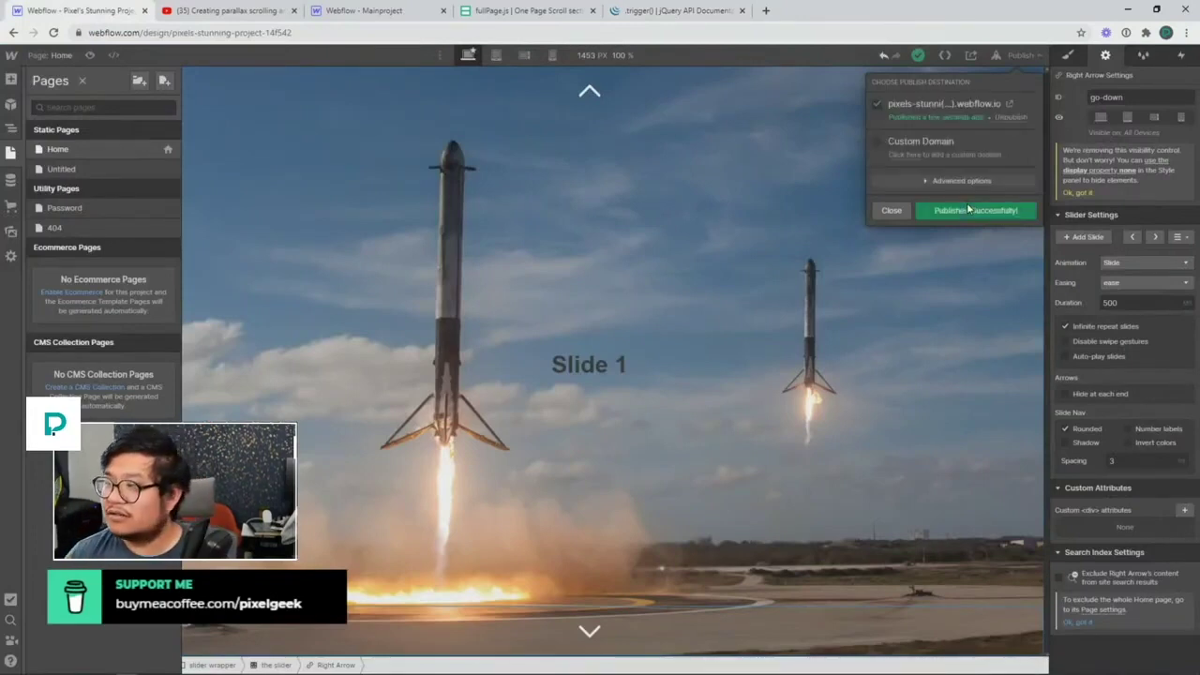
left_click(1009, 104)
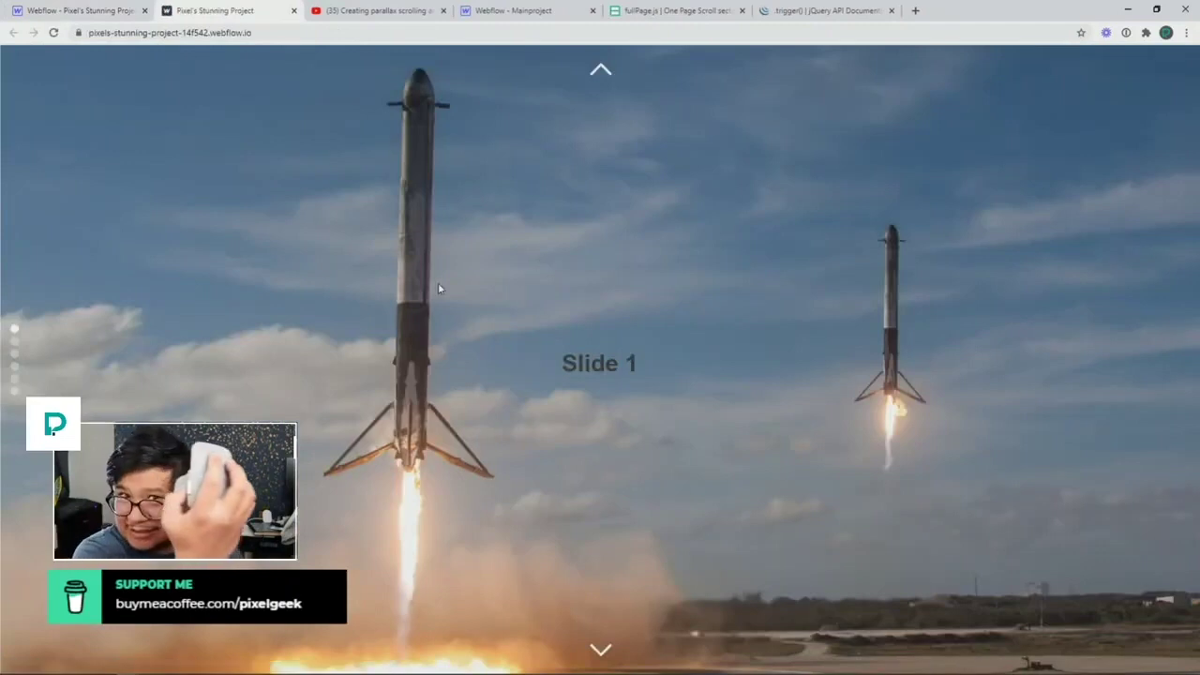
Step: Test the live slider by wheel-scrolling down and up between Slide 1 and Slide 2
scroll(438, 284, "down", 1)
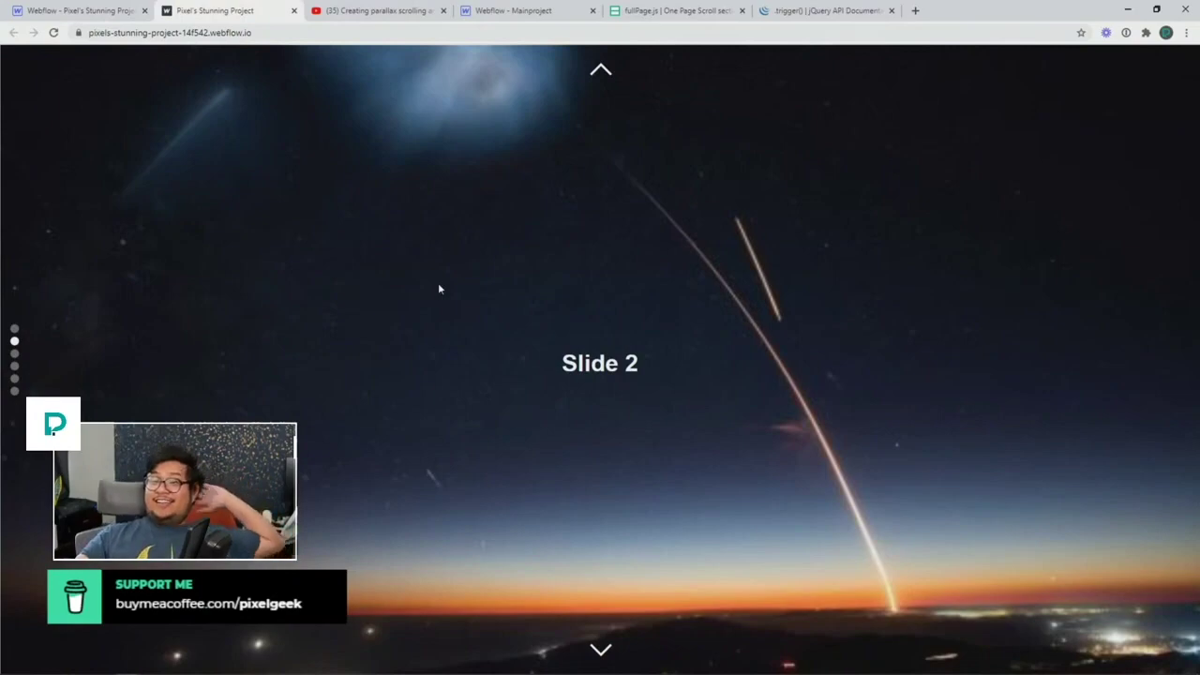
scroll(437, 289, "up", 1)
scroll(438, 288, "down", 1)
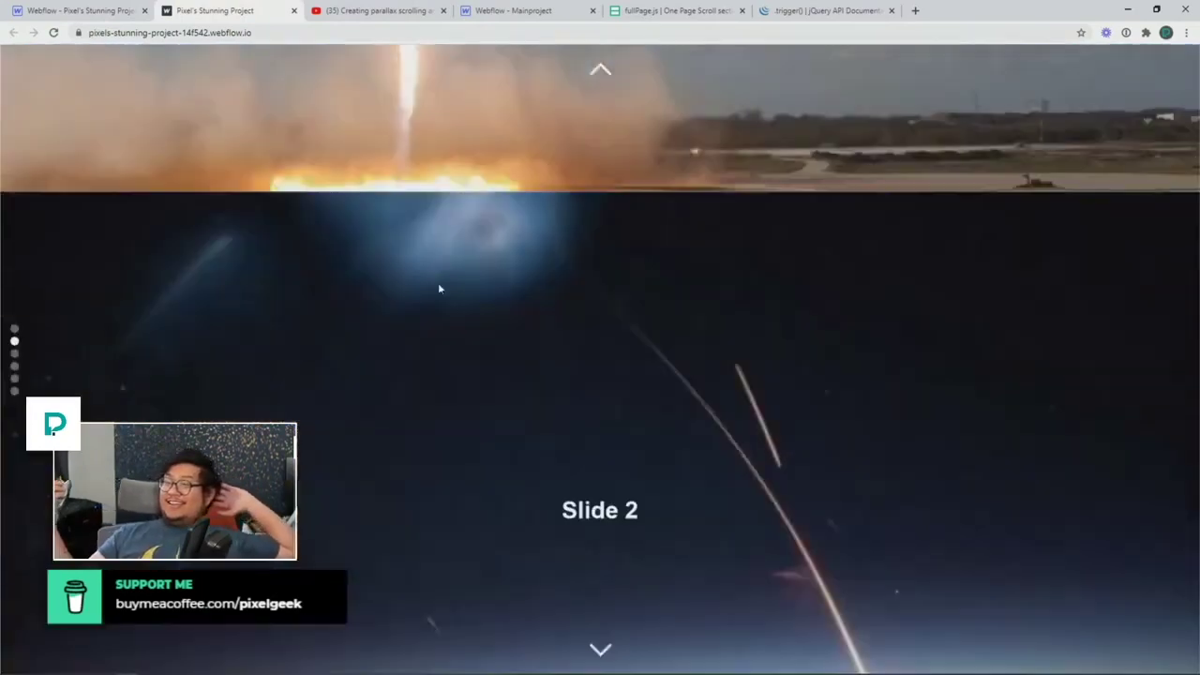
scroll(438, 288, "up", 1)
scroll(438, 288, "down", 1)
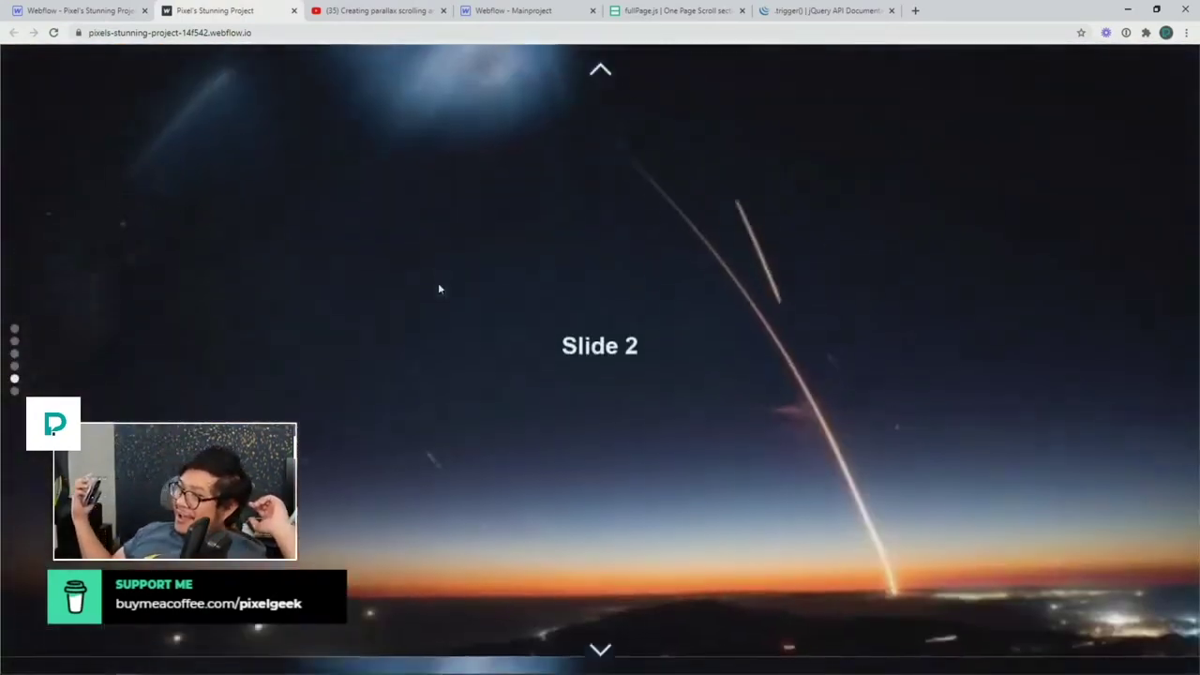
scroll(437, 288, "down", 1)
scroll(437, 289, "up", 1)
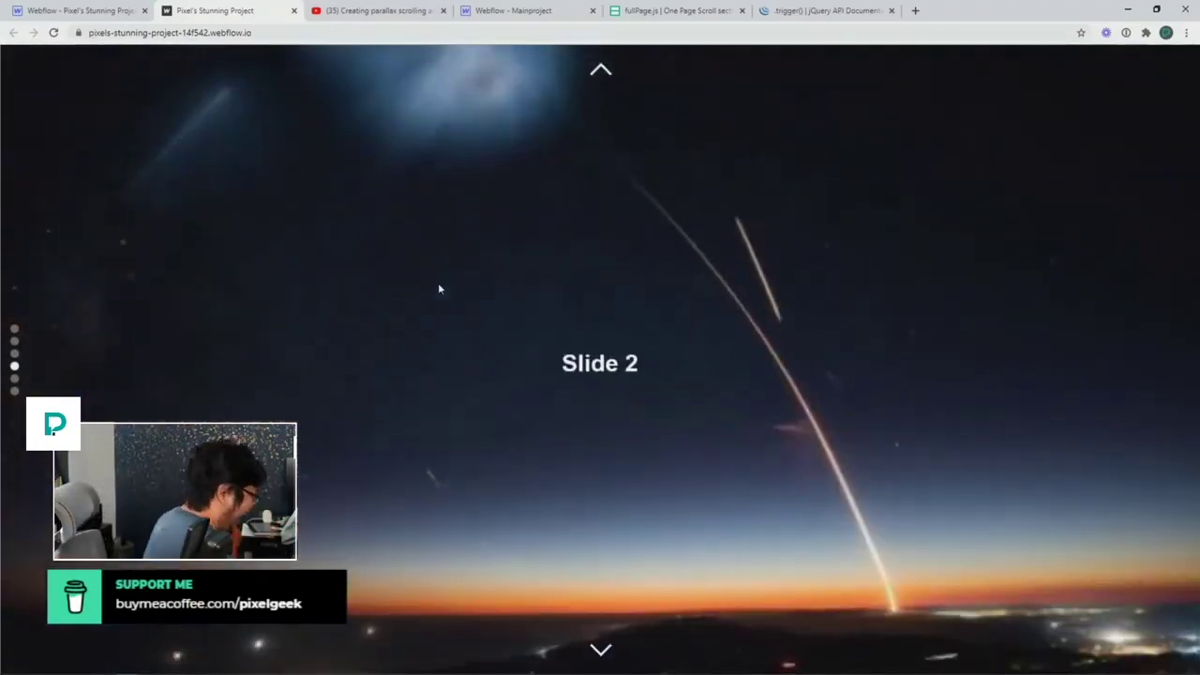
scroll(437, 289, "up", 1)
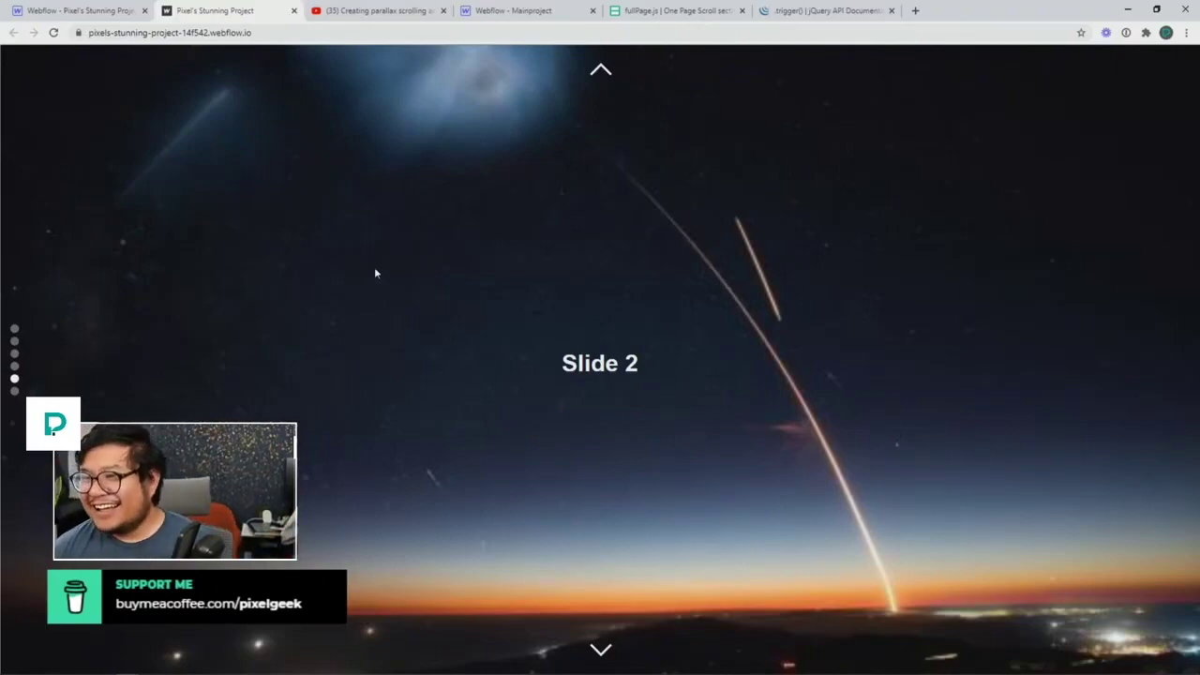
scroll(375, 269, "up", 3)
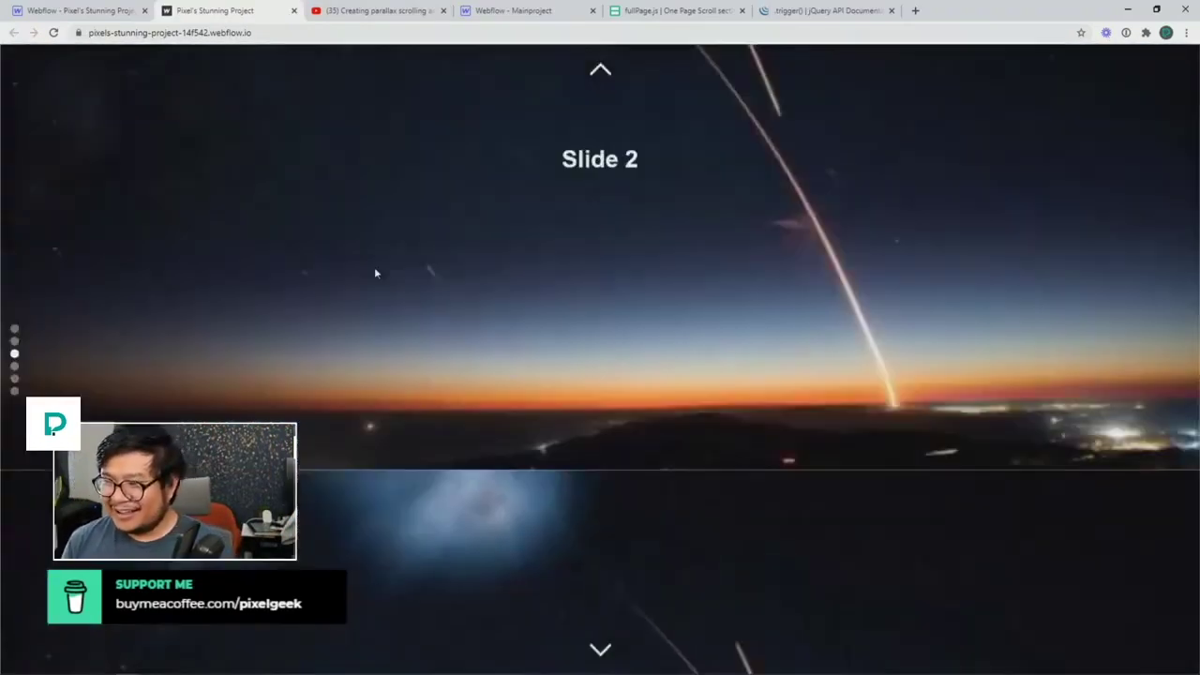
scroll(374, 270, "down", 1)
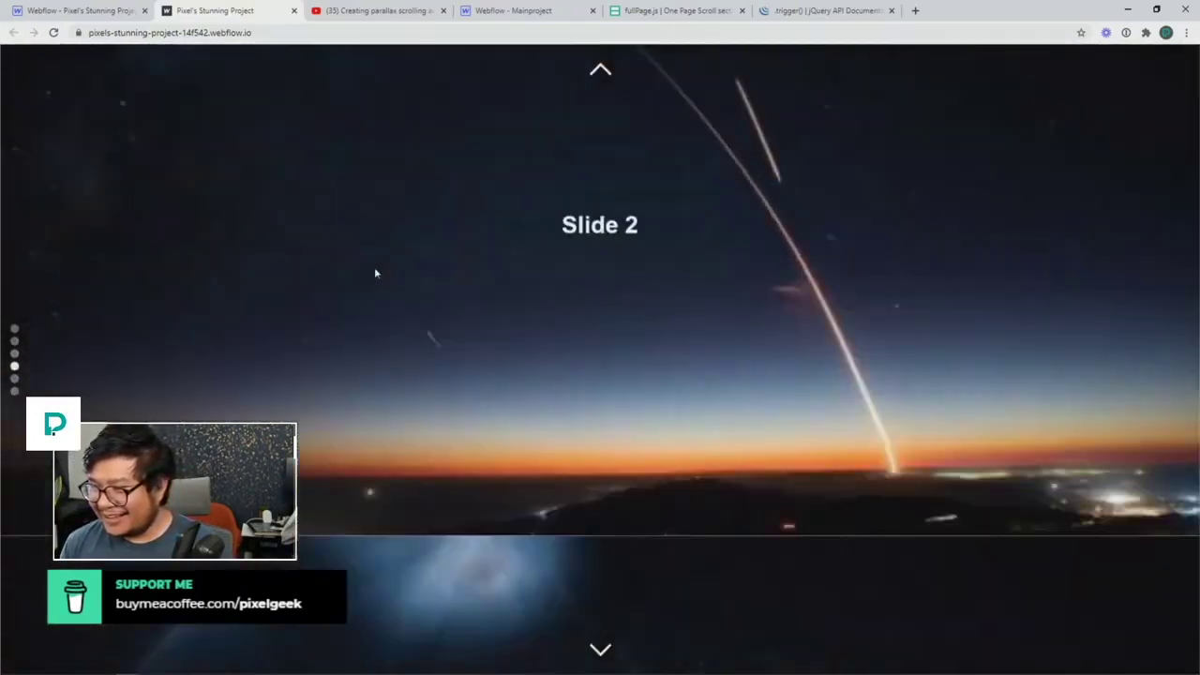
scroll(374, 267, "up", 1)
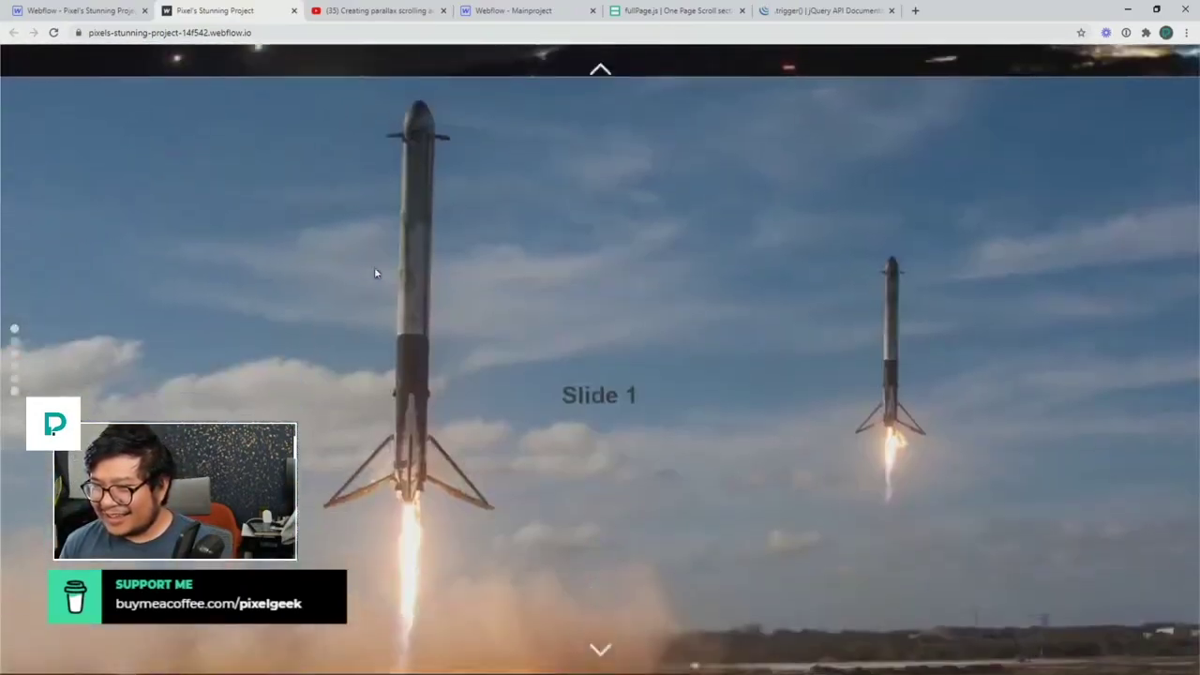
scroll(374, 266, "down", 1)
Step: Switch the slider animation to Cross Fade, publish, and view the live site
left_click(93, 12)
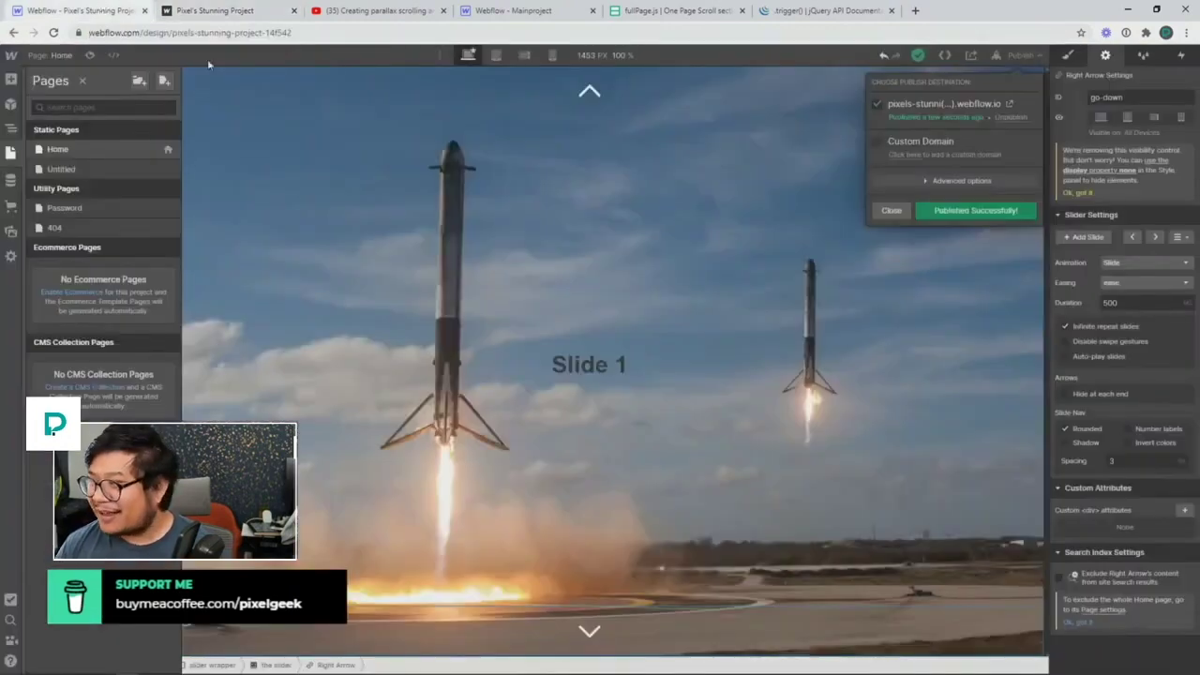
left_click(1134, 264)
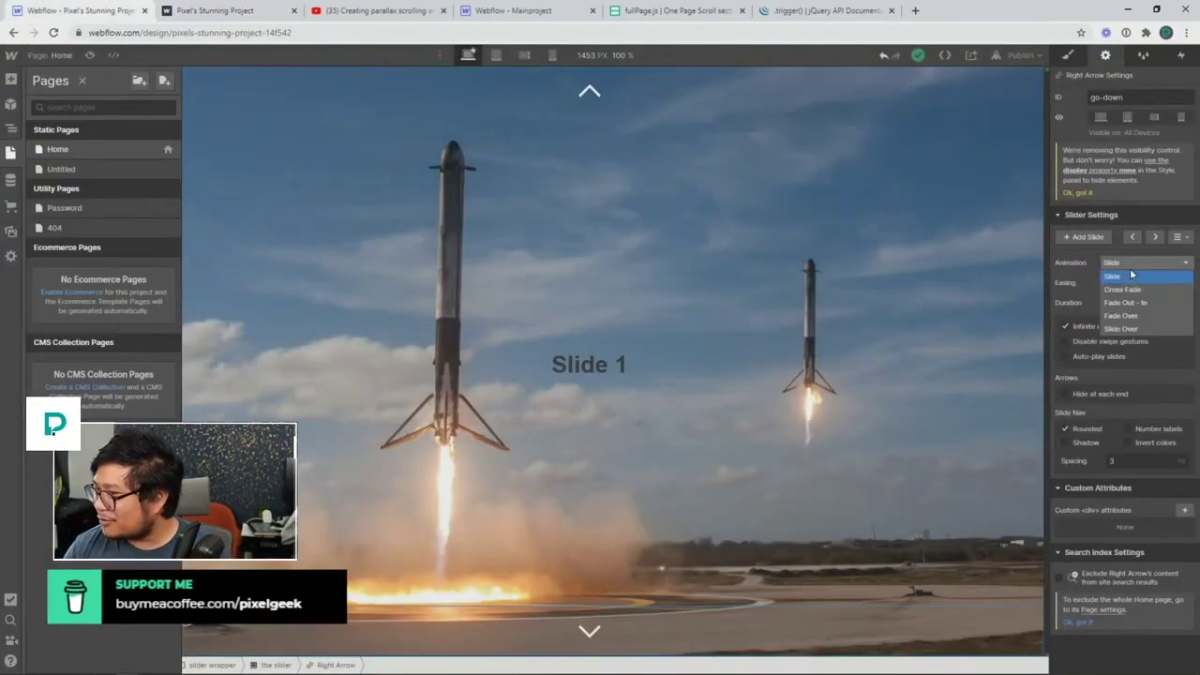
left_click(1132, 290)
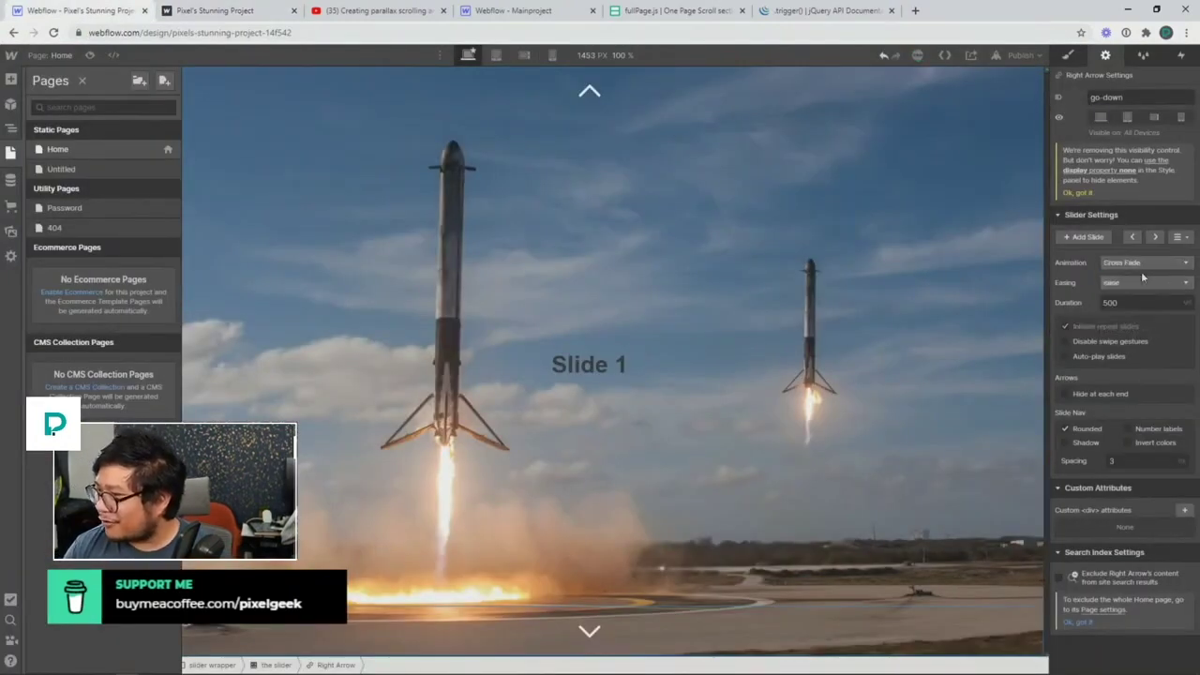
left_click(1019, 55)
left_click(956, 210)
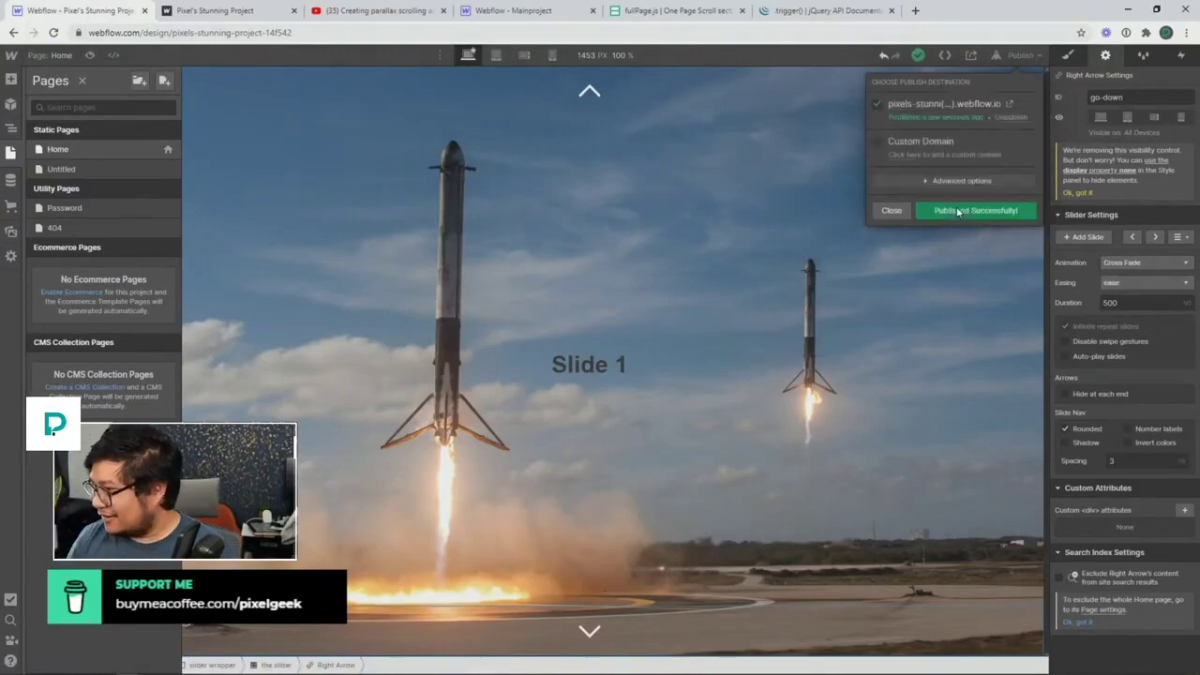
left_click(216, 10)
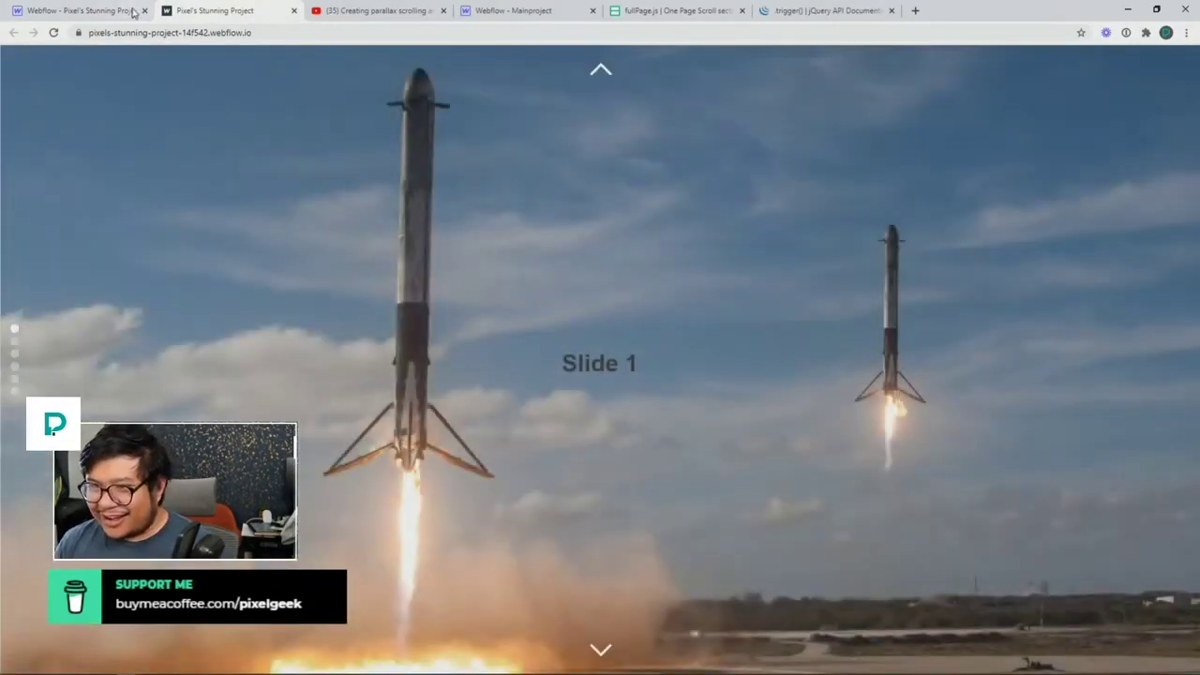
Step: Set the slider animation back to Slide and republish the site
left_click(133, 11)
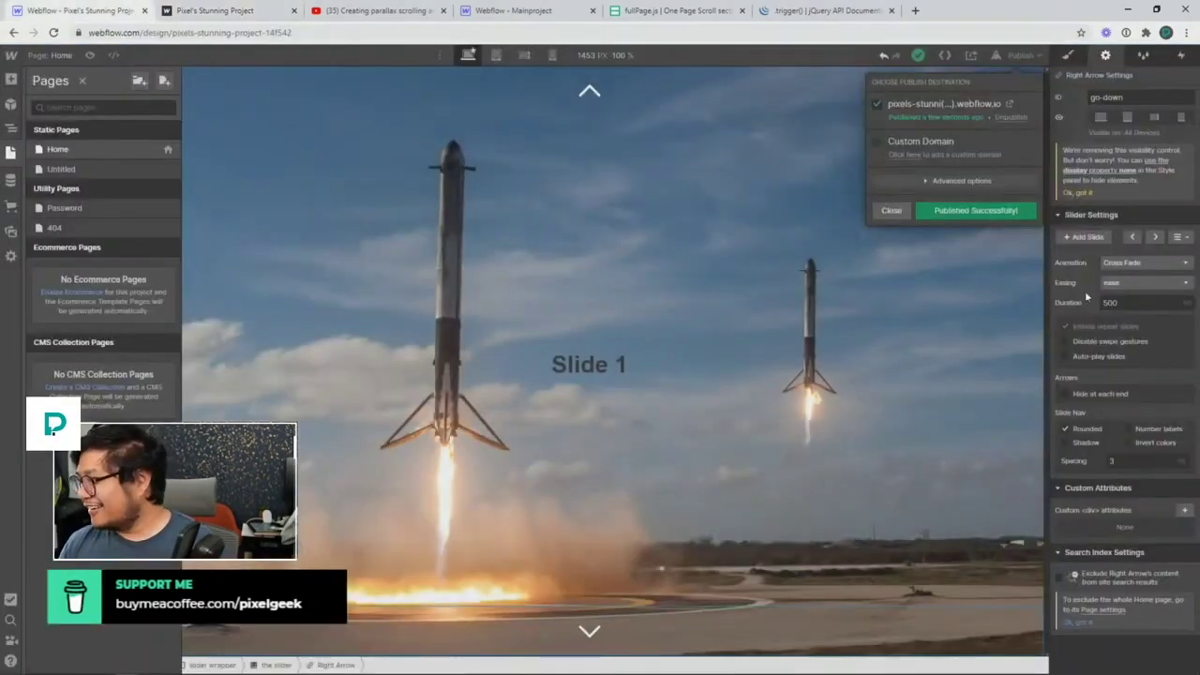
left_click(1134, 263)
left_click(1134, 262)
left_click(1122, 272)
left_click(1011, 57)
left_click(977, 211)
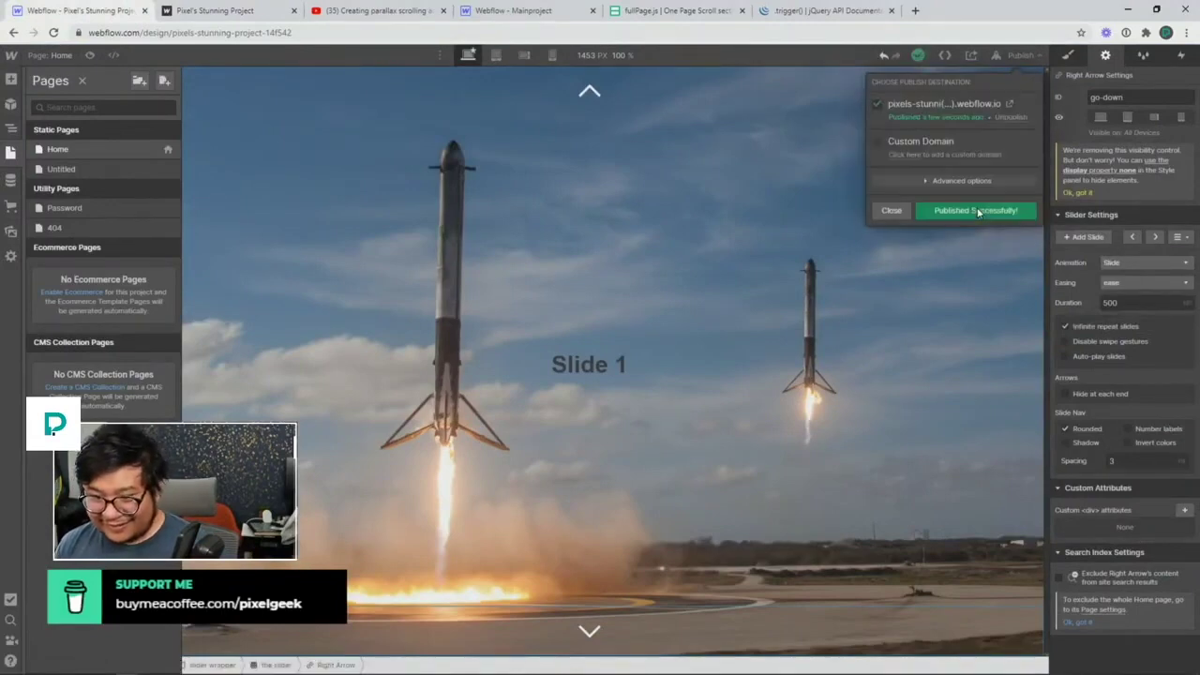
Step: Set the slider easing to ease-in-out-back, publish again, and return to the live site
left_click(1118, 290)
left_click(1118, 283)
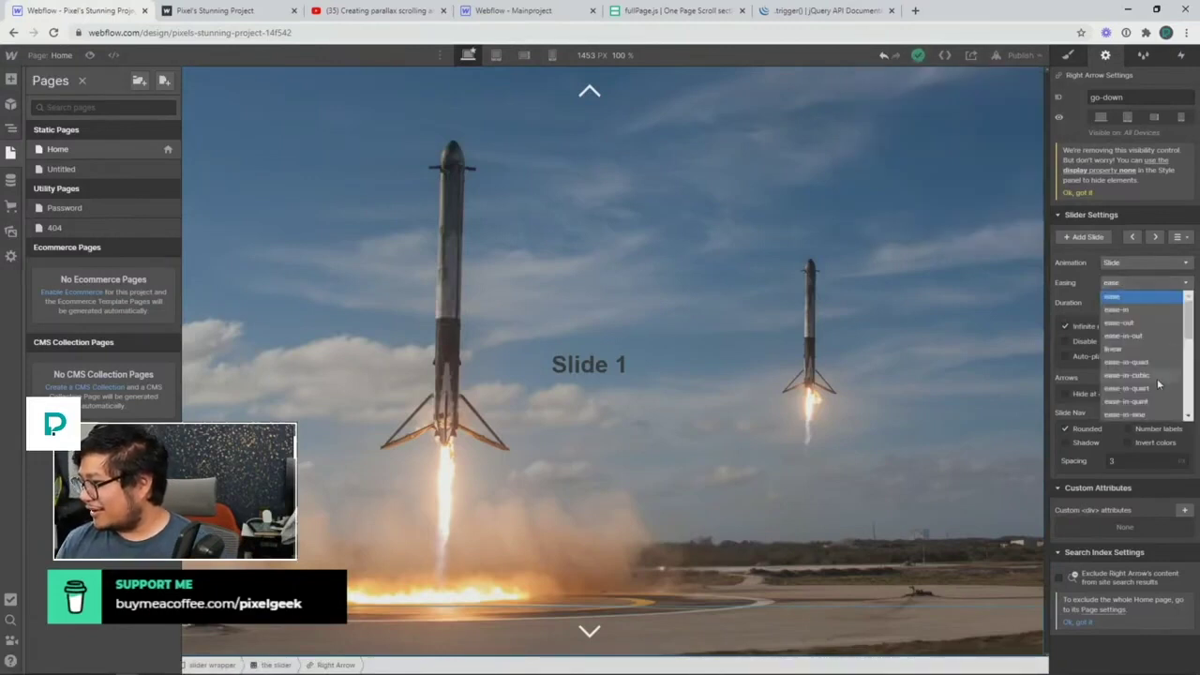
scroll(1159, 383, "down", 5)
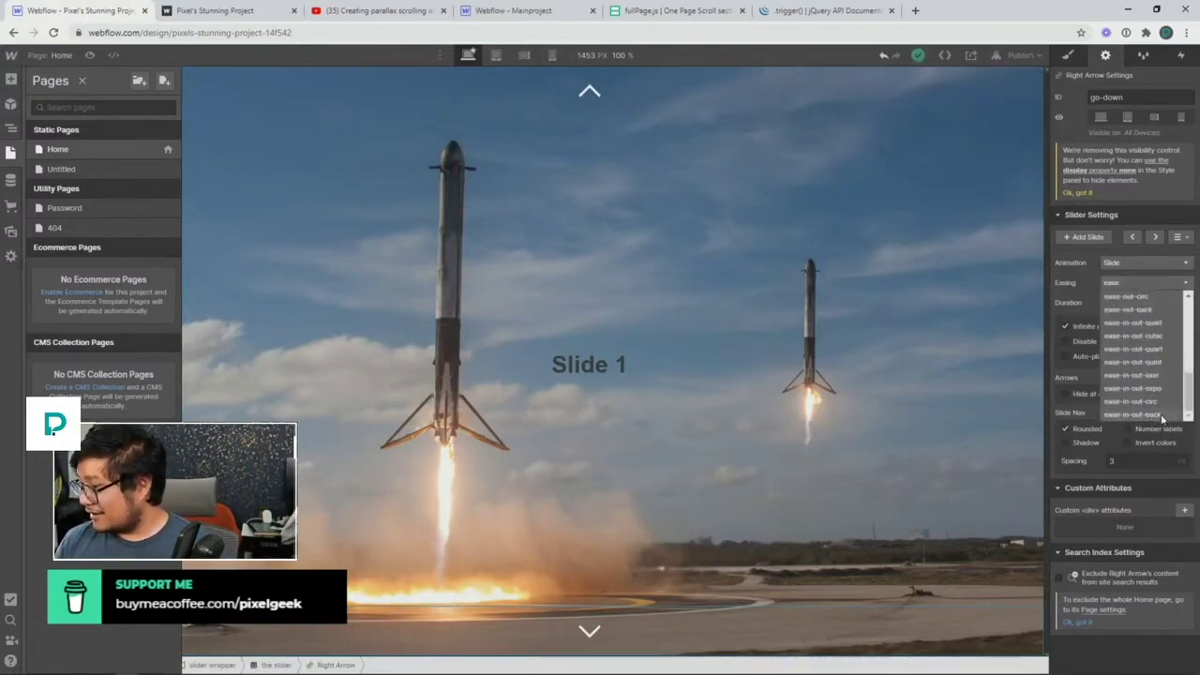
left_click(1160, 414)
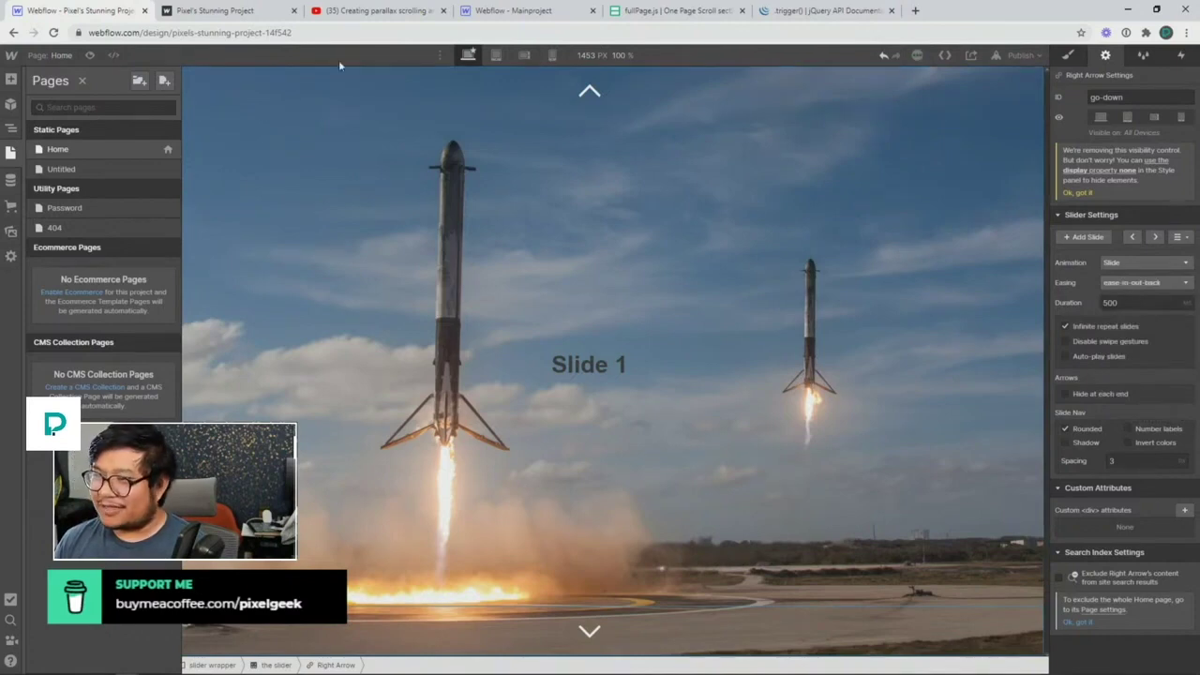
left_click(1015, 56)
left_click(952, 210)
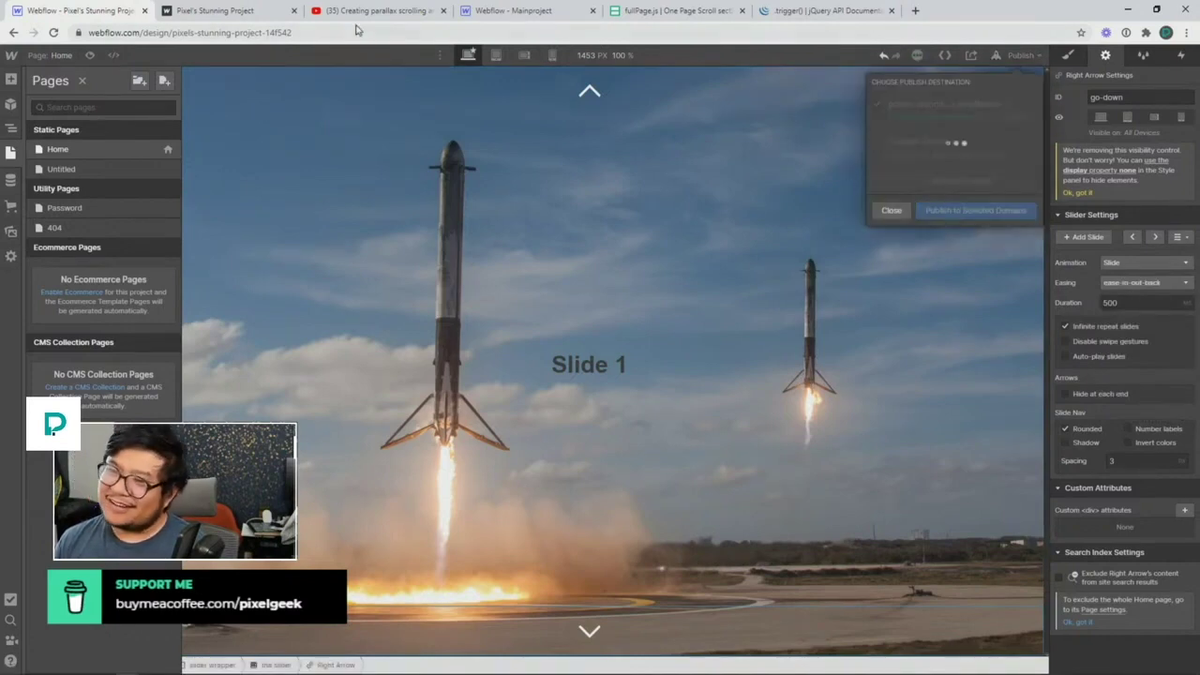
left_click(239, 11)
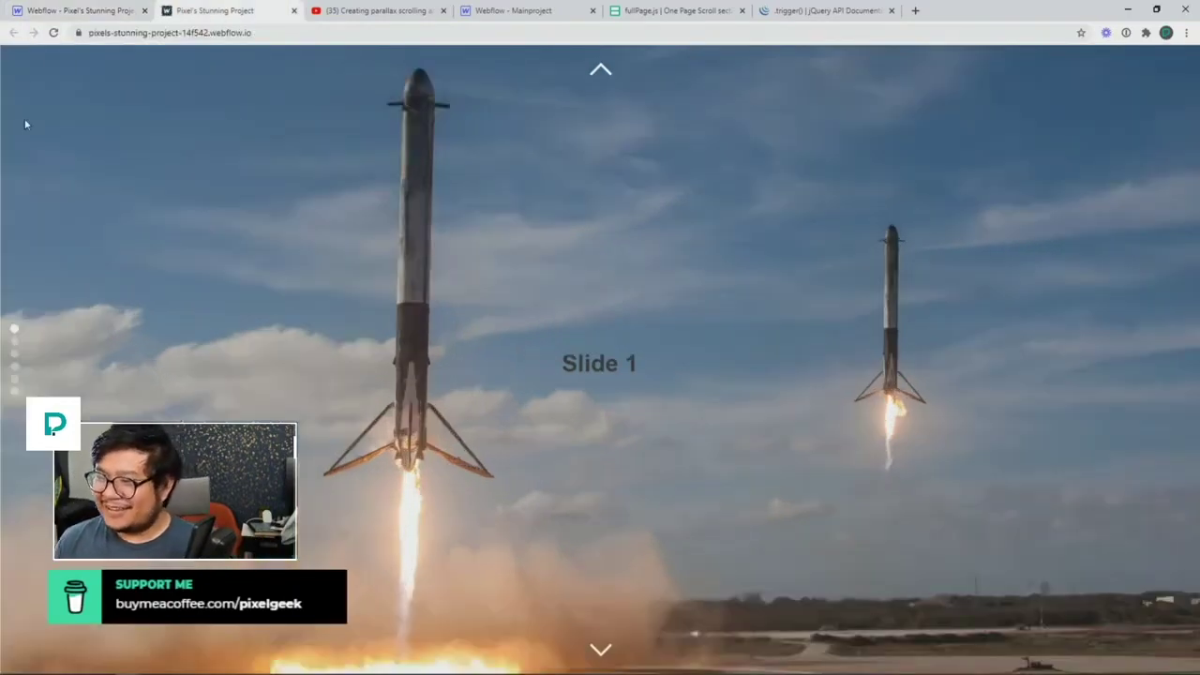
Step: Wheel-scroll down and up through the live slider's ease-in-out-back transitions, ending on Slide 2
scroll(24, 118, "down", 1)
scroll(26, 124, "up", 1)
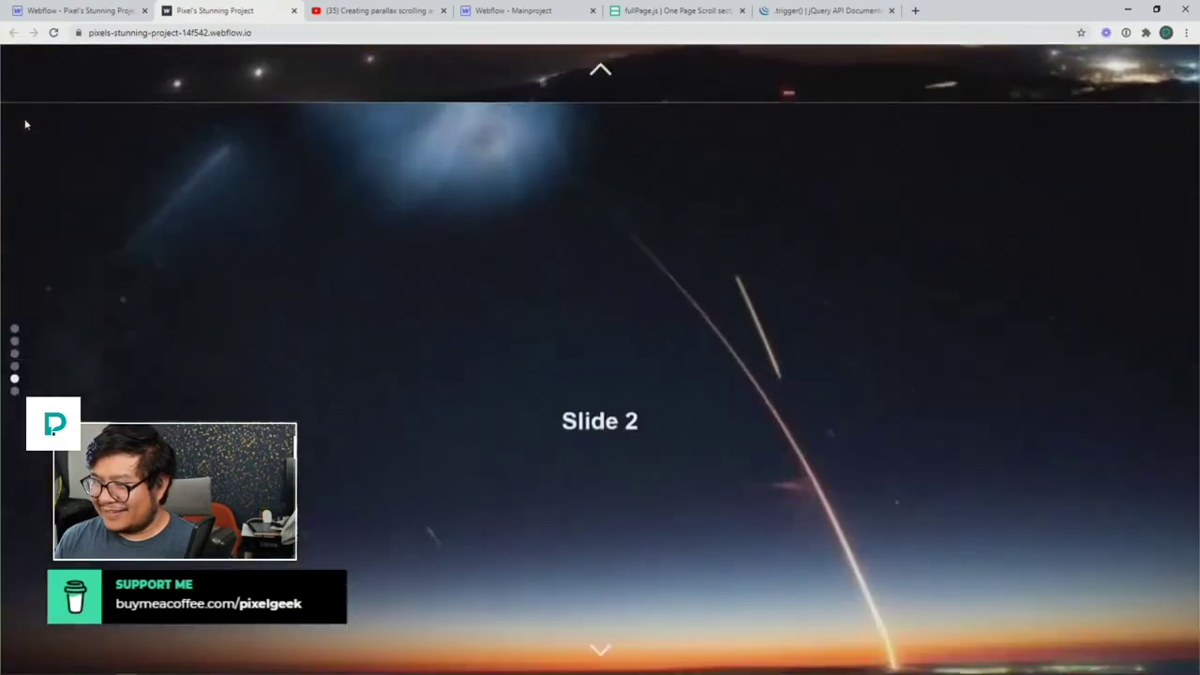
scroll(25, 124, "down", 1)
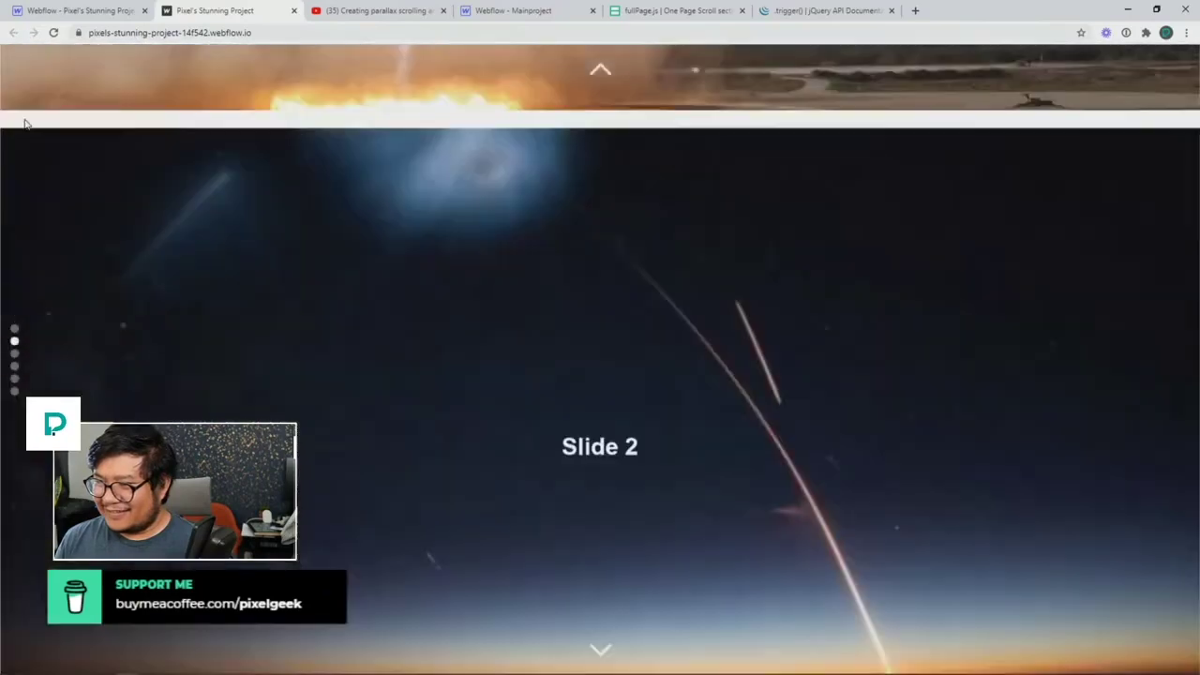
scroll(26, 124, "down", 1)
scroll(25, 124, "down", 1)
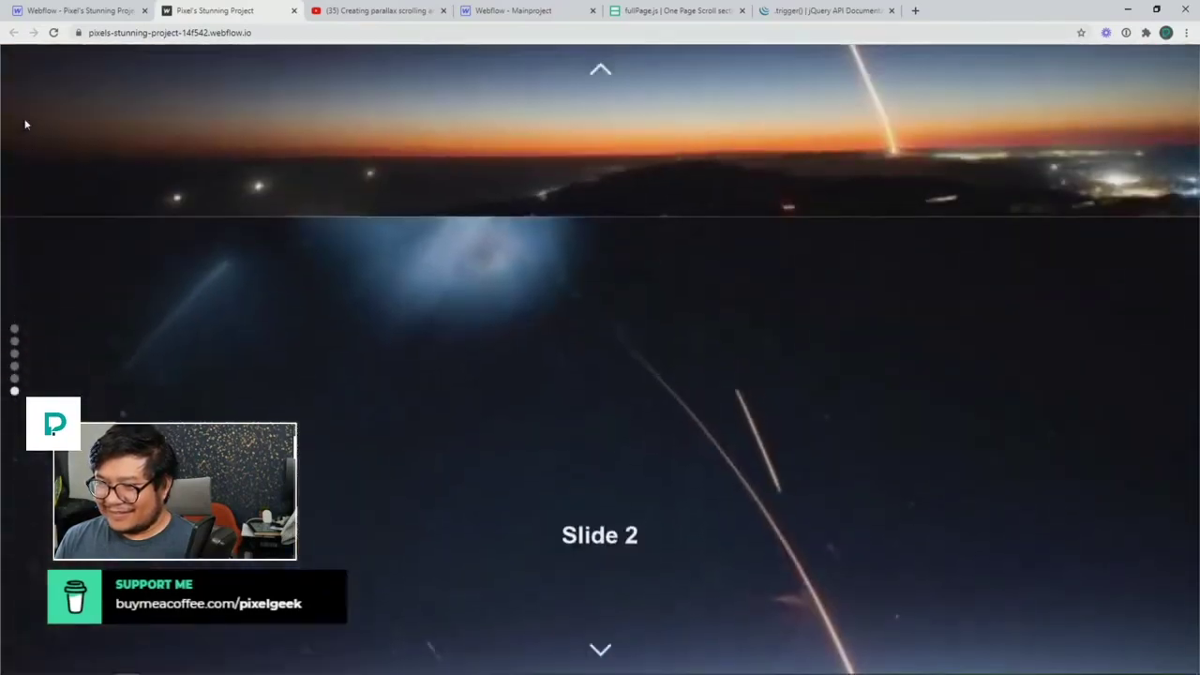
scroll(25, 124, "down", 1)
scroll(26, 123, "up", 2)
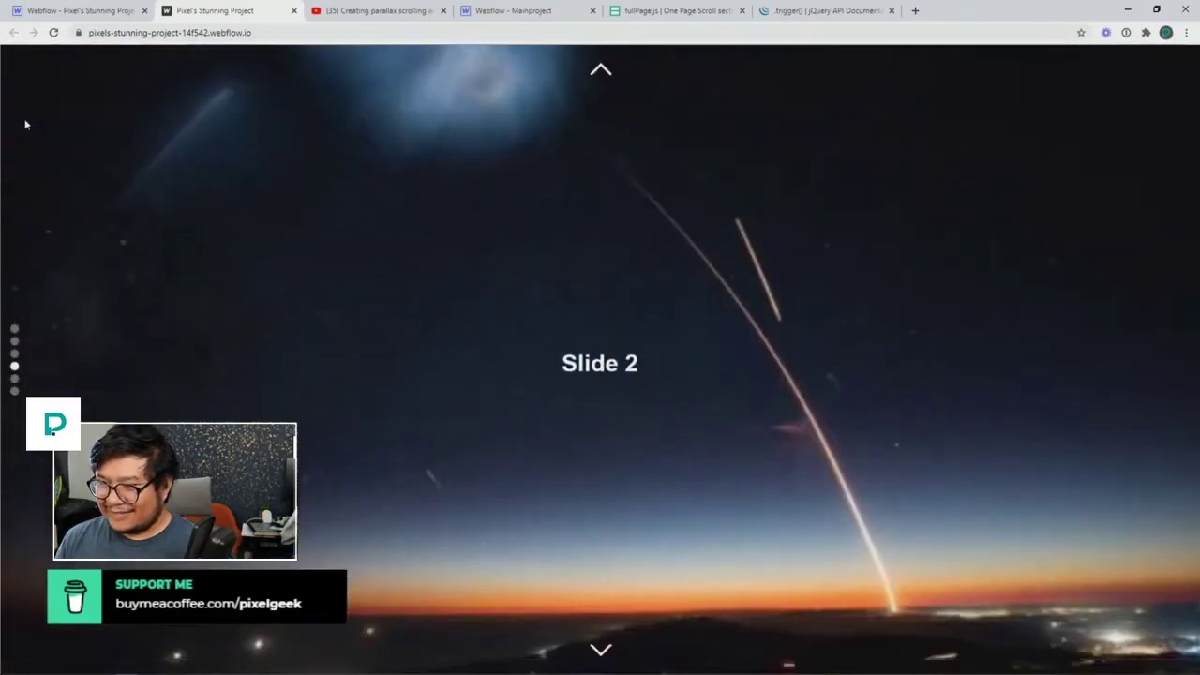